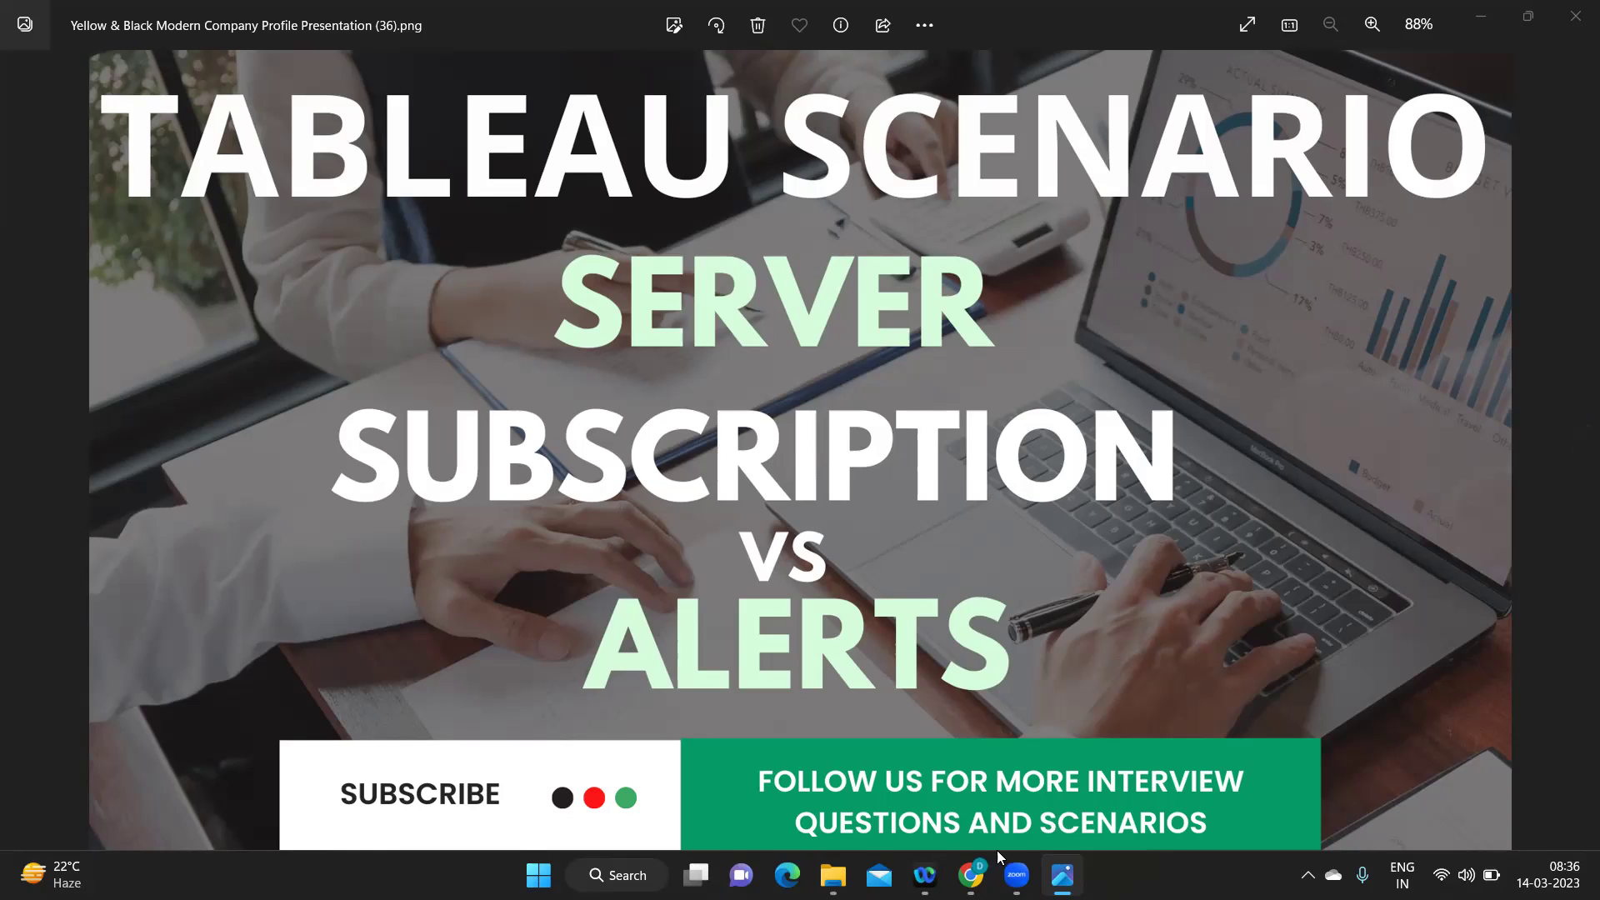
# - Switch to Tableau Cloud in the browser and open the My First Vis DB view from the 38-First DB workbook in the Dev project
pyautogui.moveTo(970, 875)
pyautogui.click(948, 805)
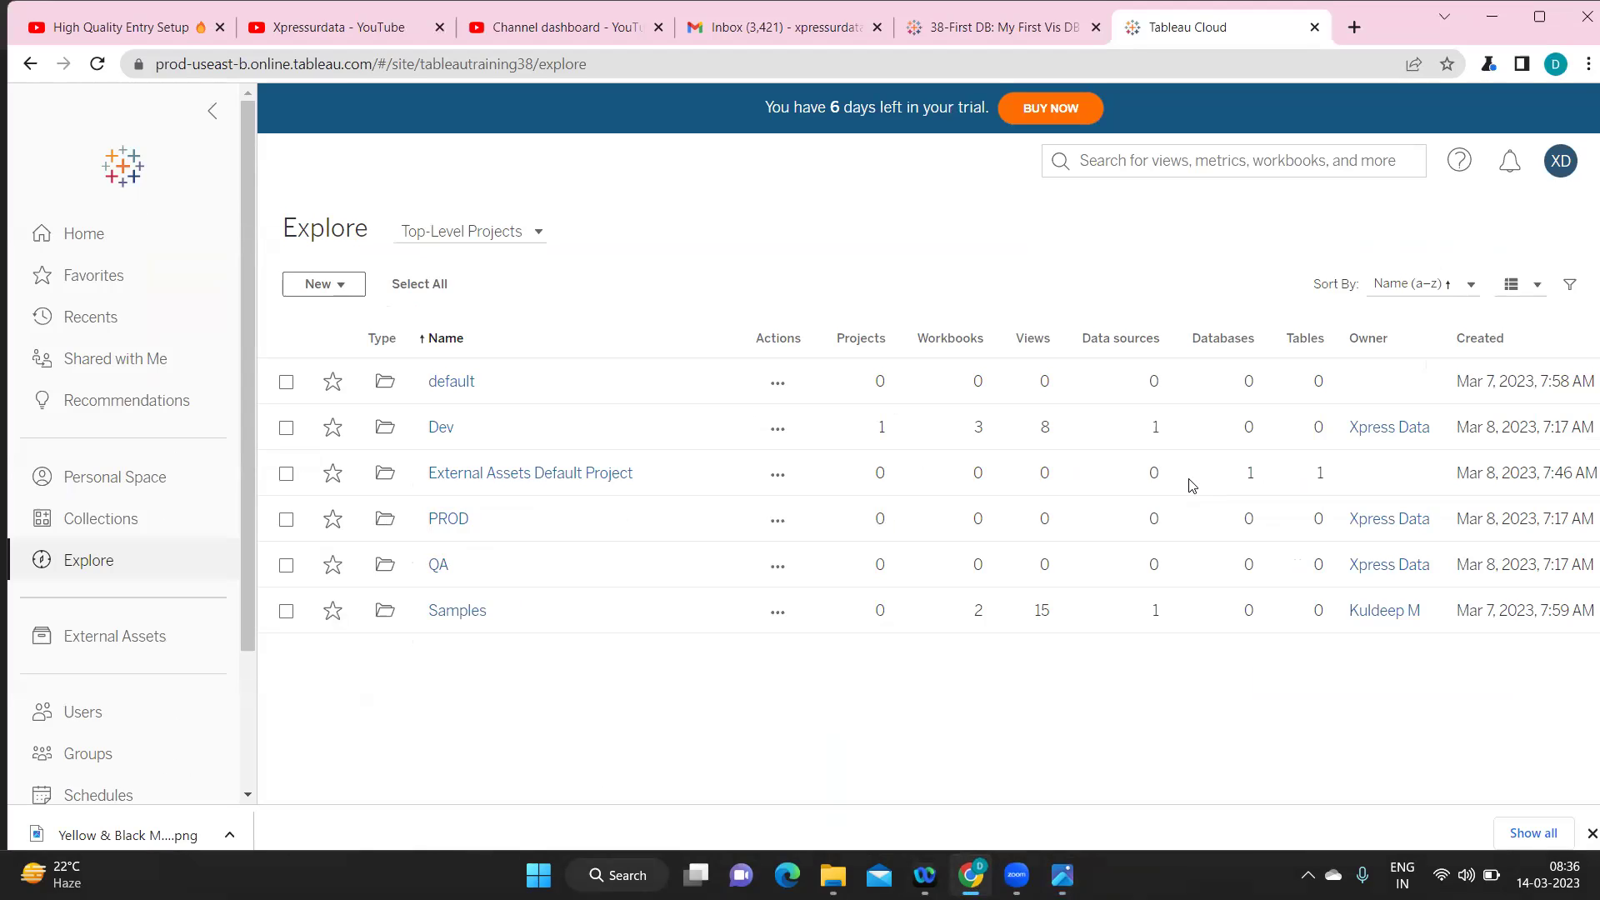
pyautogui.click(436, 431)
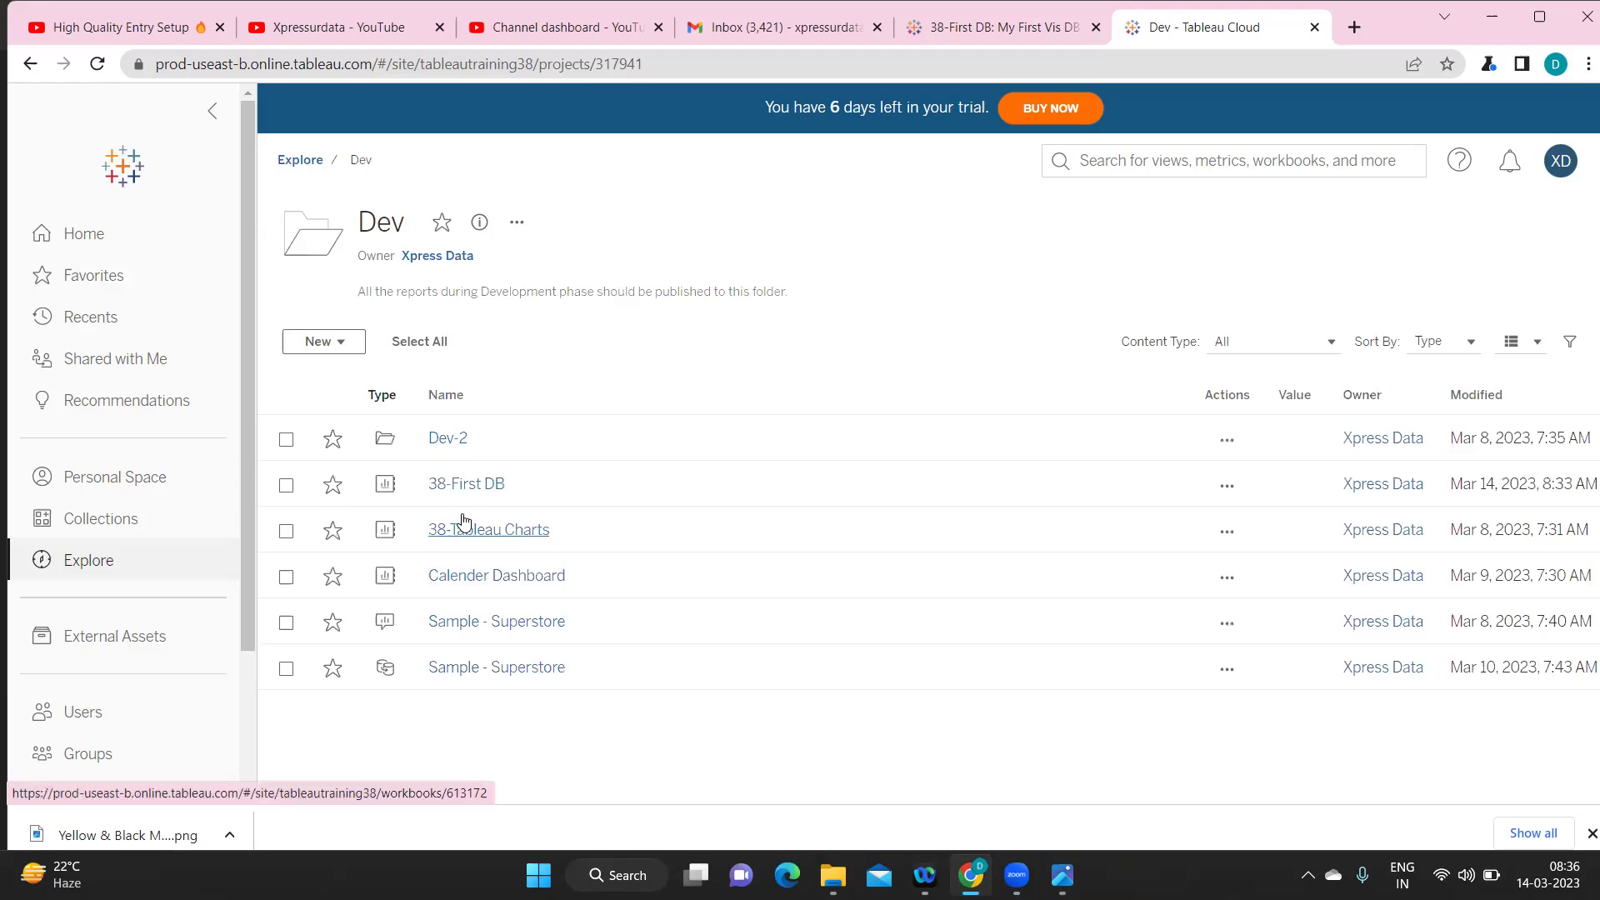
pyautogui.click(465, 486)
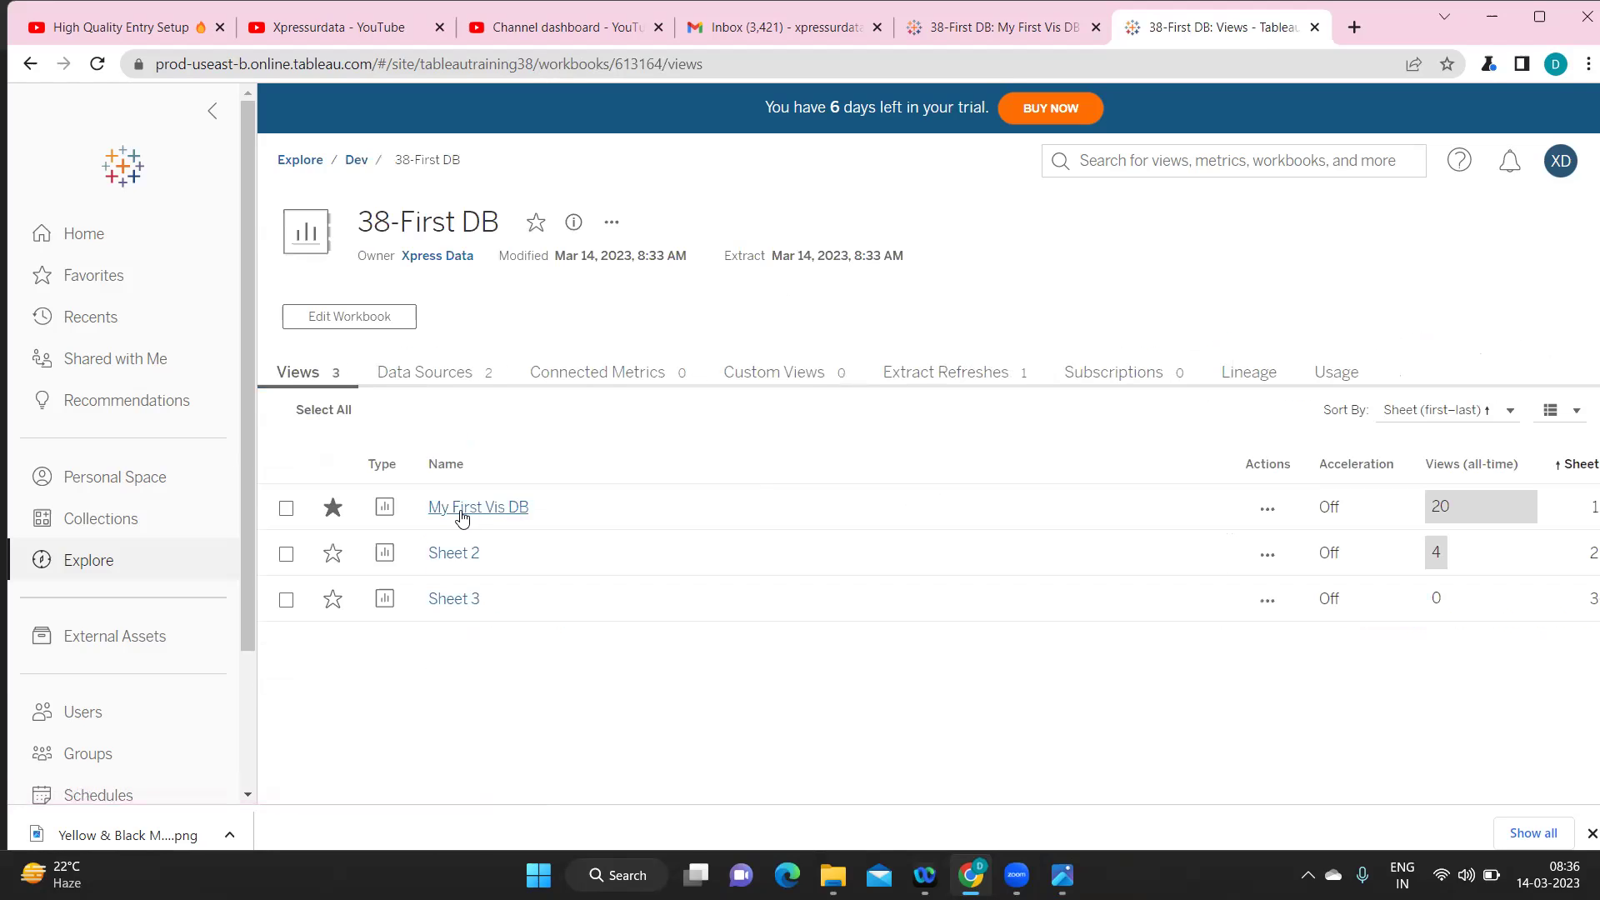
pyautogui.click(463, 508)
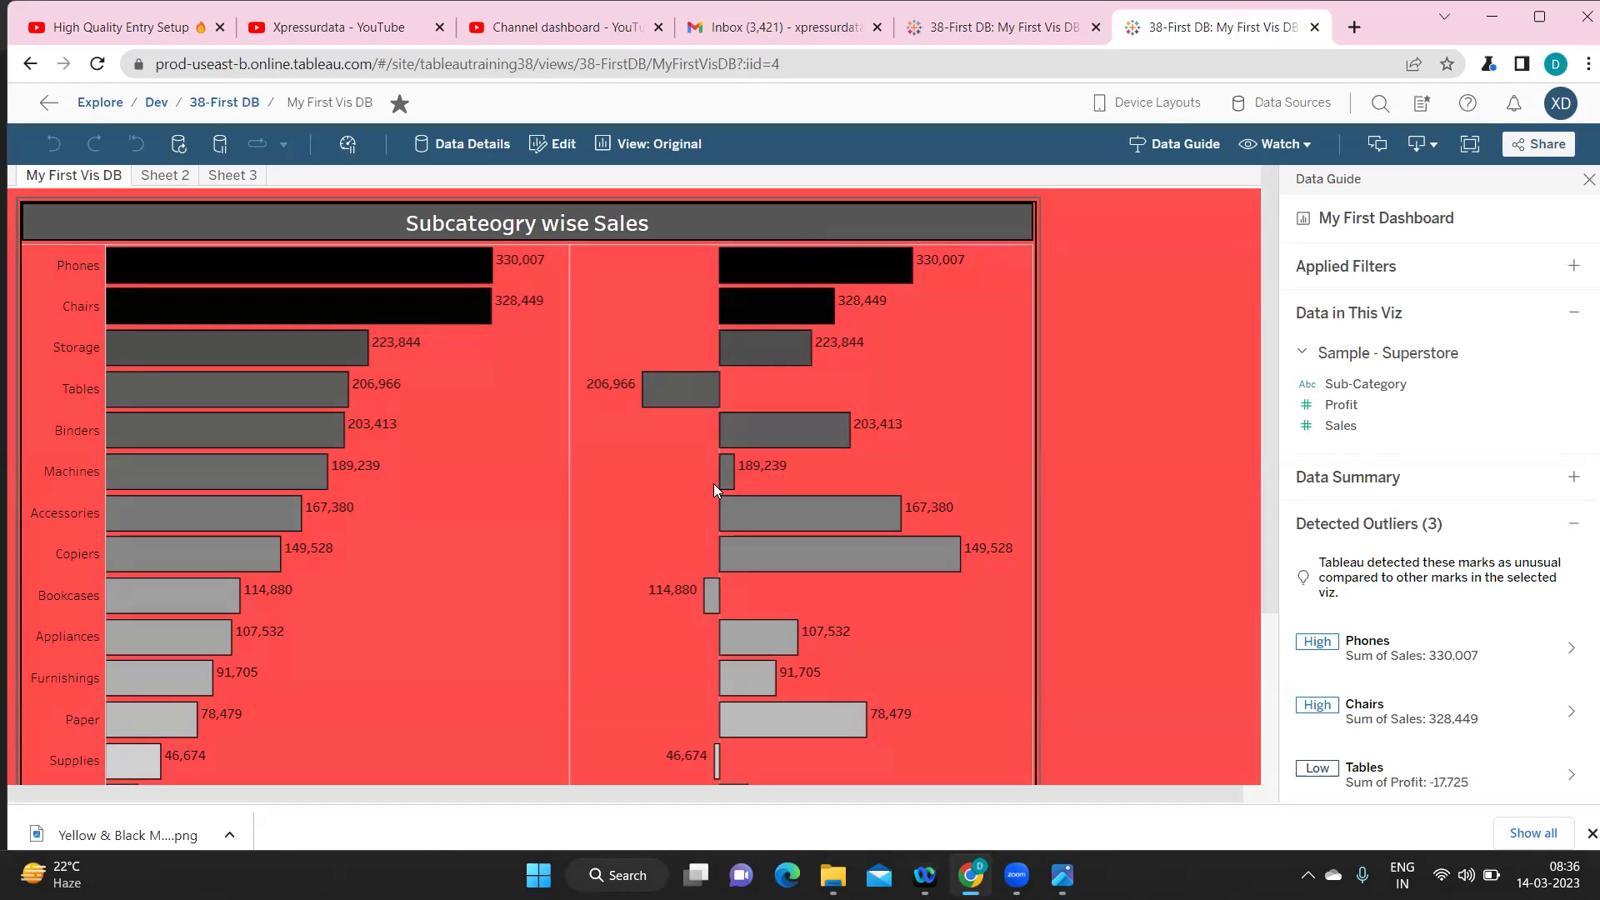
# - Start a new subscription for the dashboard view and add Xpress Data as the subscribed user
pyautogui.moveTo(716, 488)
pyautogui.click(1309, 154)
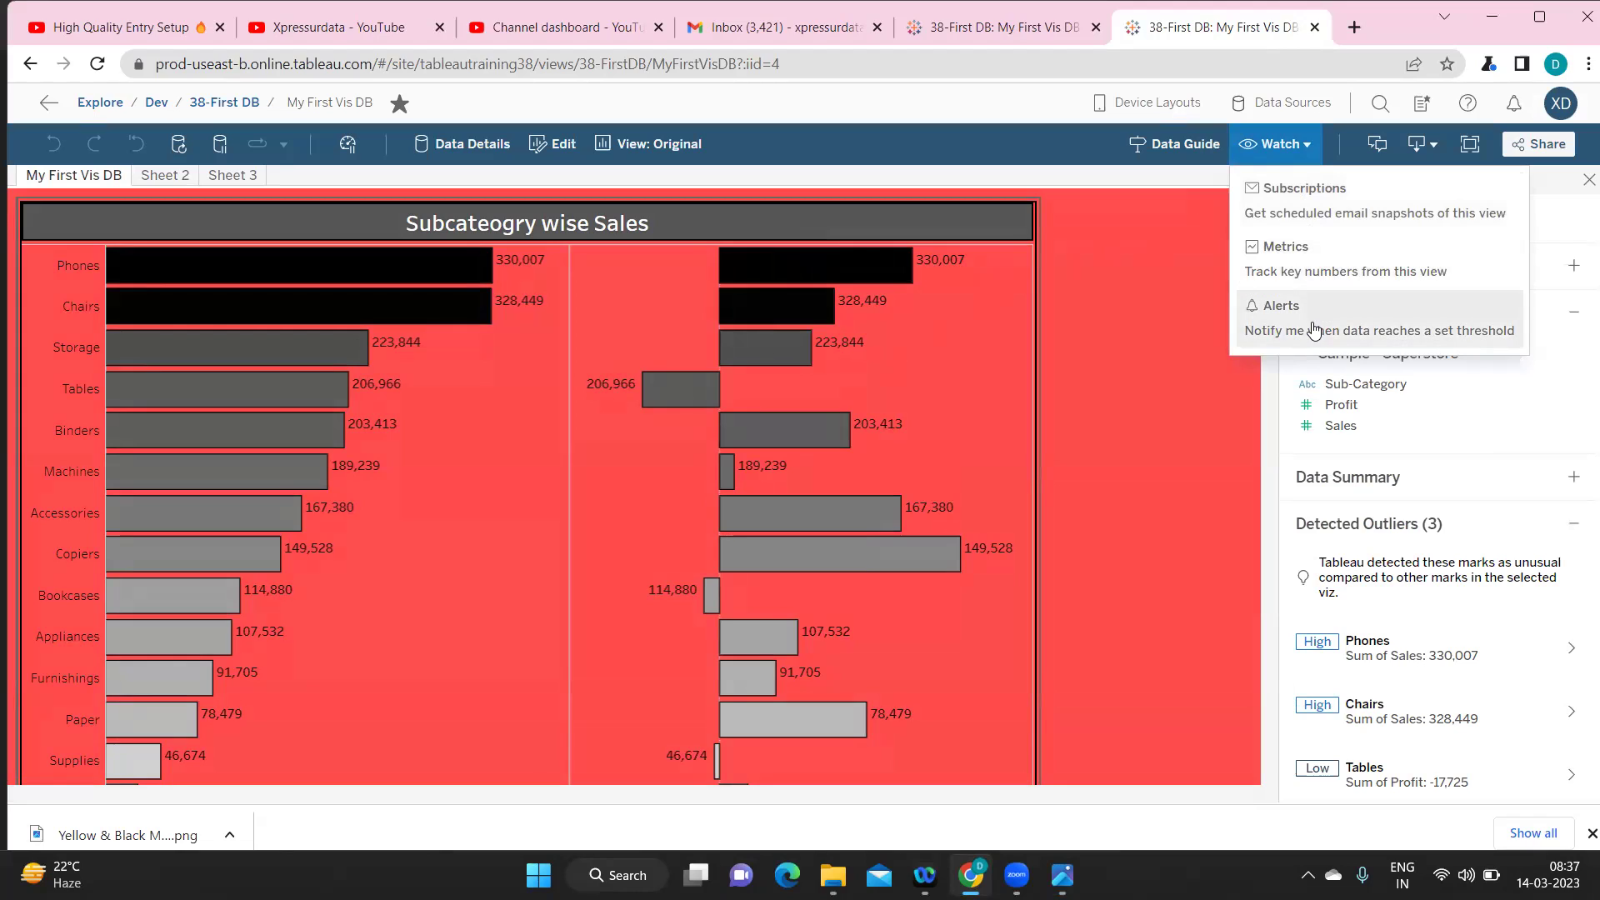
pyautogui.click(1295, 218)
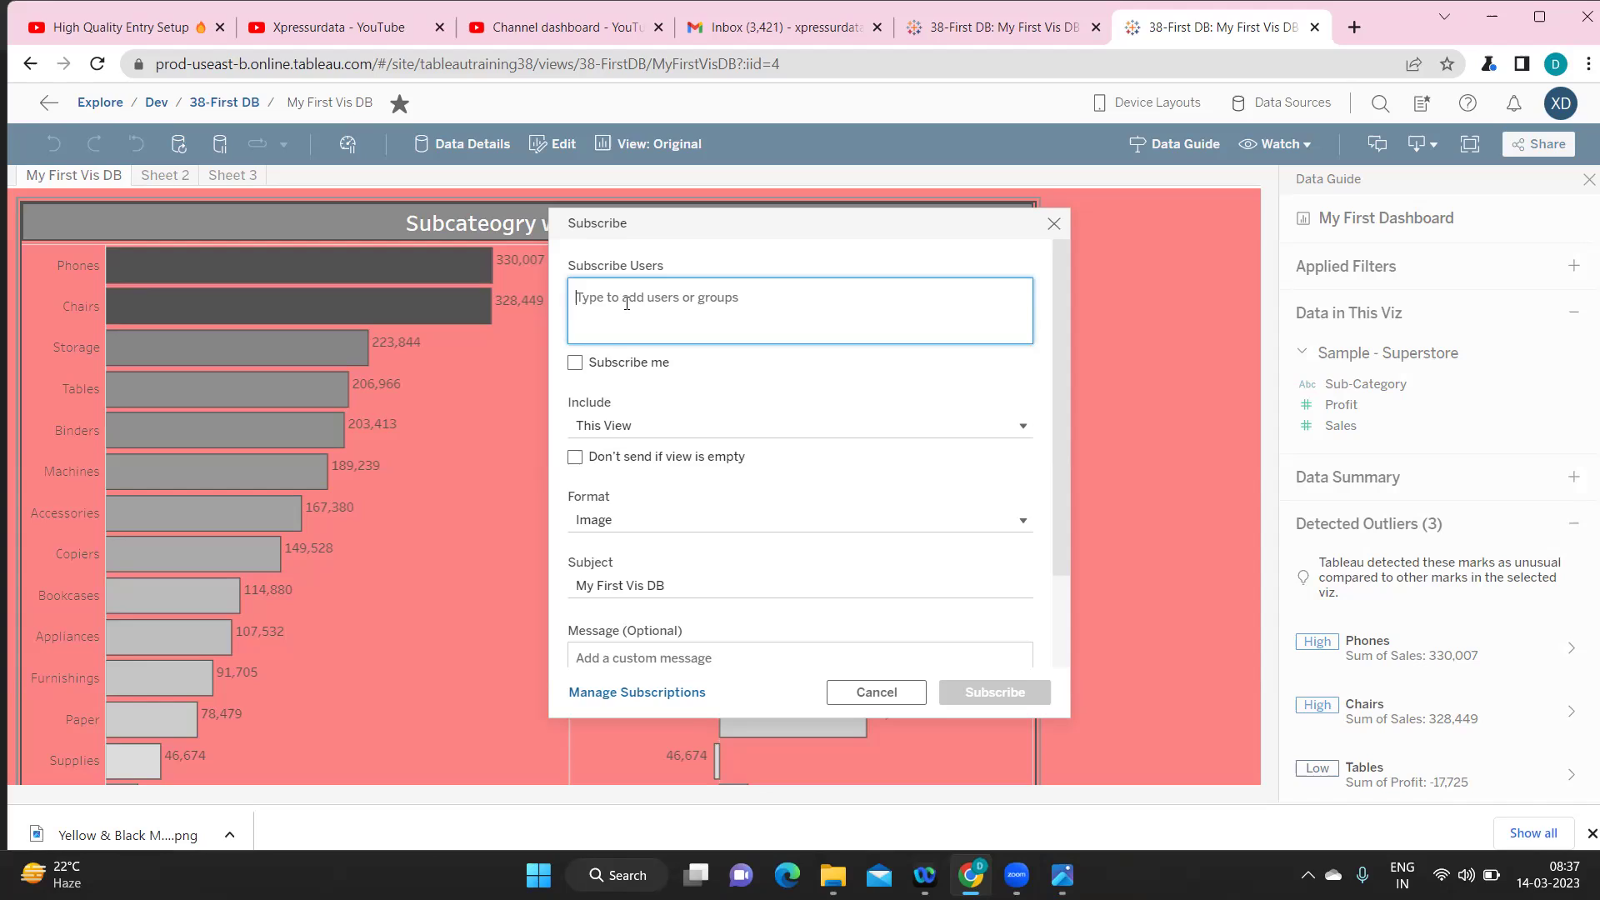
pyautogui.write('xp')
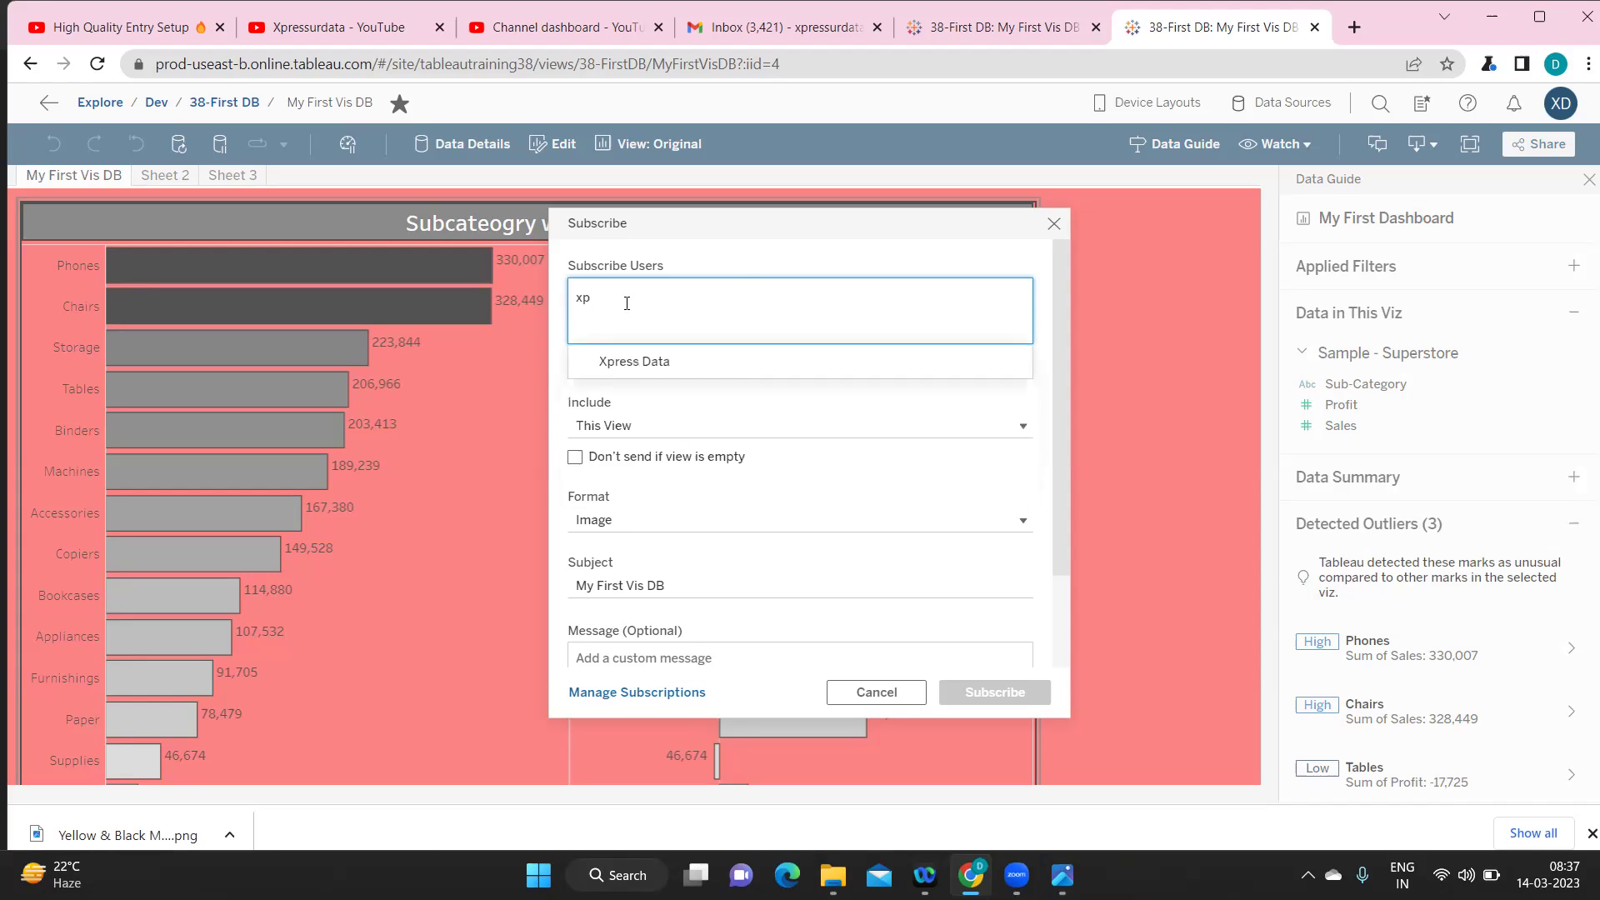
pyautogui.click(634, 361)
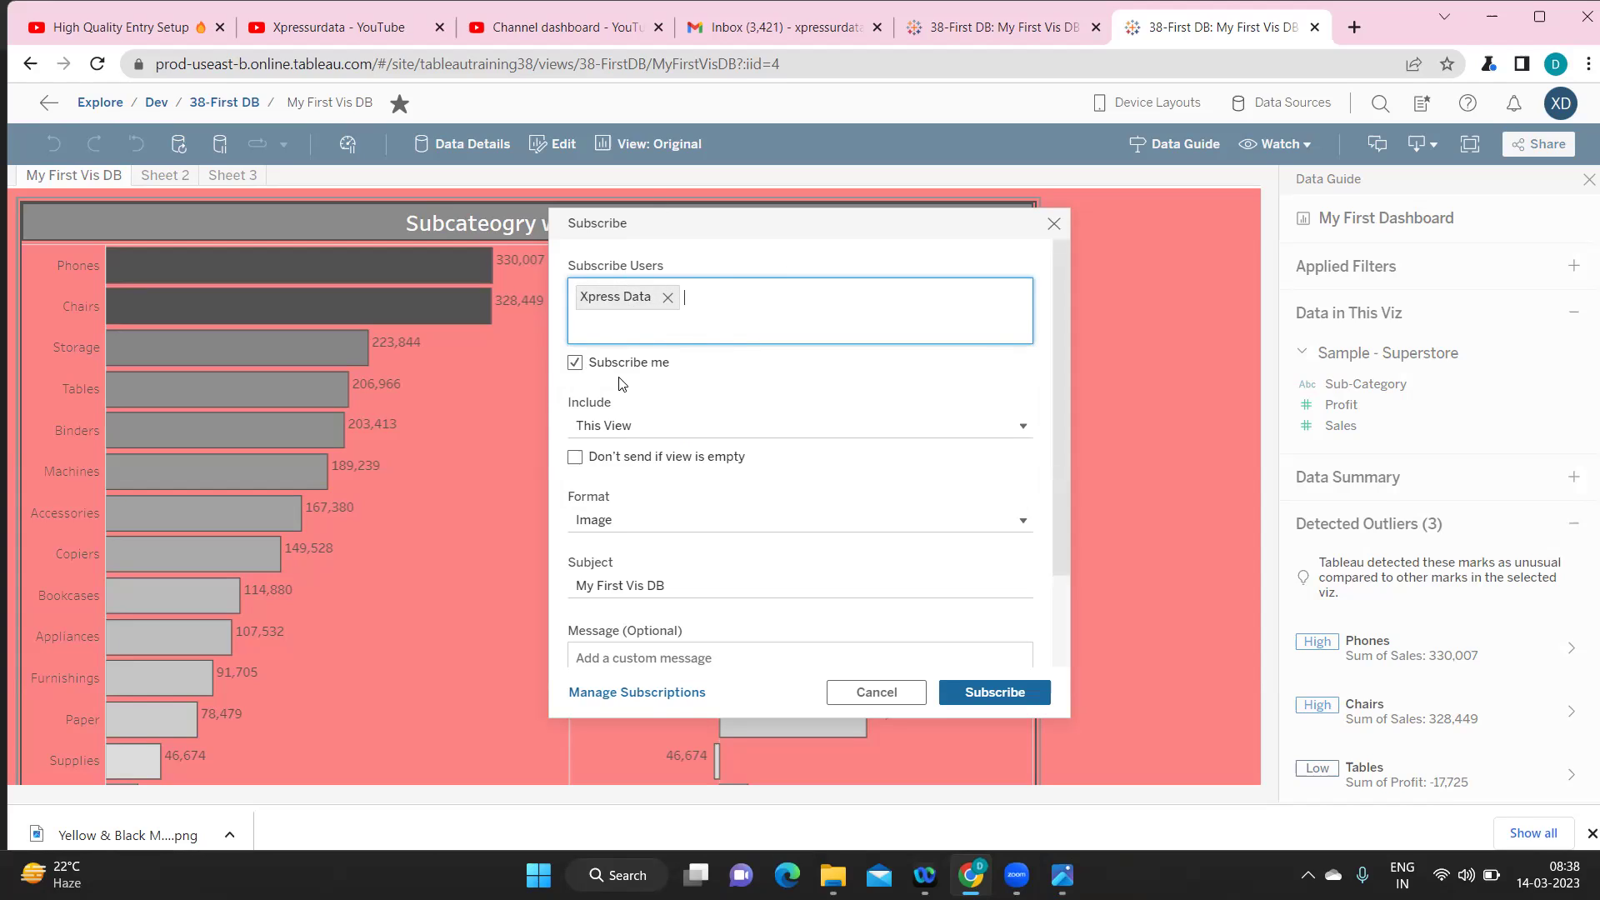
# - Choose This View as the subscription's included content and Image as its format, moving the dialog aside from the chart
pyautogui.scroll(-3, 625, 392)
pyautogui.scroll(3, 583, 416)
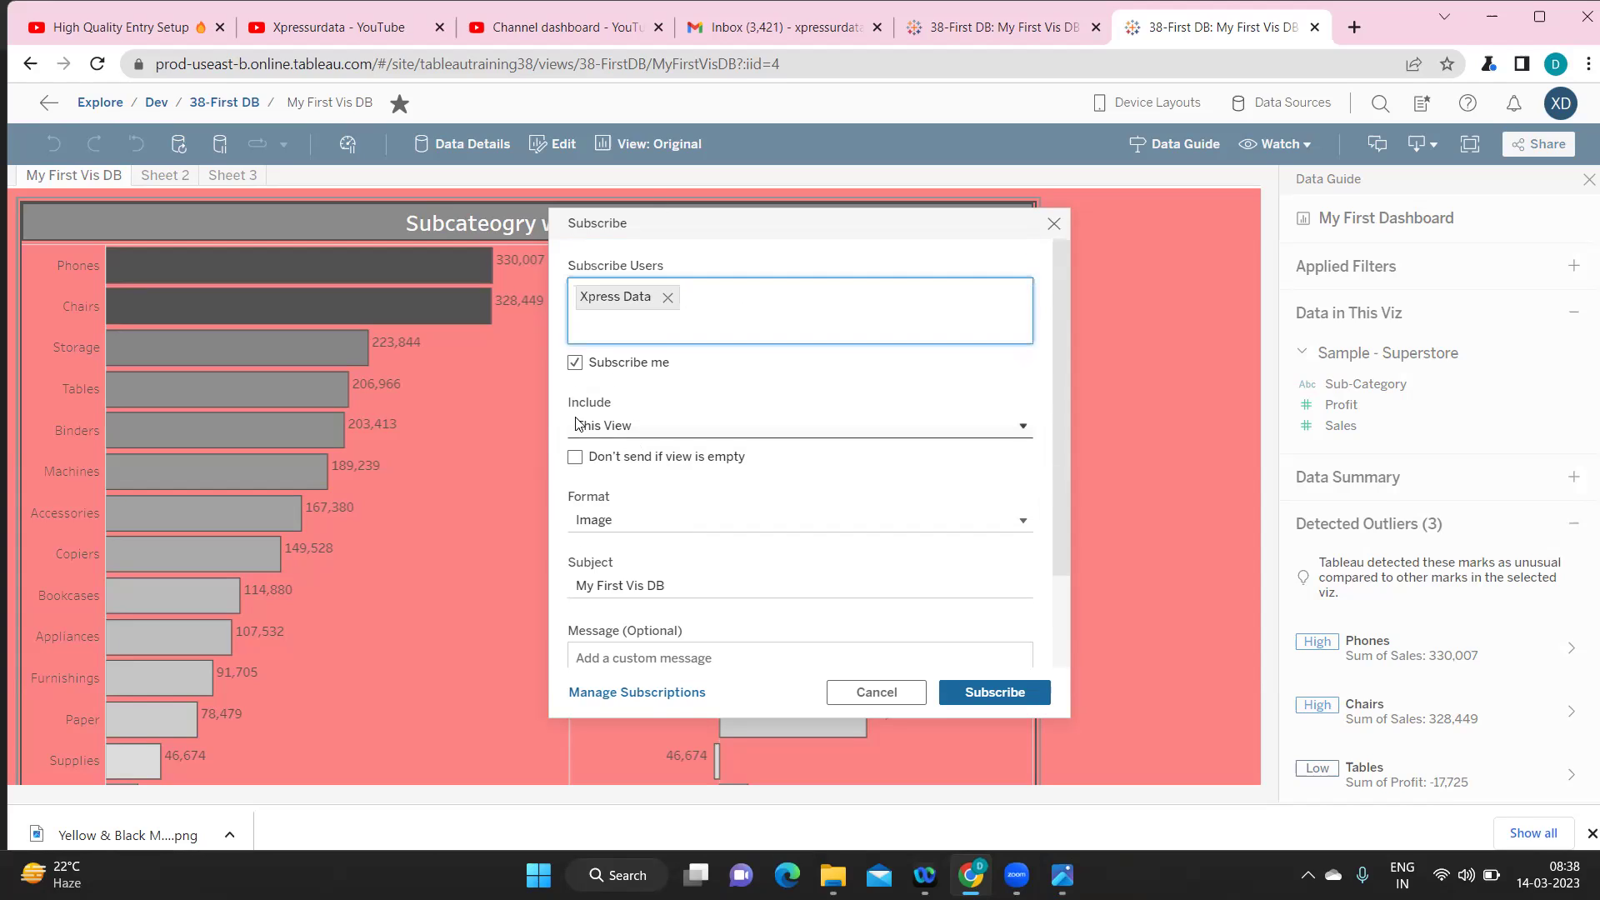
pyautogui.click(628, 427)
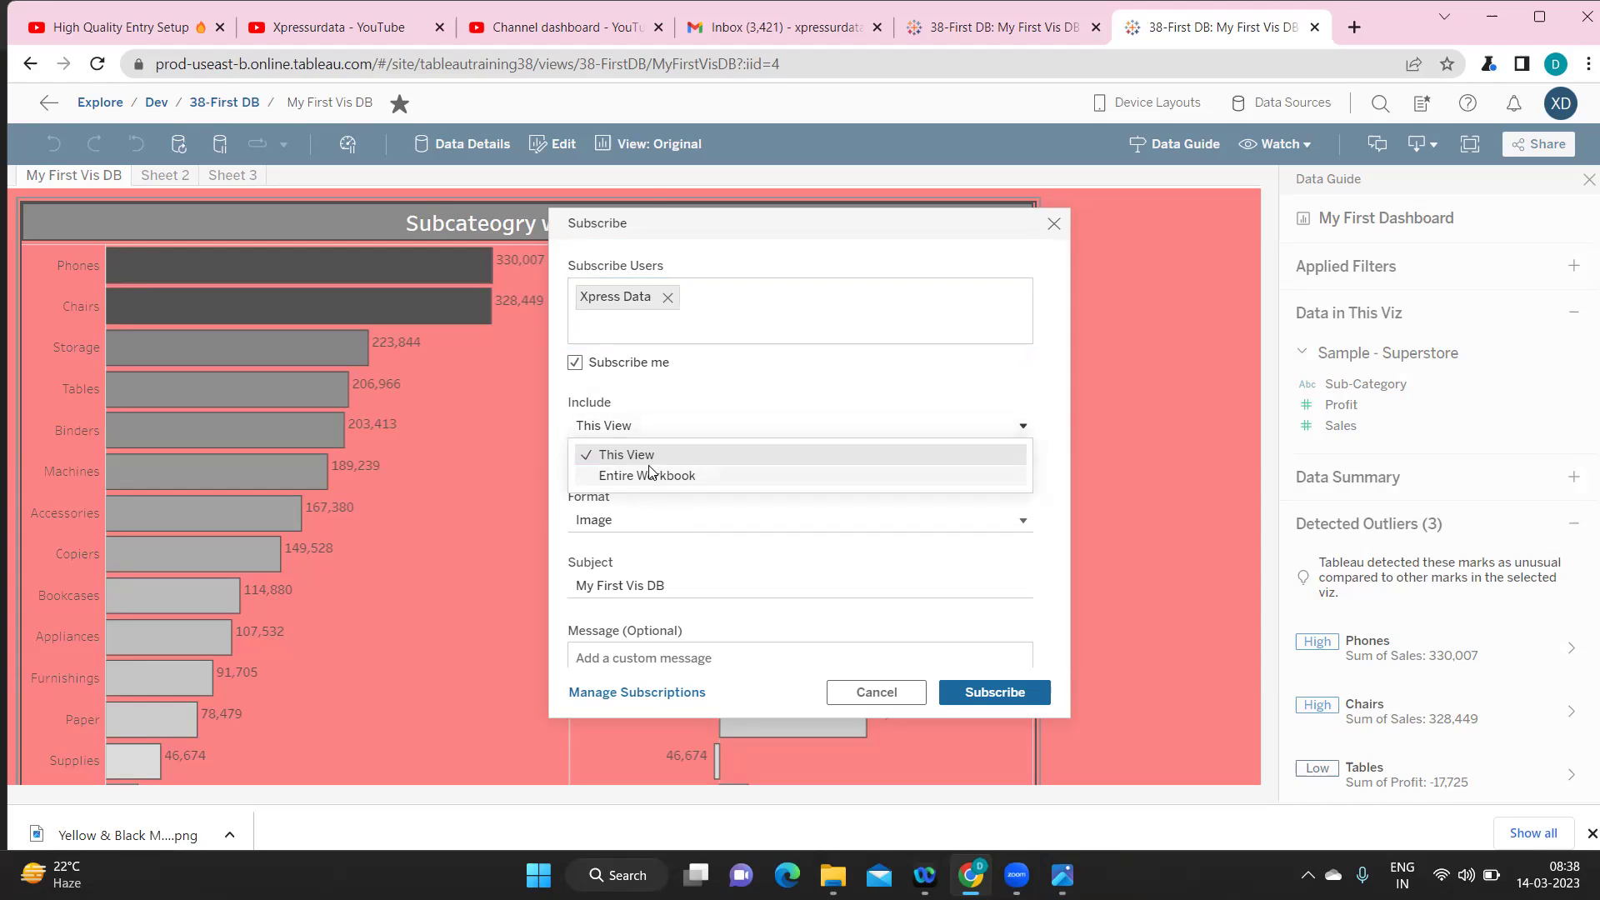
pyautogui.click(644, 458)
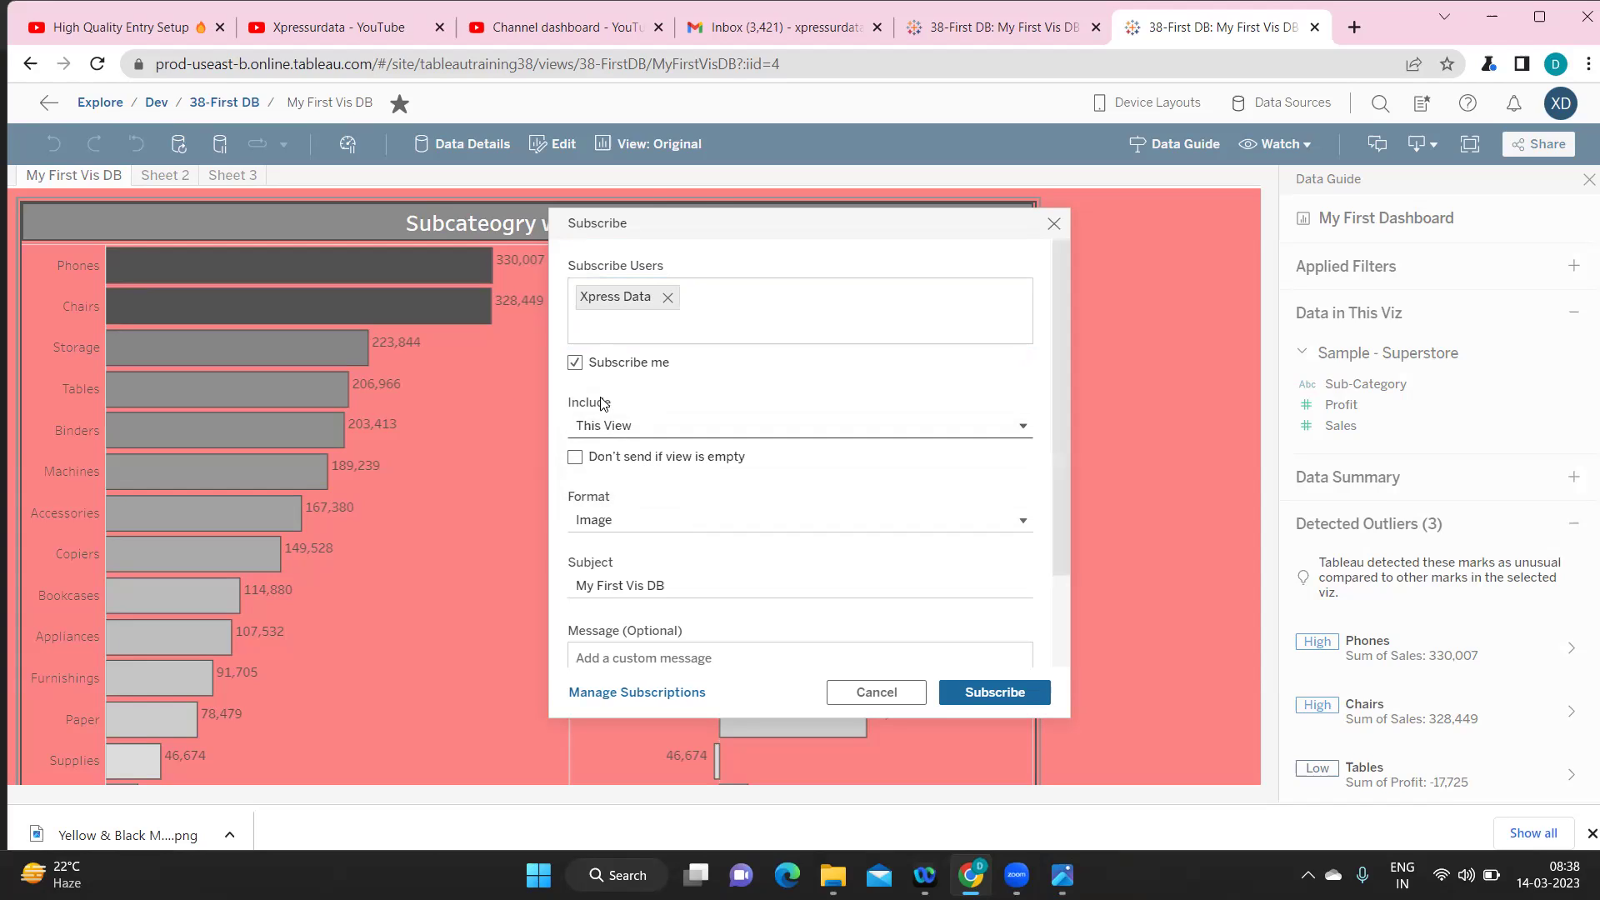
pyautogui.moveTo(746, 232); pyautogui.dragTo(958, 208)
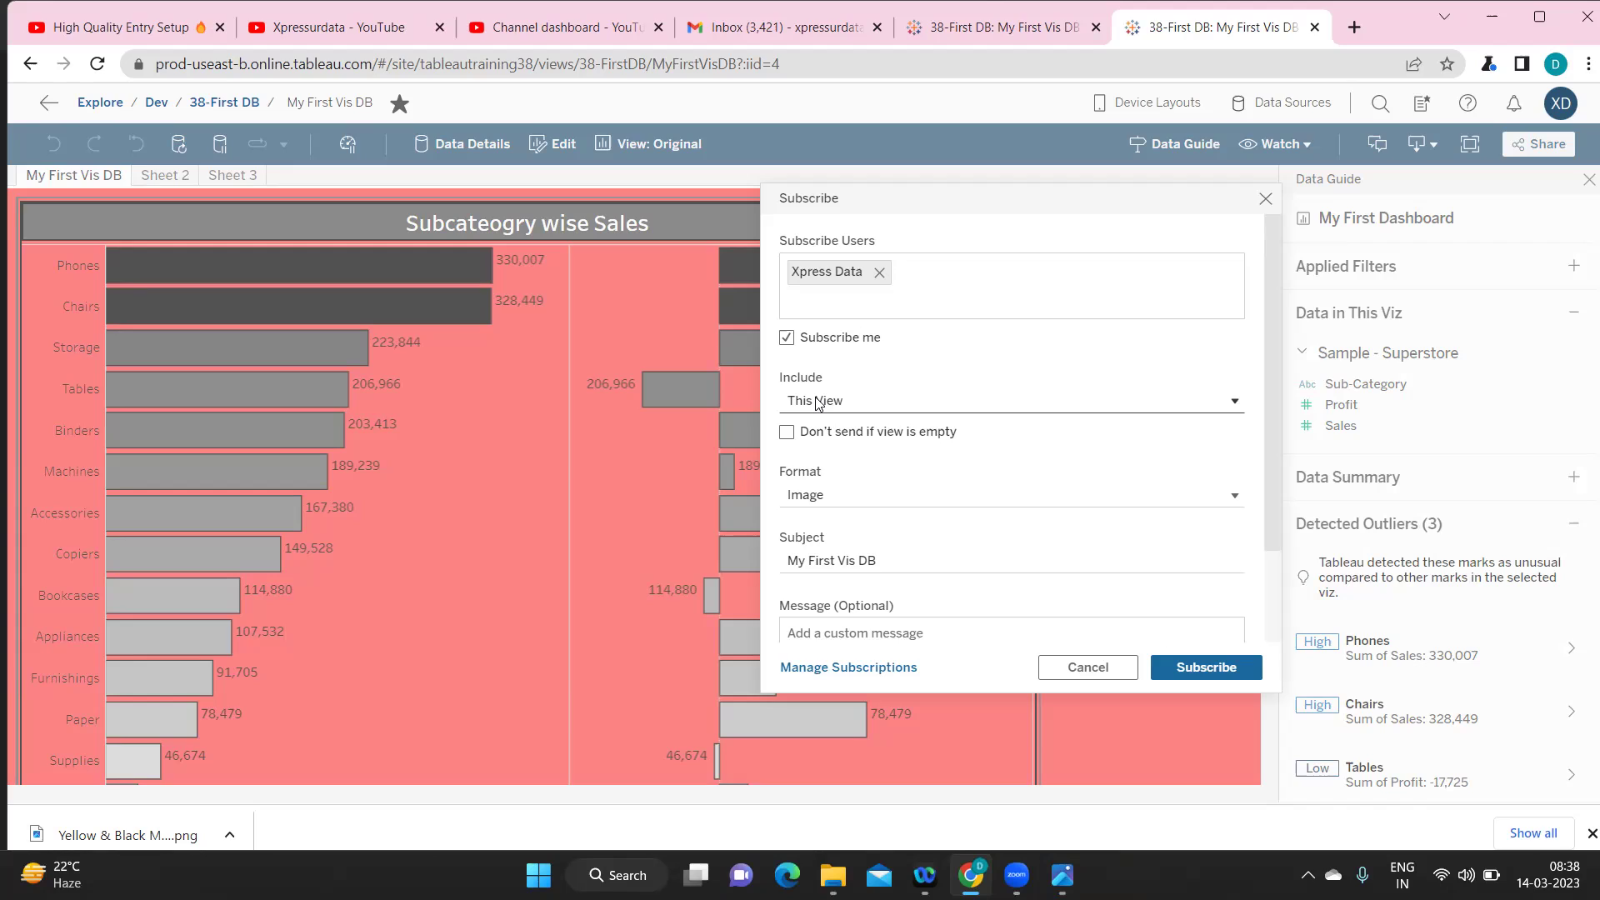
pyautogui.click(817, 405)
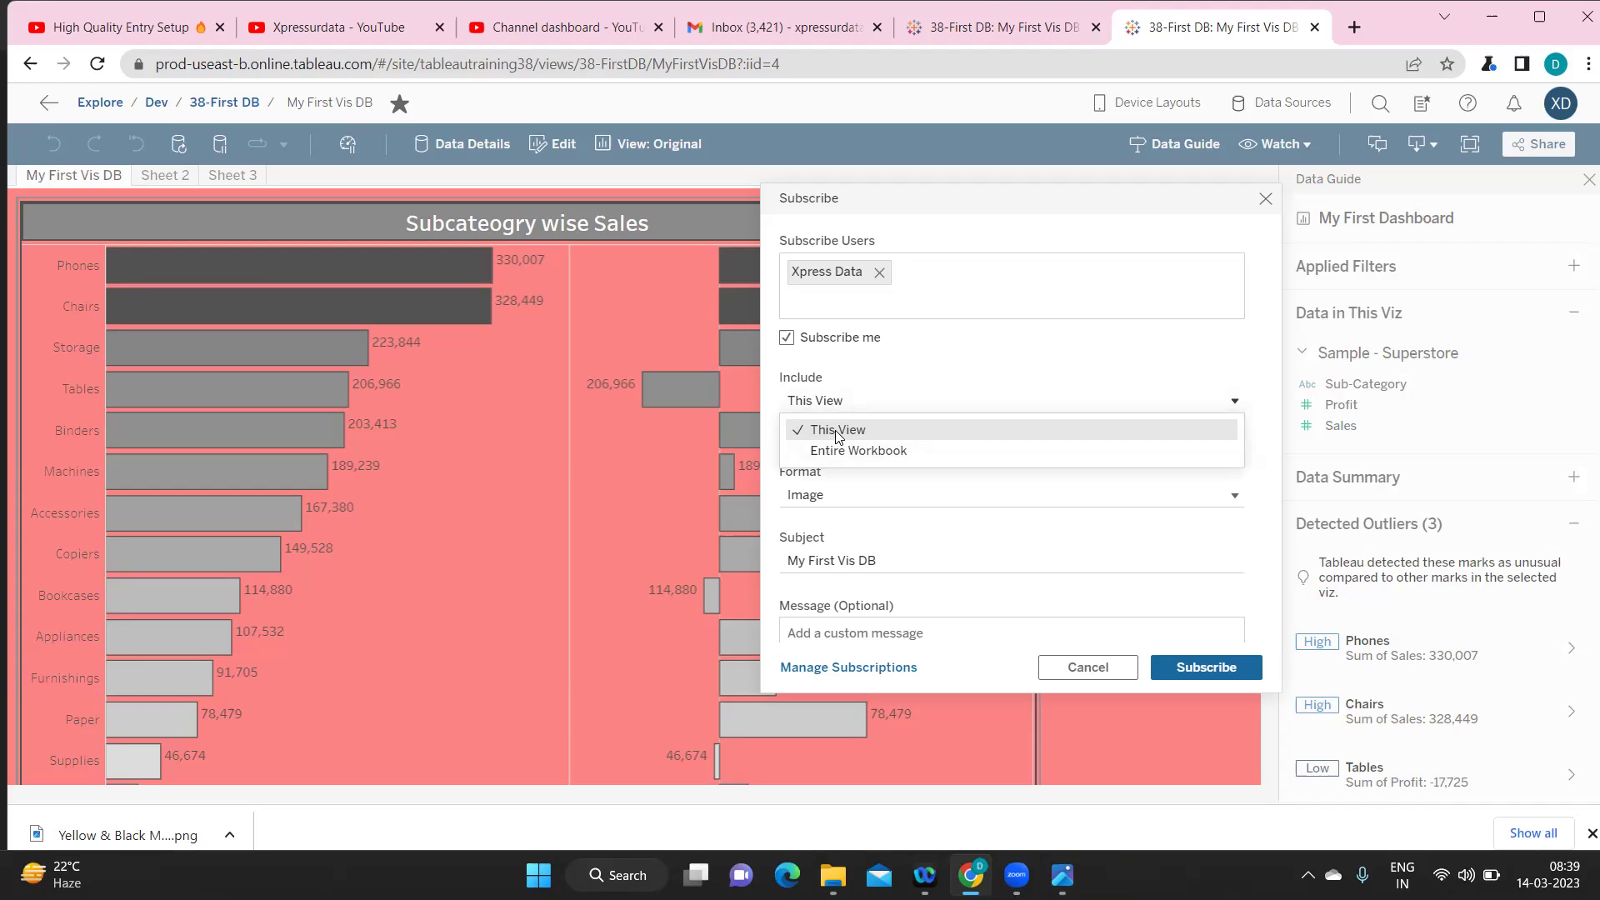
pyautogui.click(838, 430)
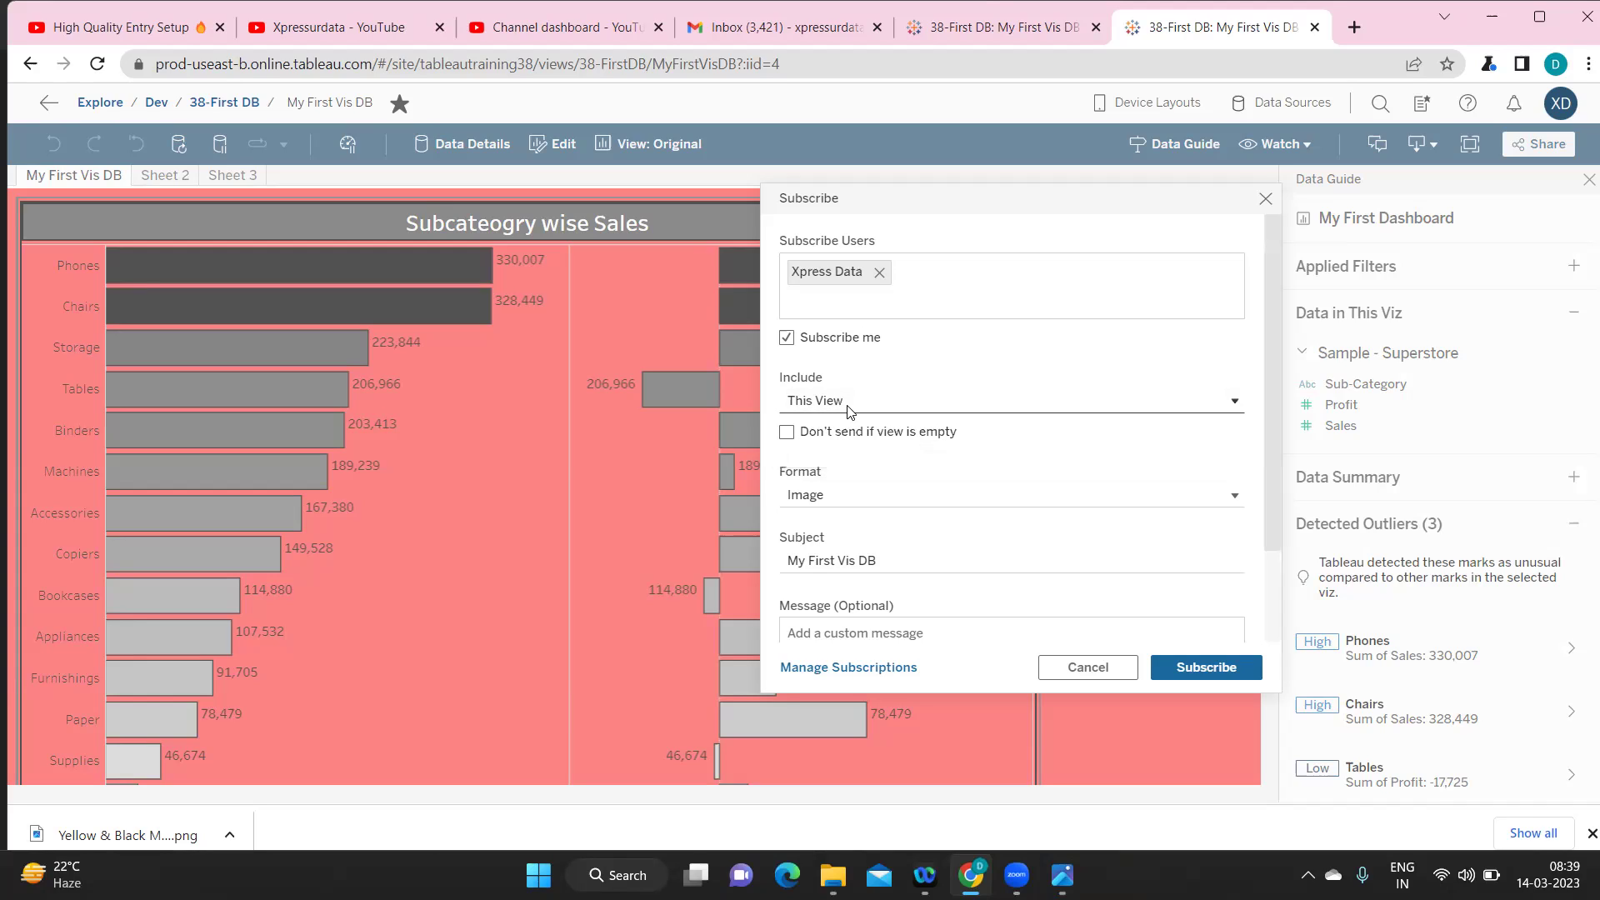
pyautogui.click(852, 402)
pyautogui.click(843, 431)
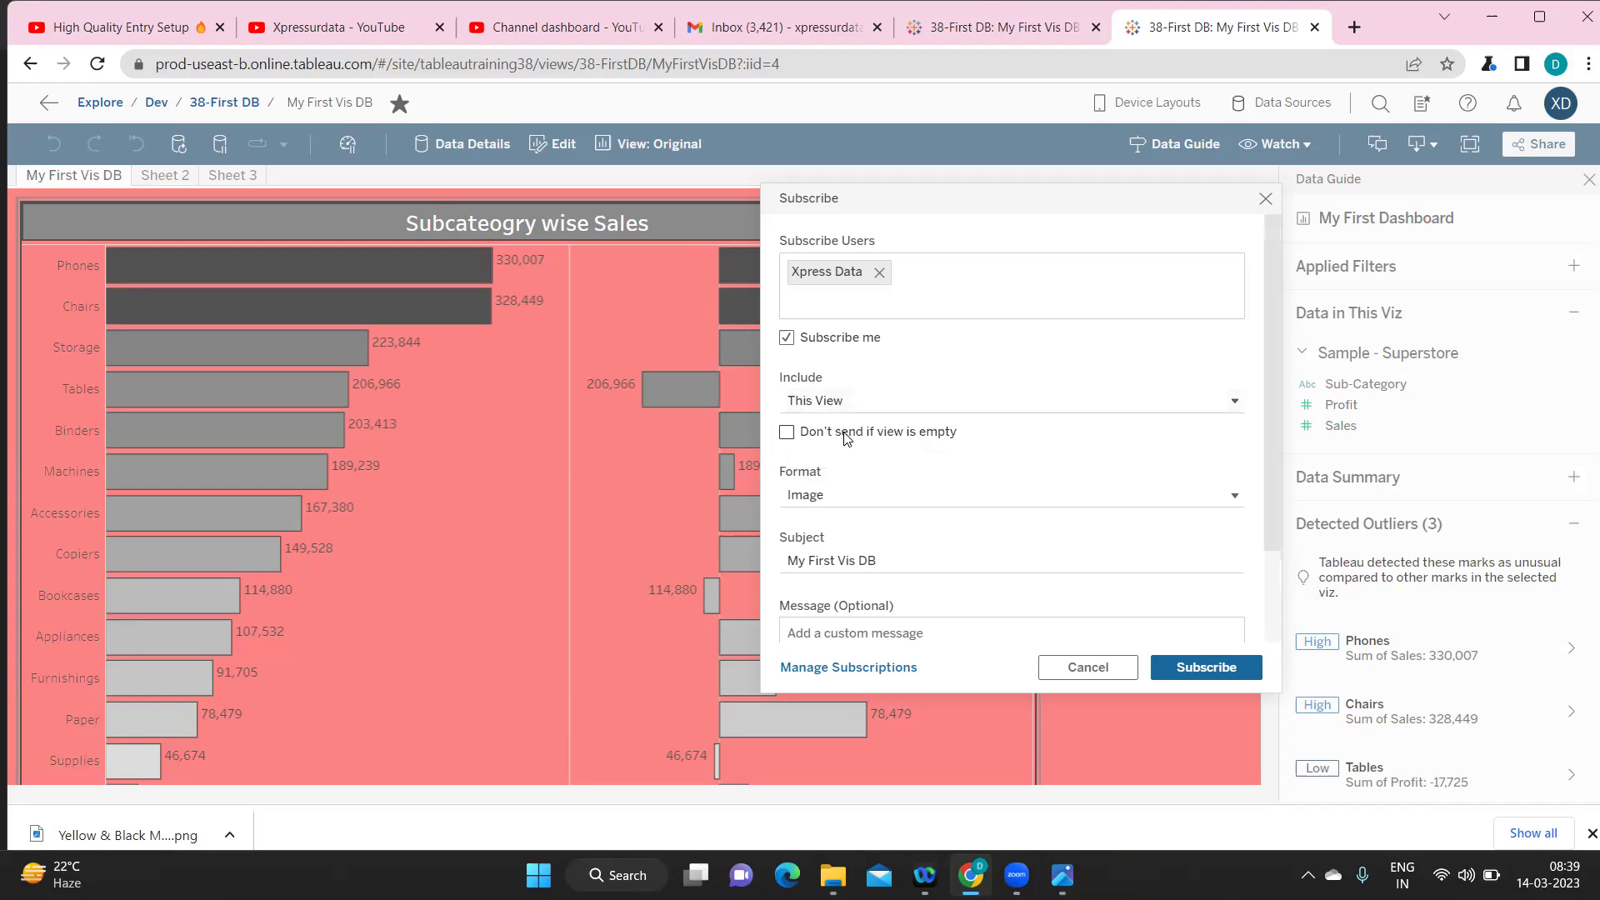
pyautogui.click(846, 500)
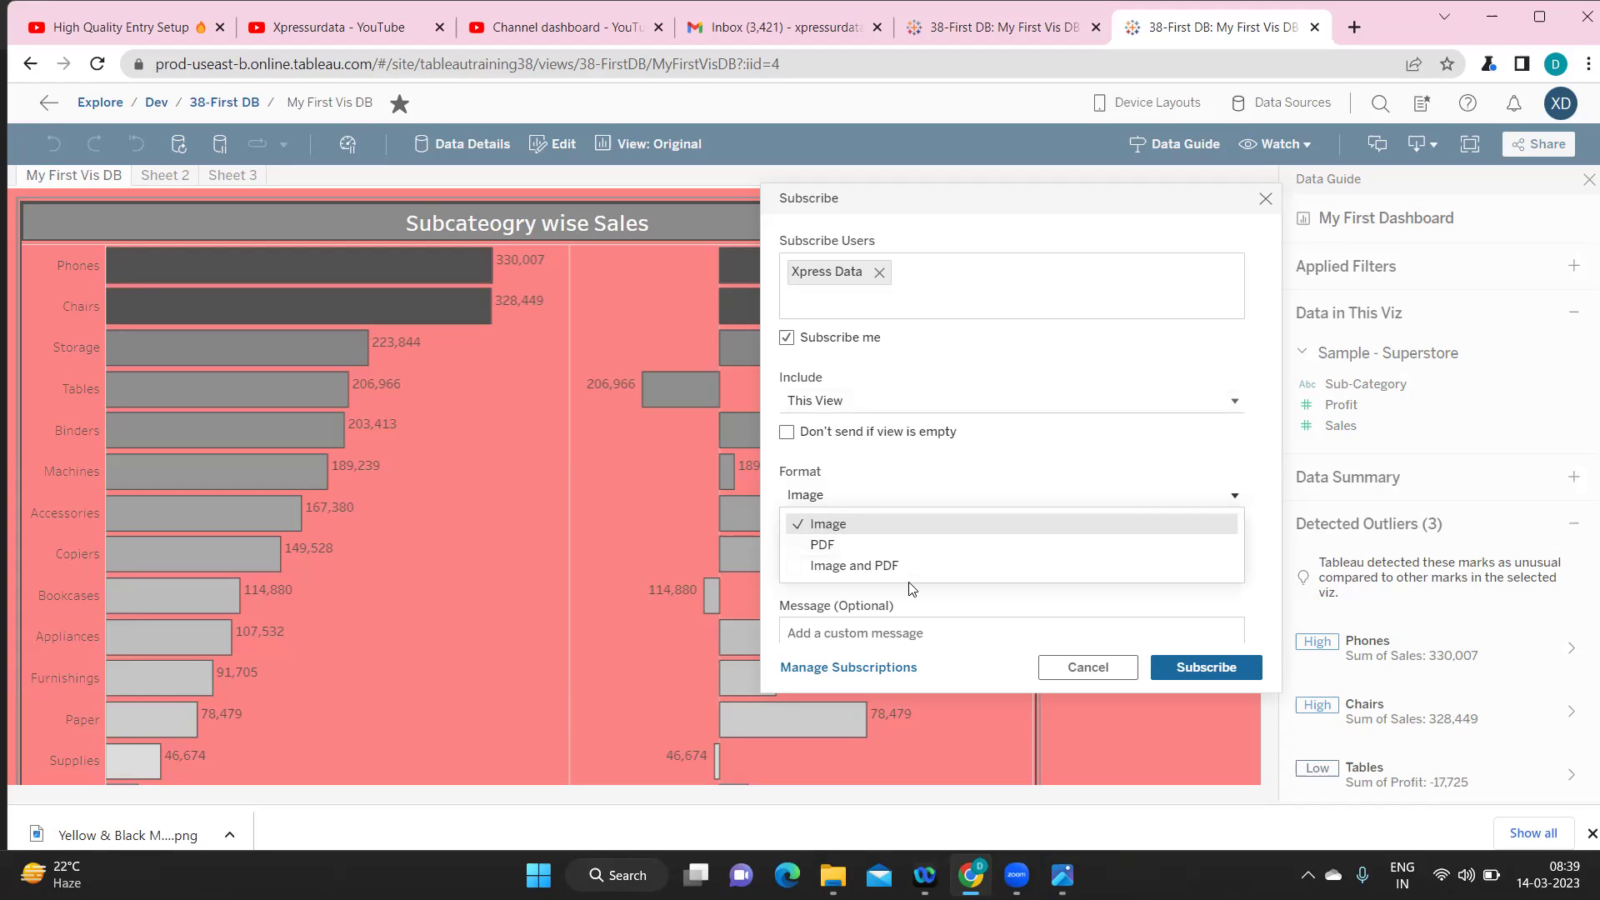
pyautogui.click(838, 530)
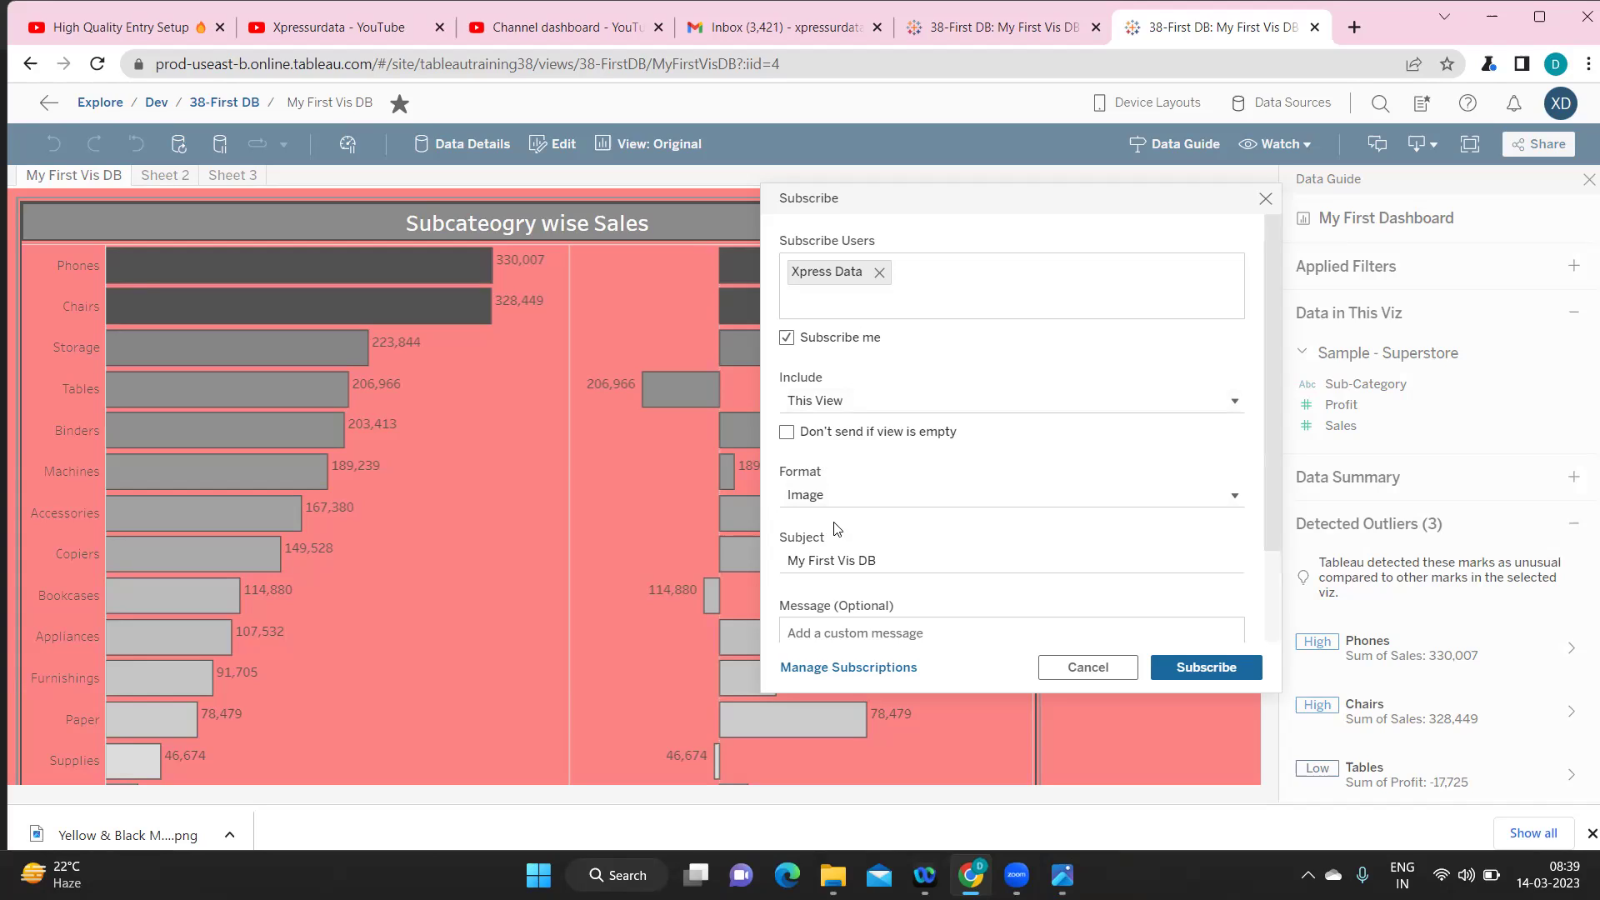
# - Enter the custom subscription message "Subscription Alert. Please see the report."
pyautogui.scroll(-1, 837, 530)
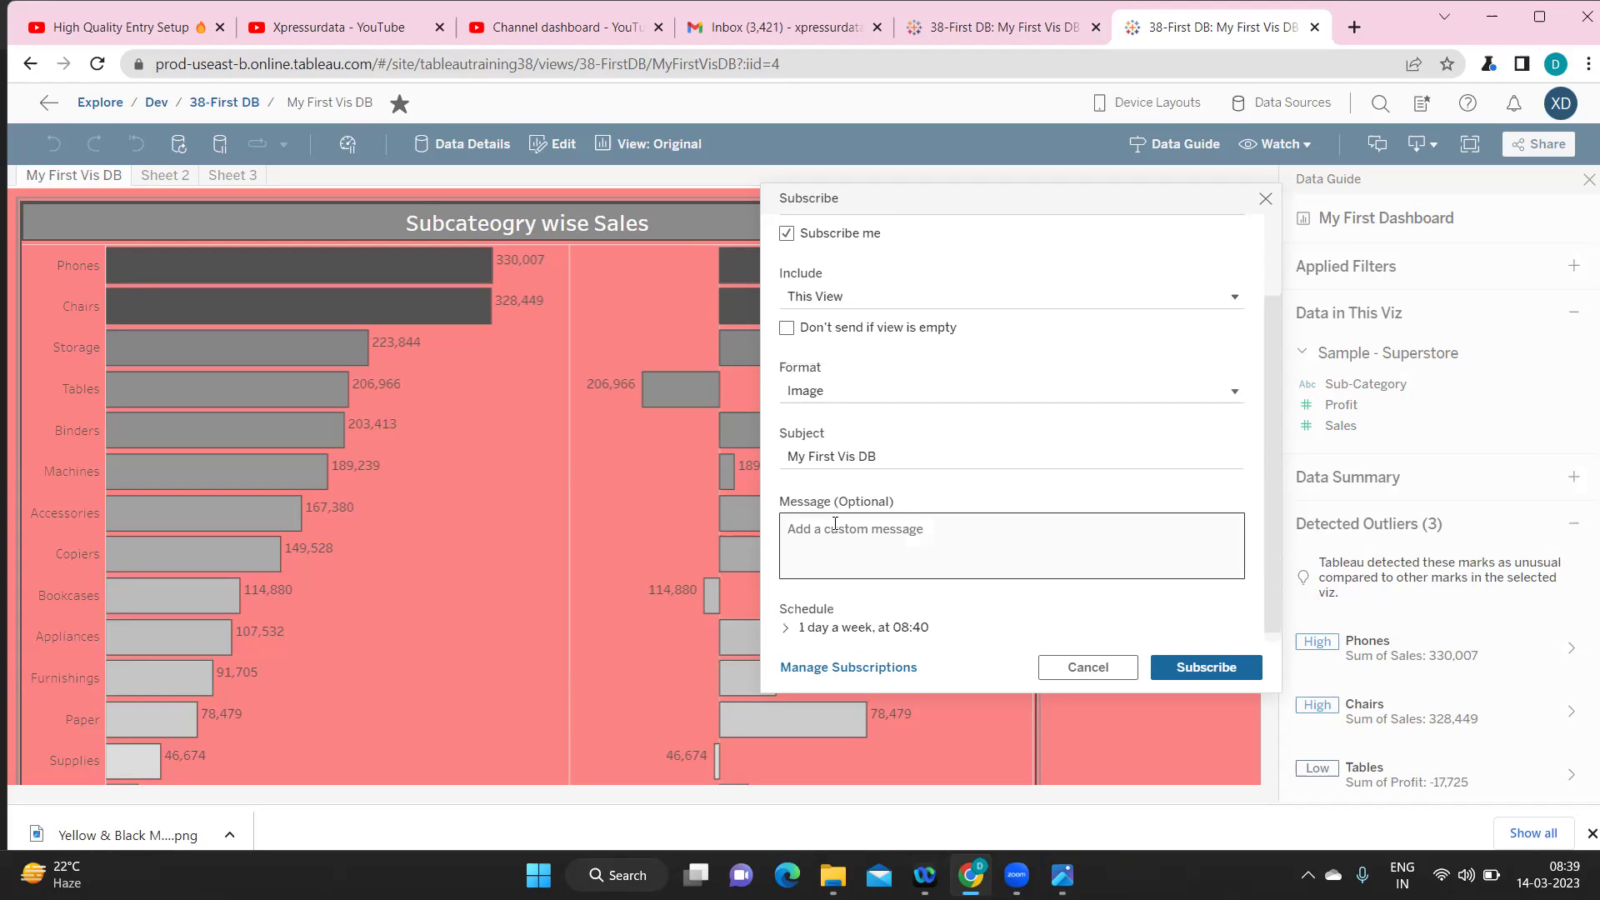
pyautogui.scroll(-1, 833, 523)
pyautogui.click(827, 523)
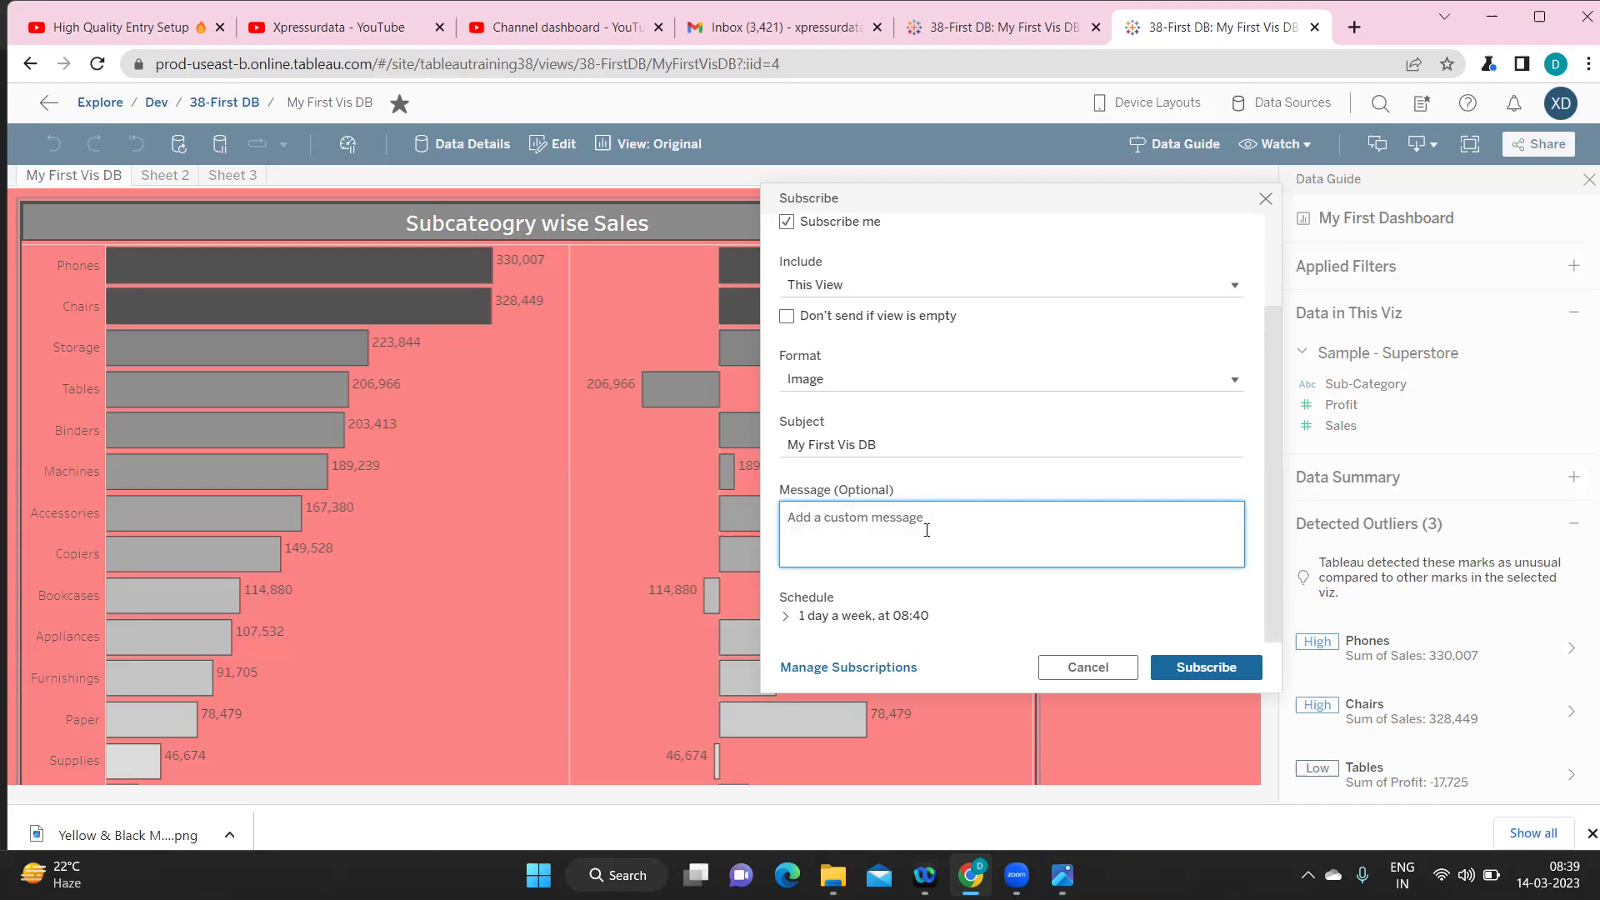
pyautogui.write('Subscr')
pyautogui.write('iption Aler')
pyautogui.write('t')
pyautogui.write('. Please review')
pyautogui.write(' the dat')
pyautogui.press('BackSpace')
pyautogui.press('BackSpace')
pyautogui.press('BackSpace')
pyautogui.press('BackSpace')
pyautogui.press('BackSpace')
pyautogui.write('report.')
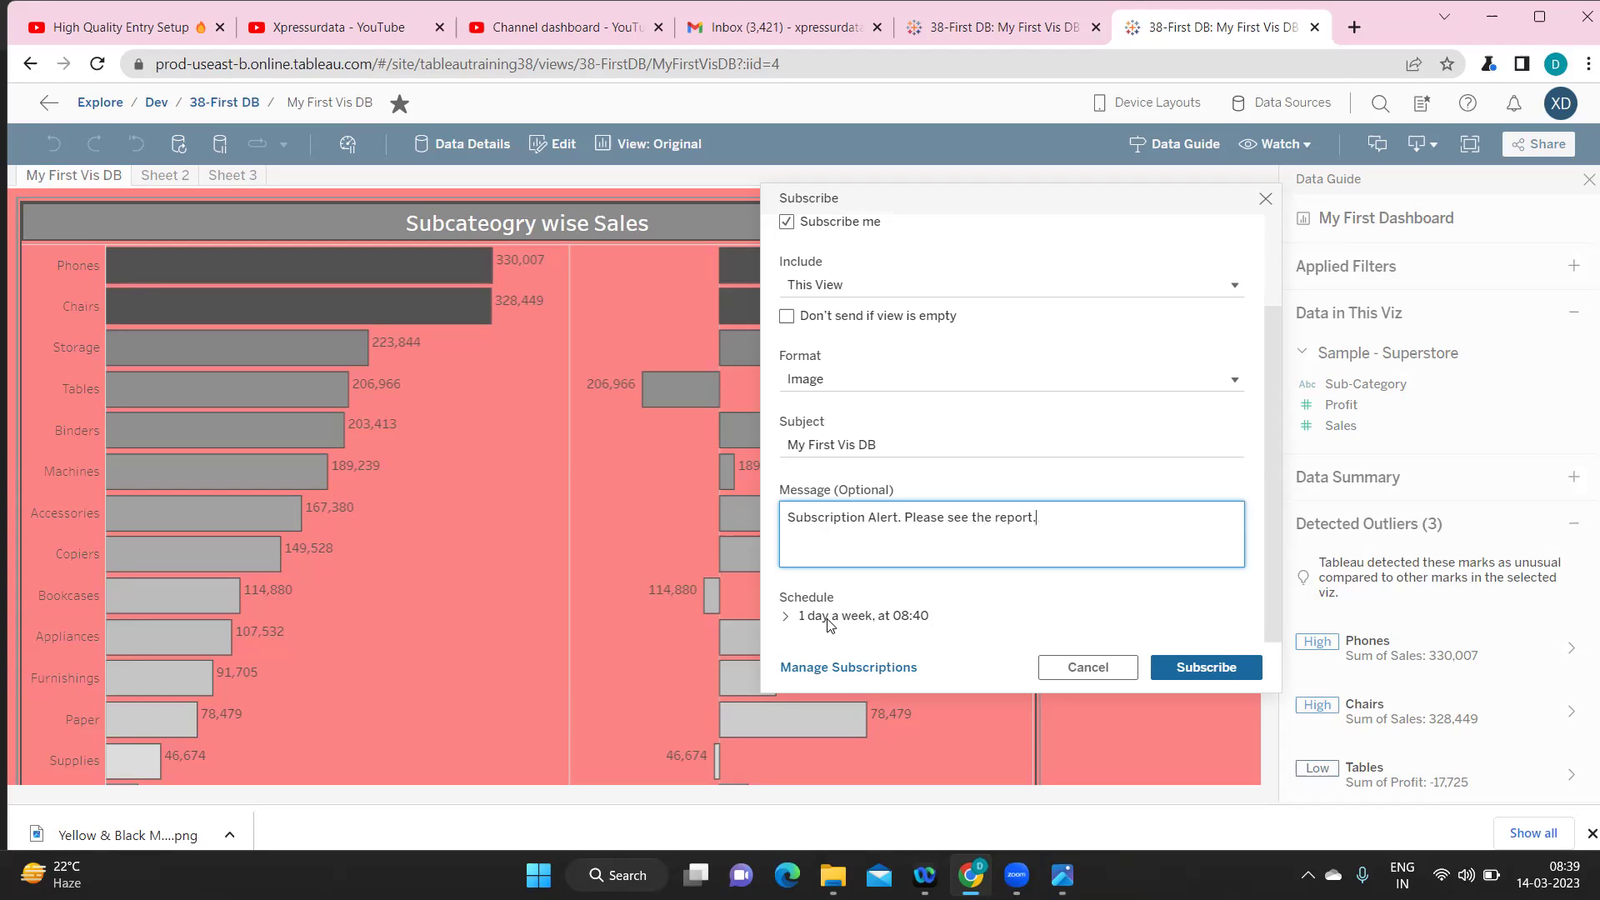
# - Expand the subscription's schedule settings, keep the schedule as it is, and create the subscription
pyautogui.click(862, 625)
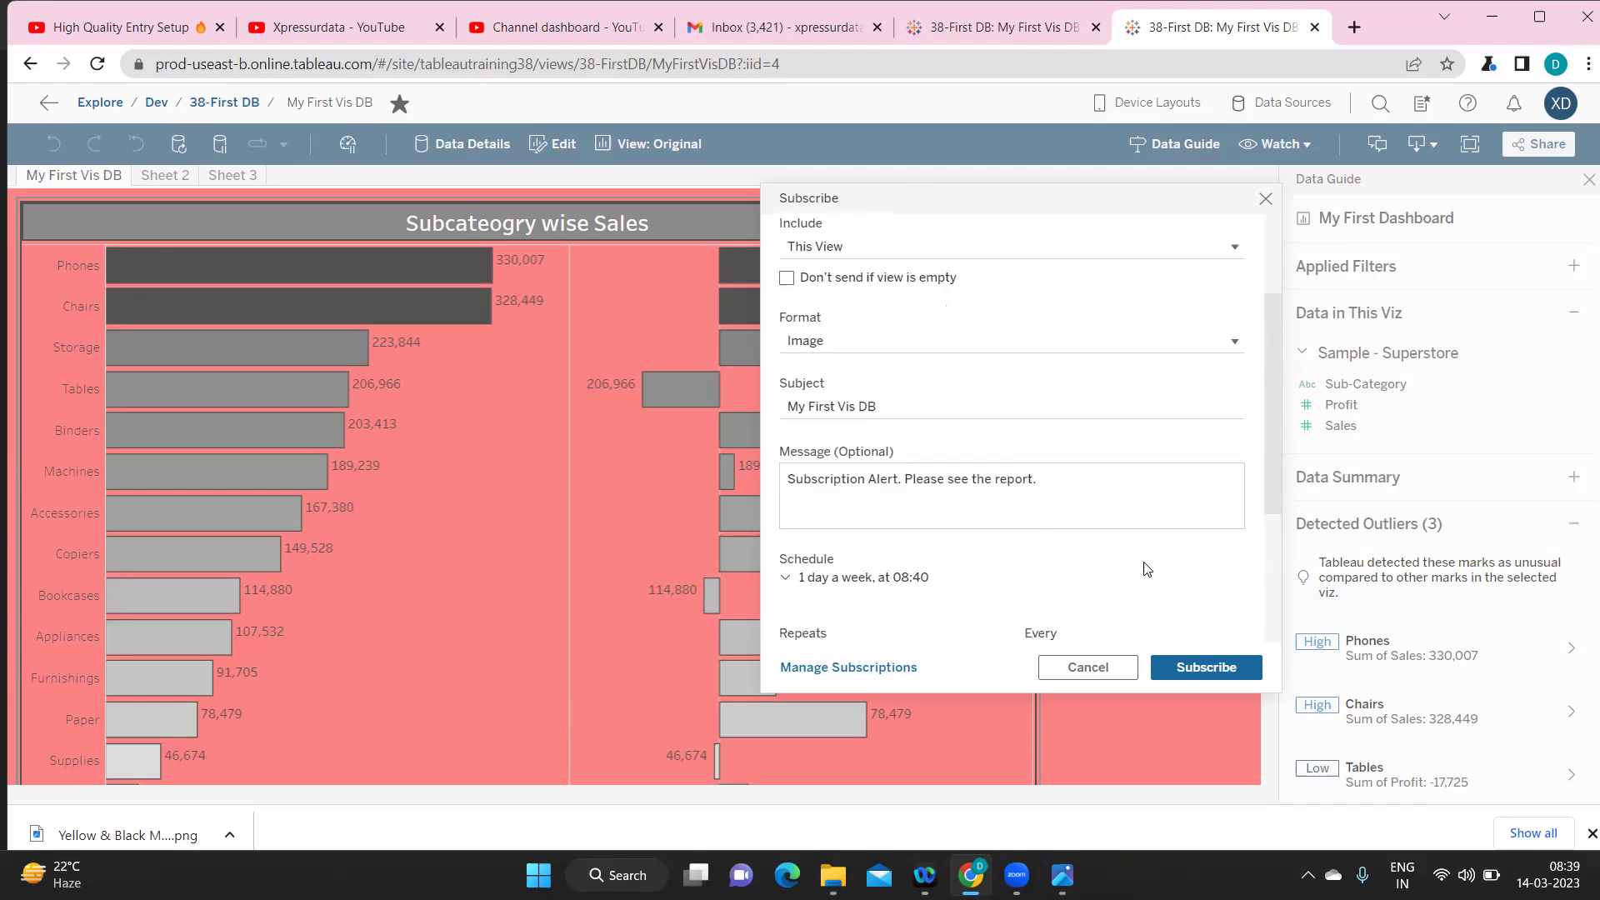
pyautogui.scroll(-3, 1148, 569)
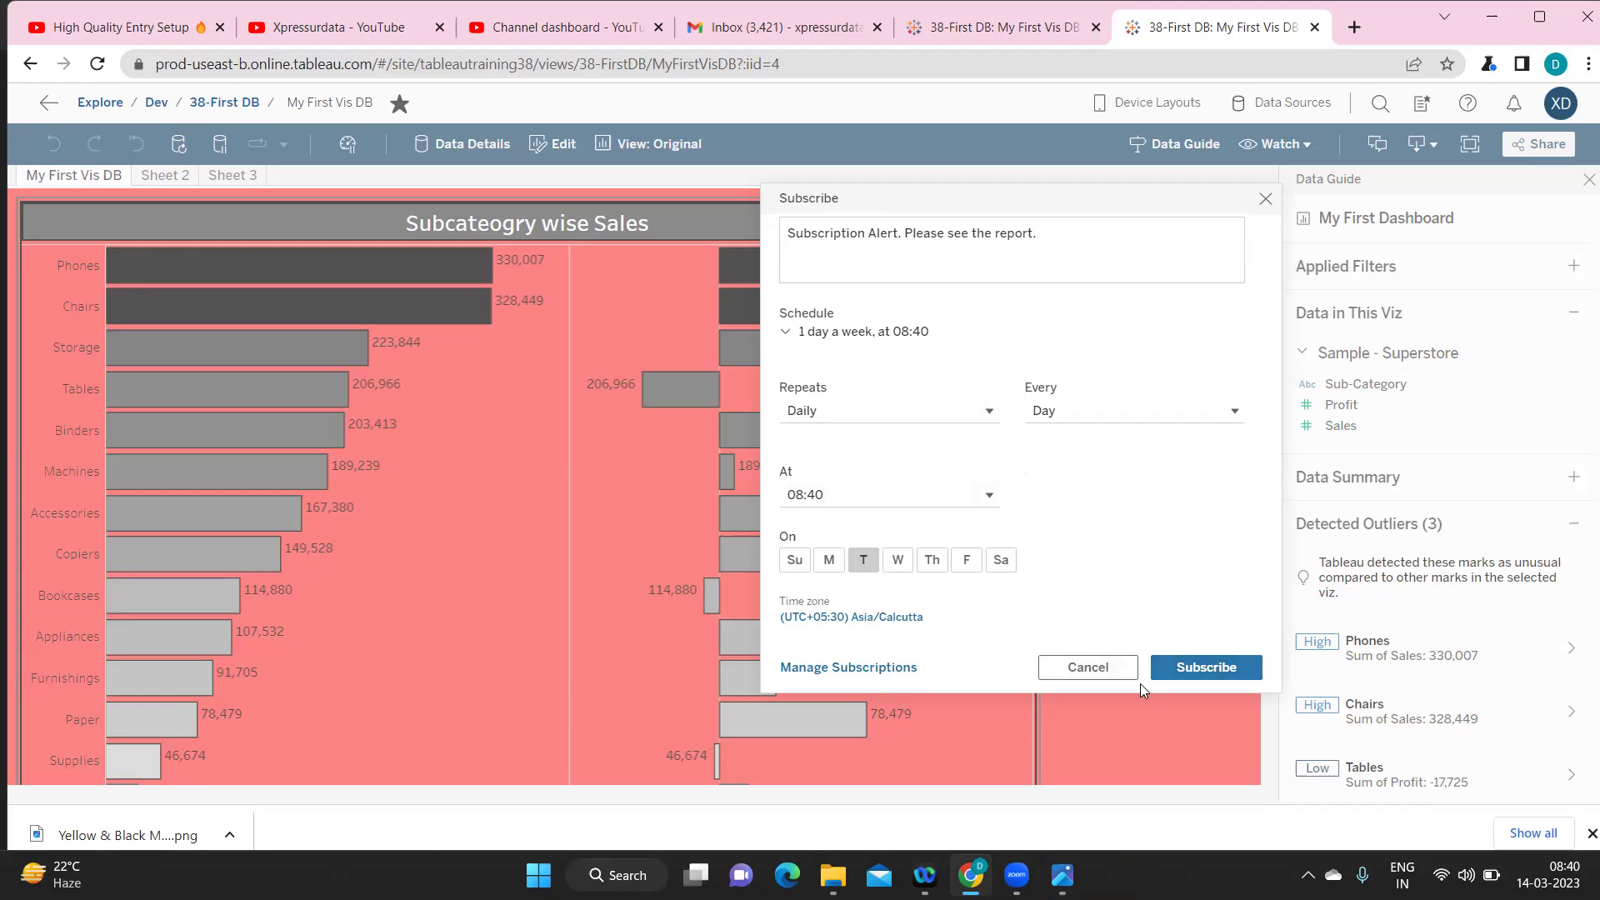
pyautogui.click(1162, 670)
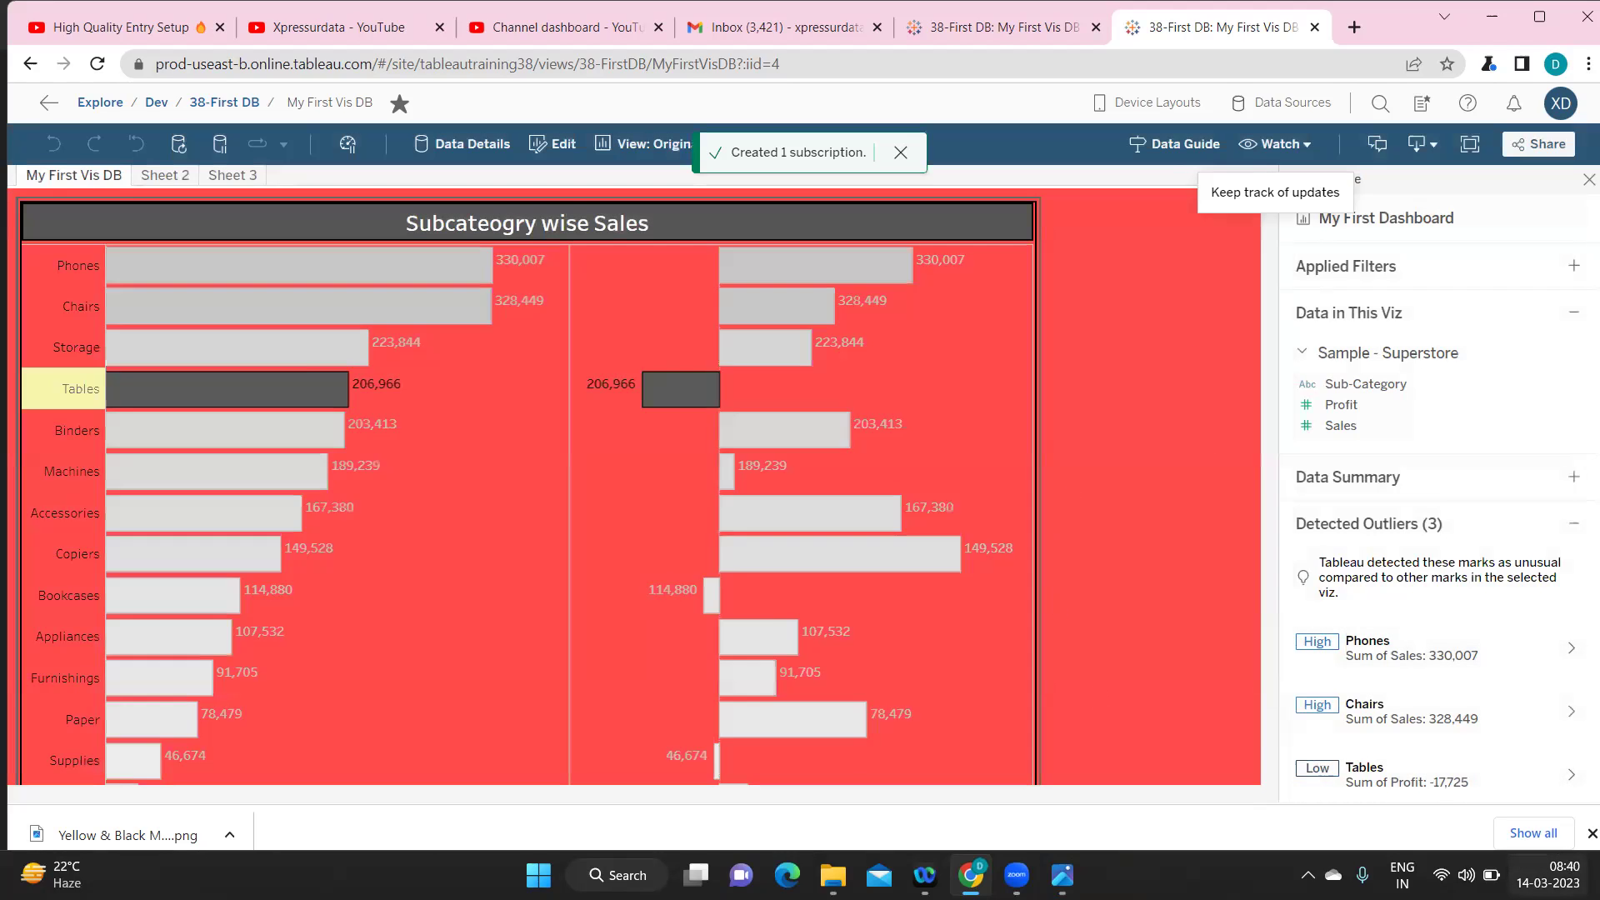
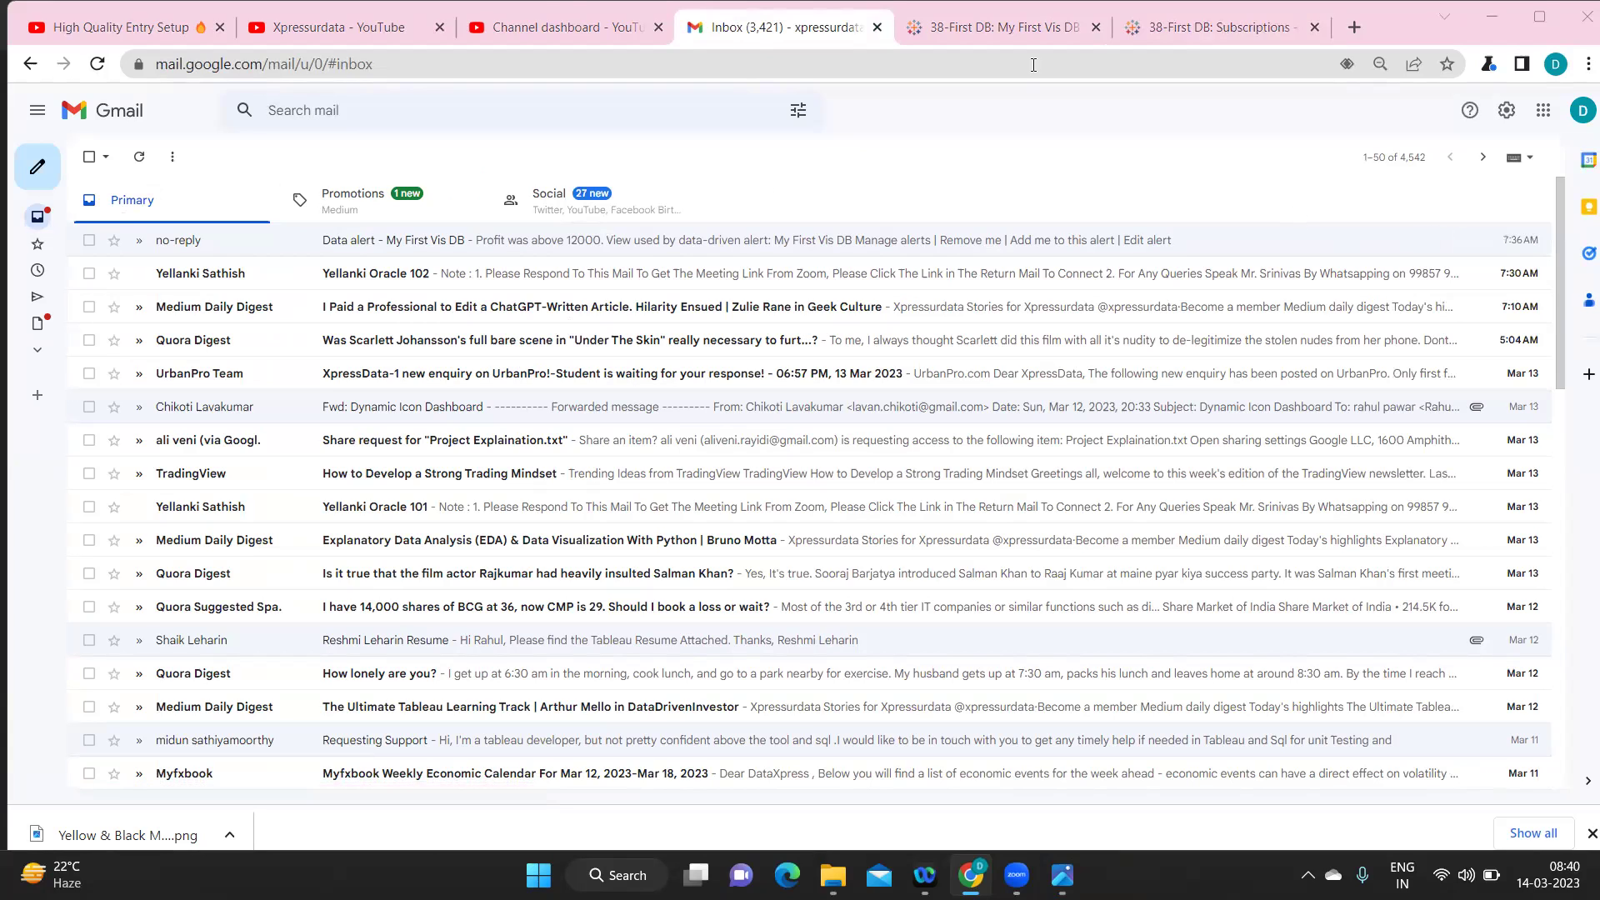
# - Examine the subscription listed for the 38-First DB workbook and the actions available for managing it
pyautogui.click(1190, 25)
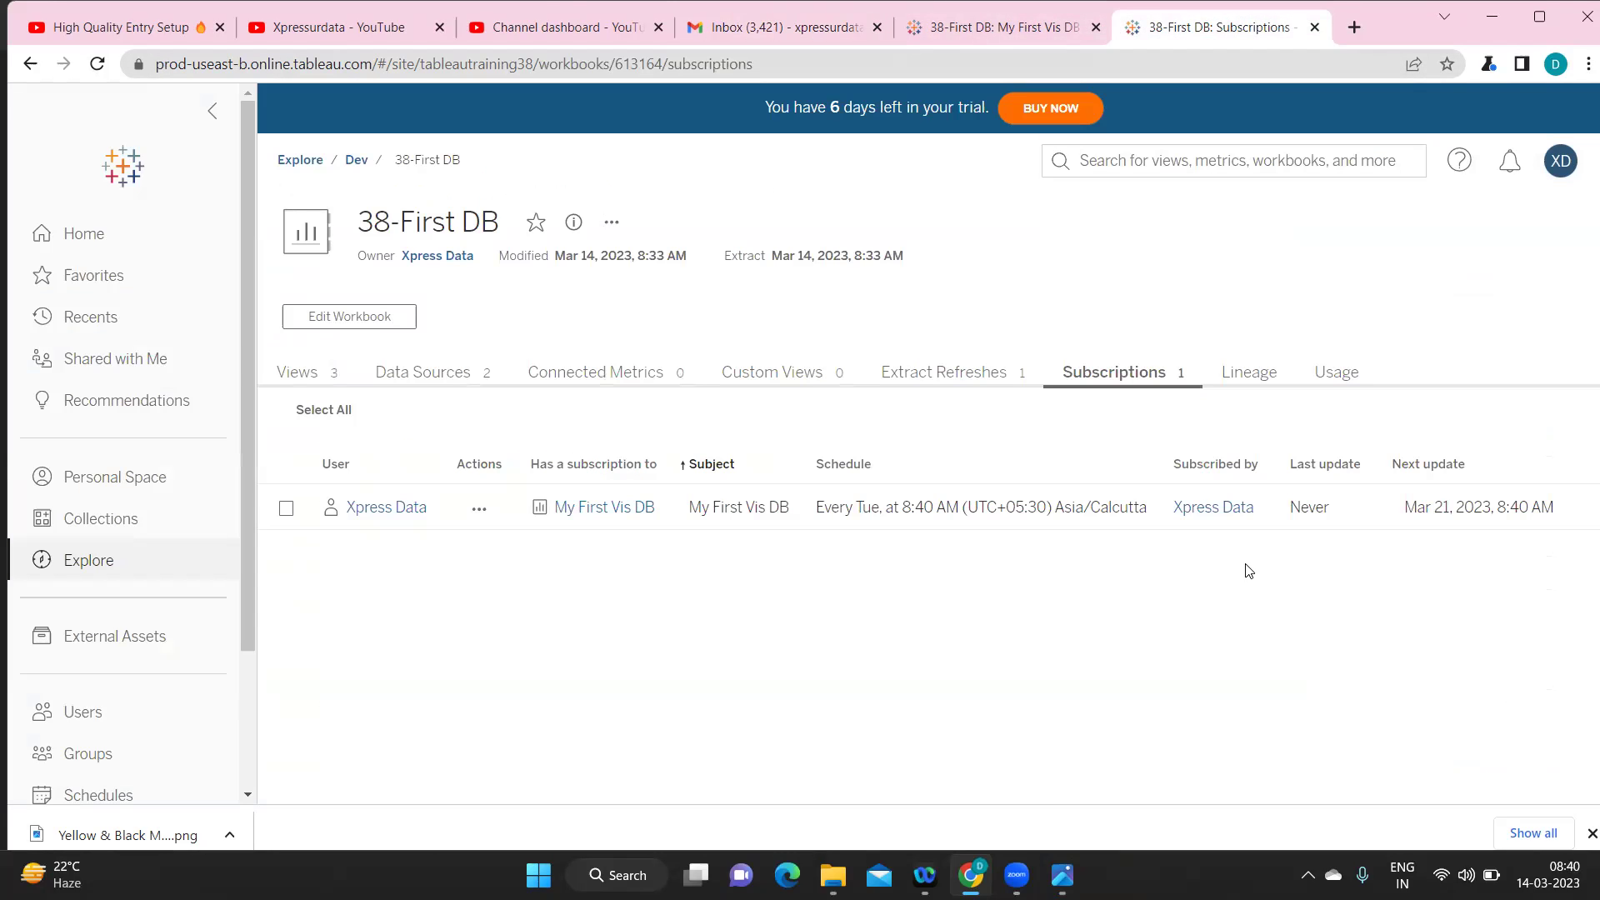
pyautogui.click(479, 510)
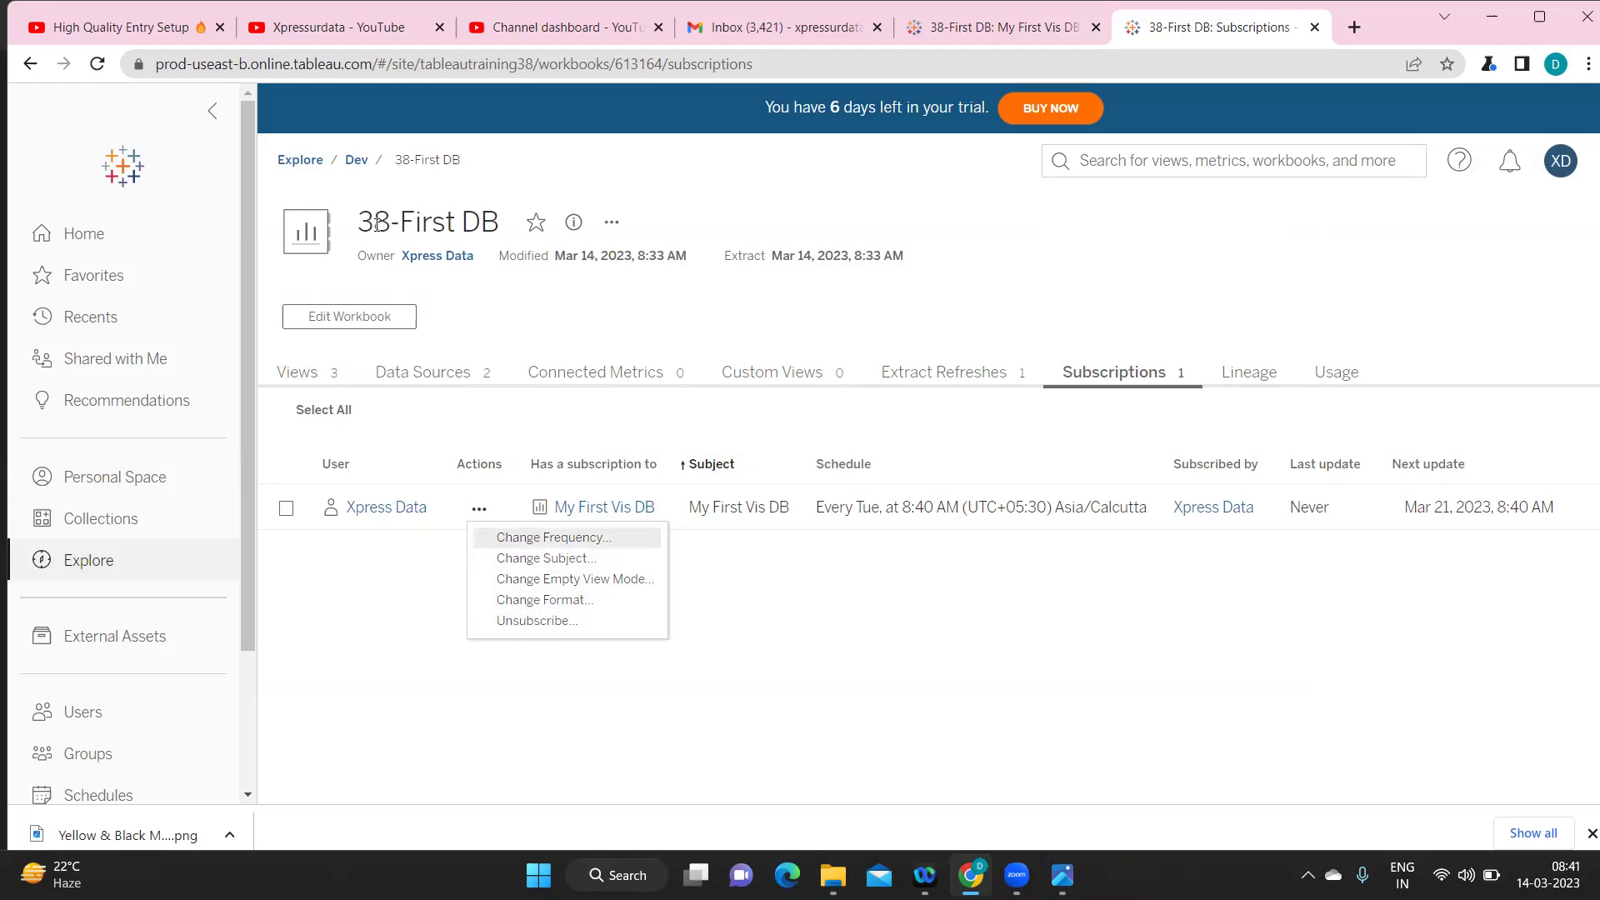
pyautogui.moveTo(358, 221); pyautogui.dragTo(502, 221)
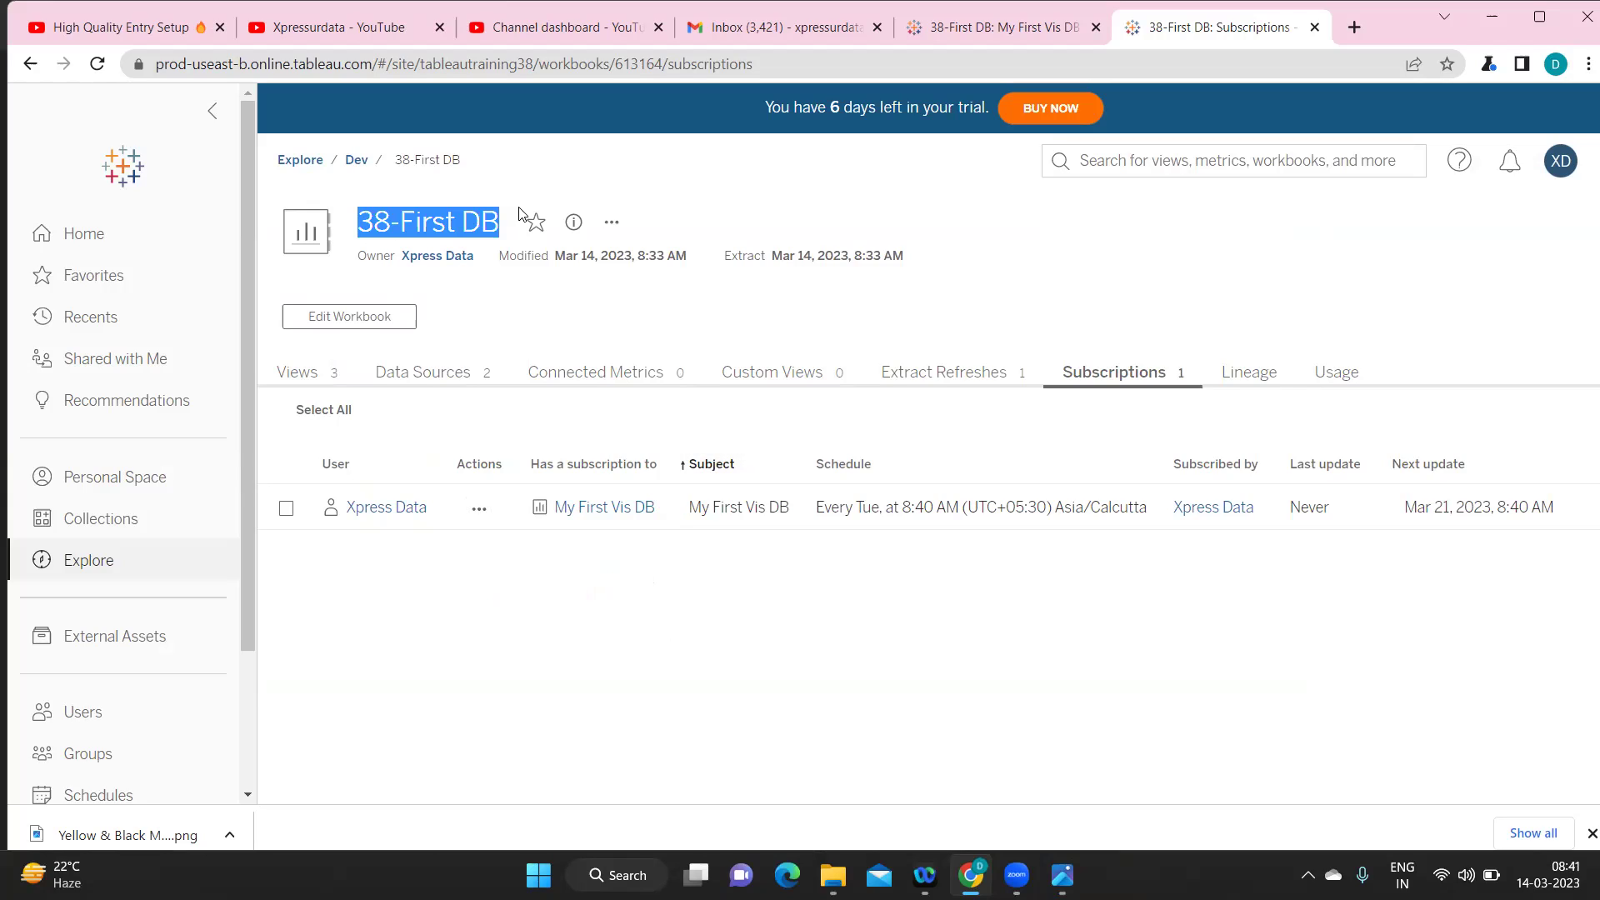
pyautogui.click(478, 510)
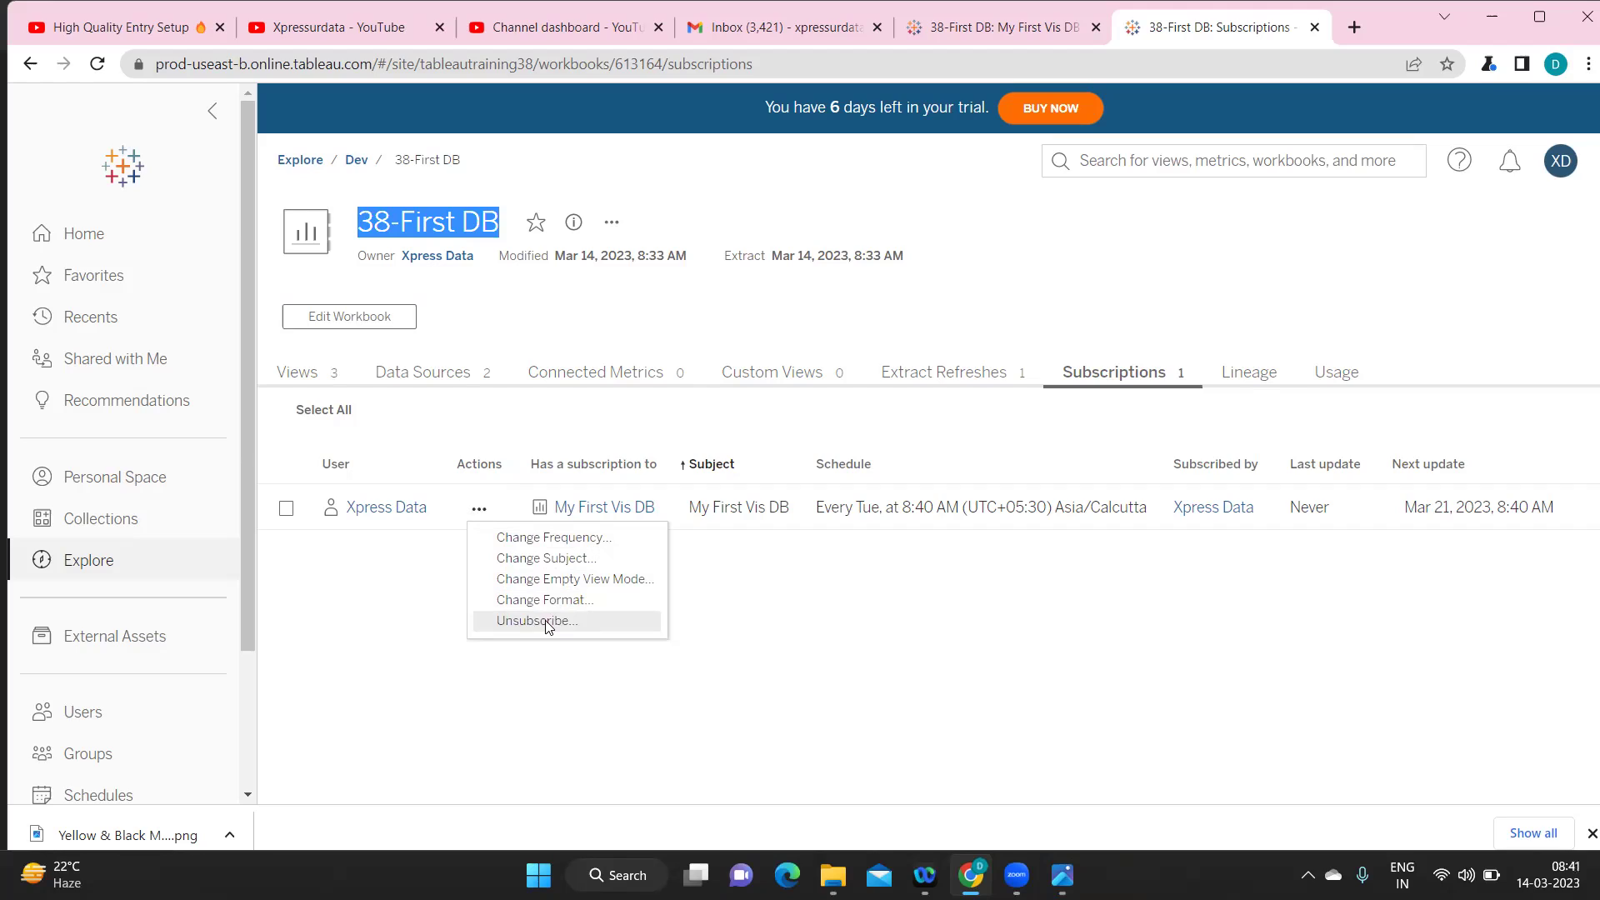
pyautogui.click(961, 563)
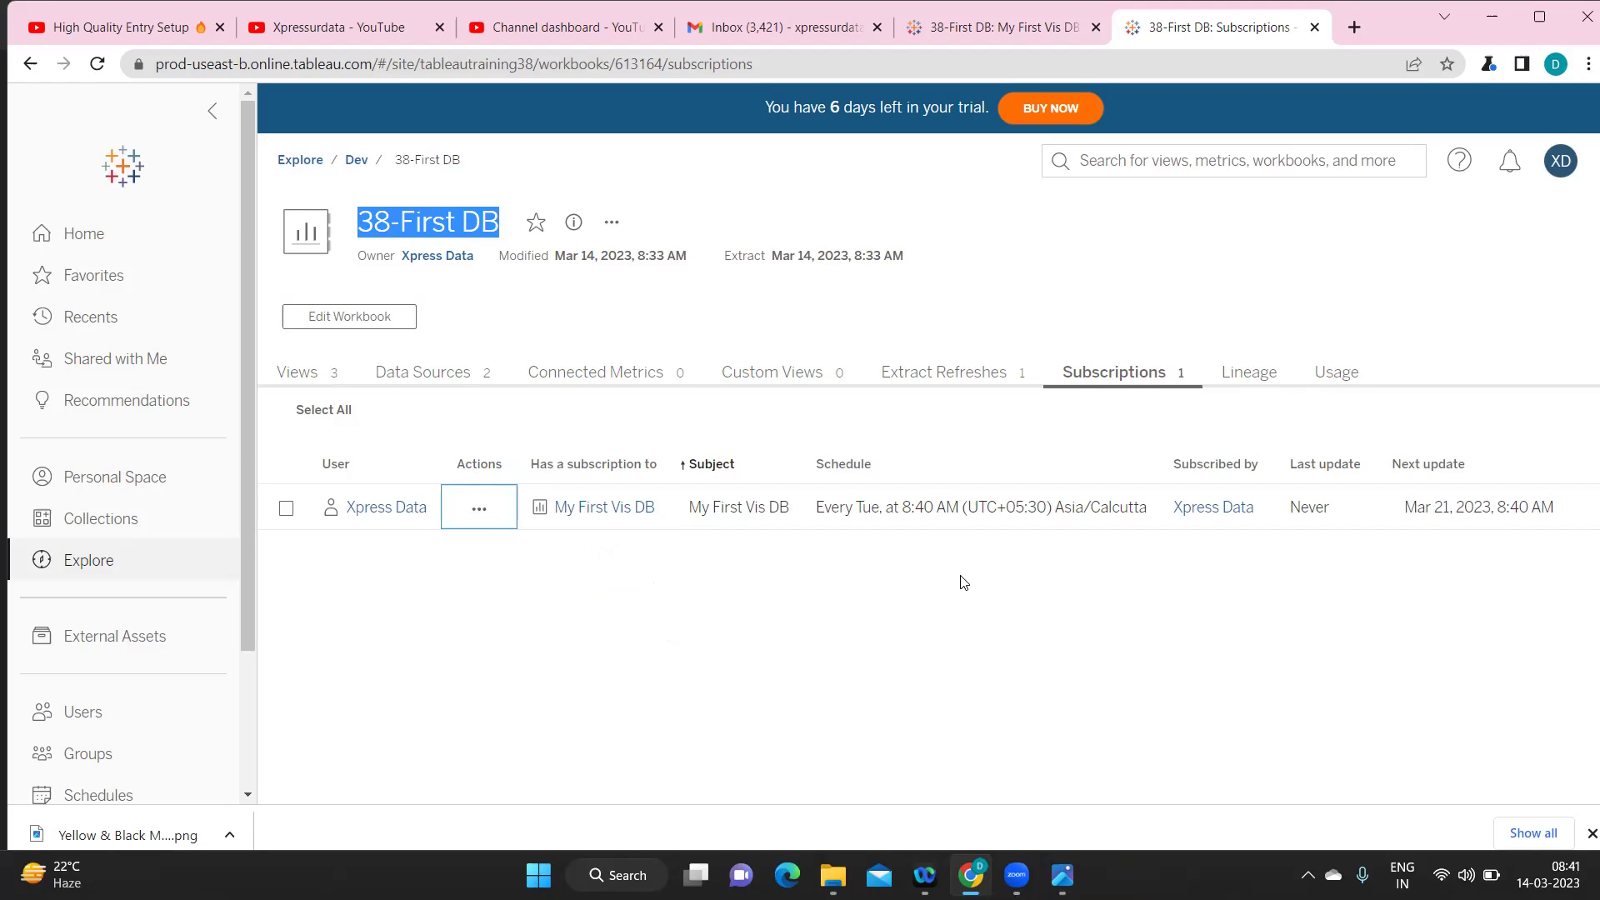
pyautogui.click(286, 508)
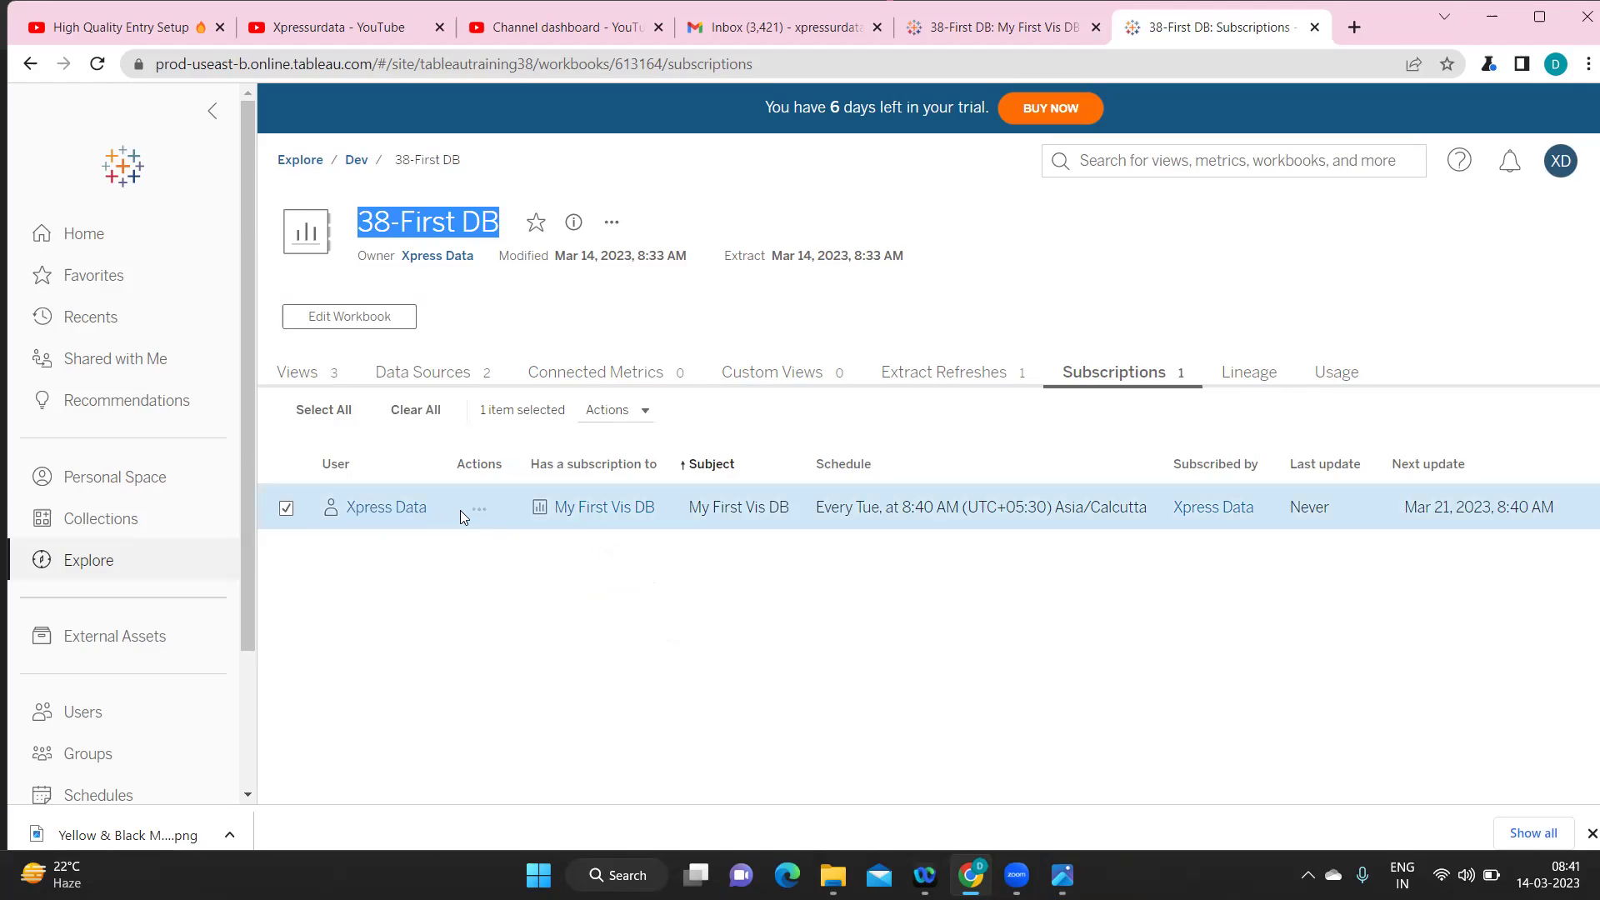
pyautogui.click(636, 416)
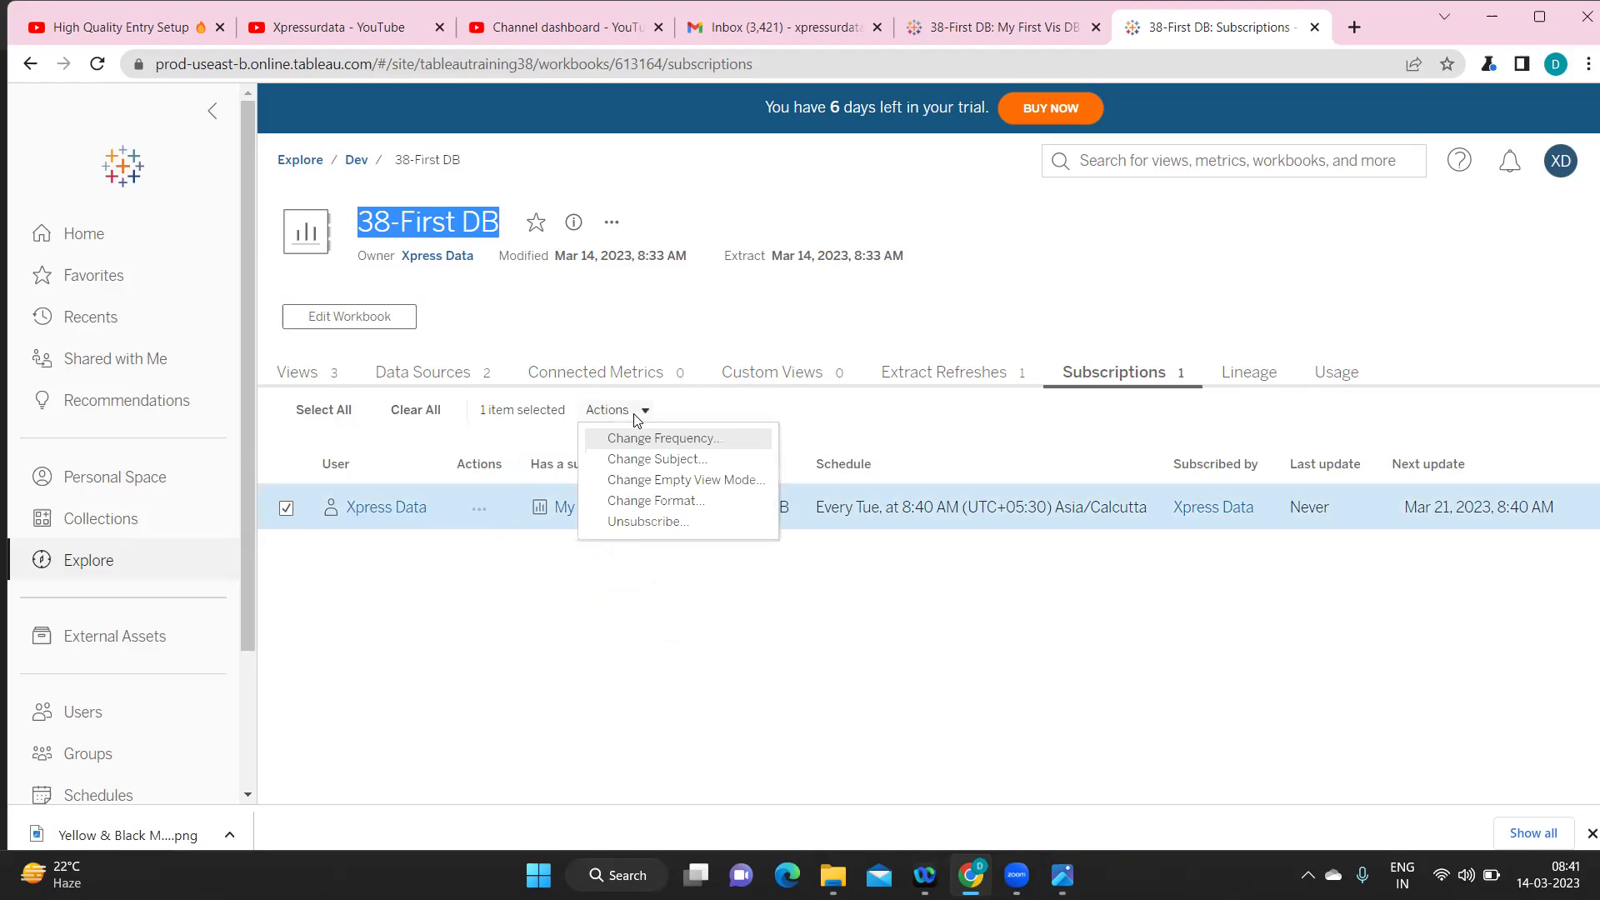
pyautogui.click(892, 646)
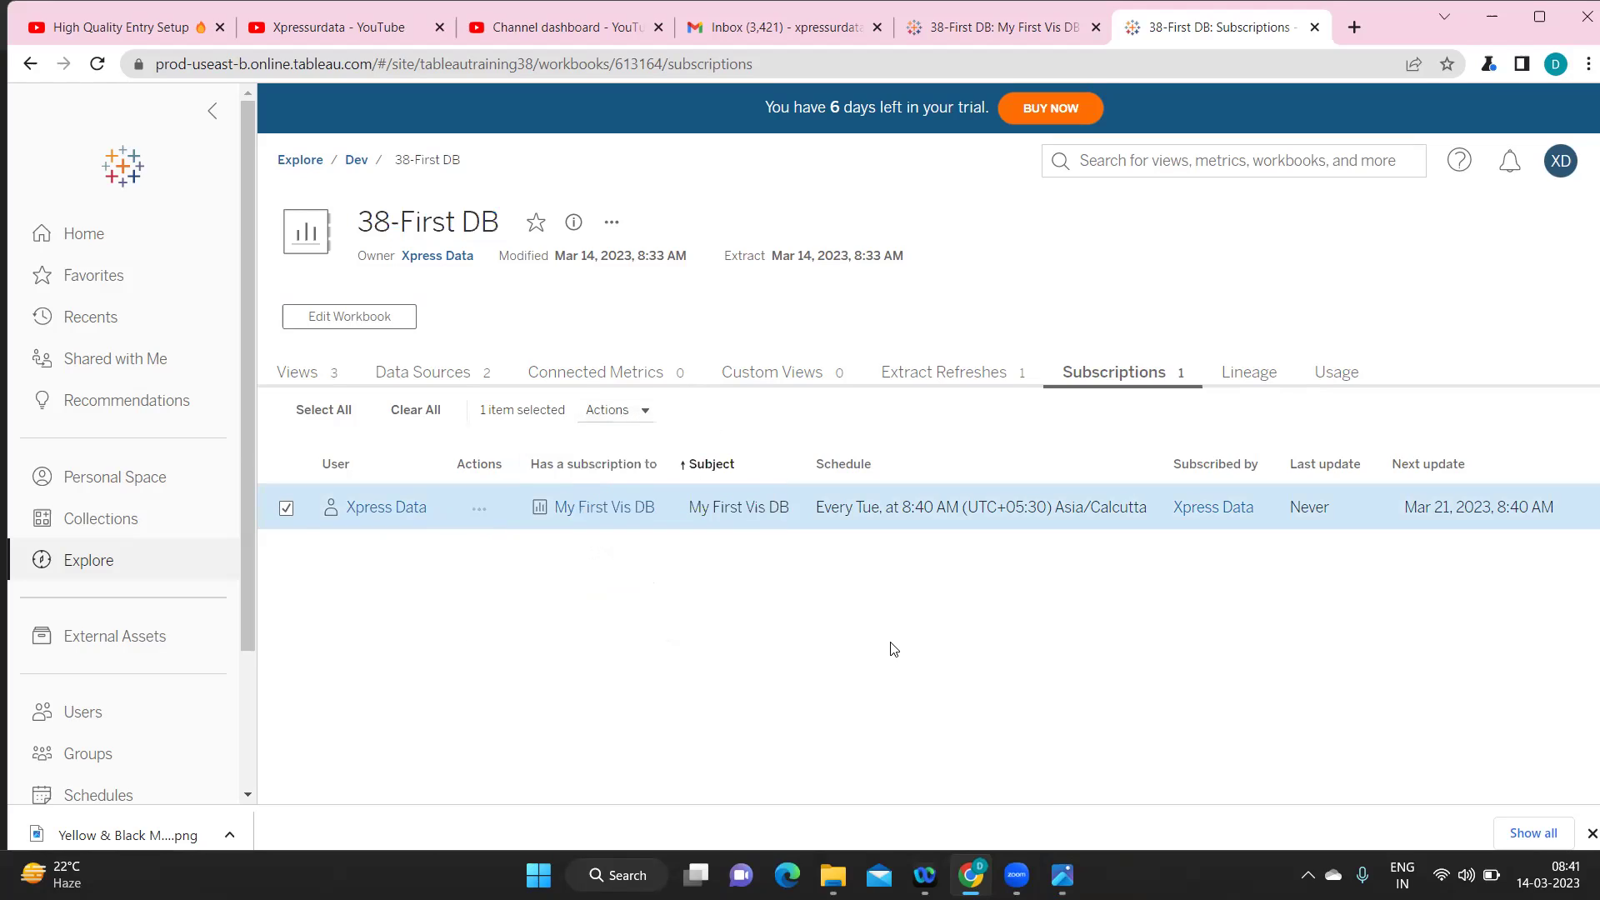
pyautogui.click(286, 508)
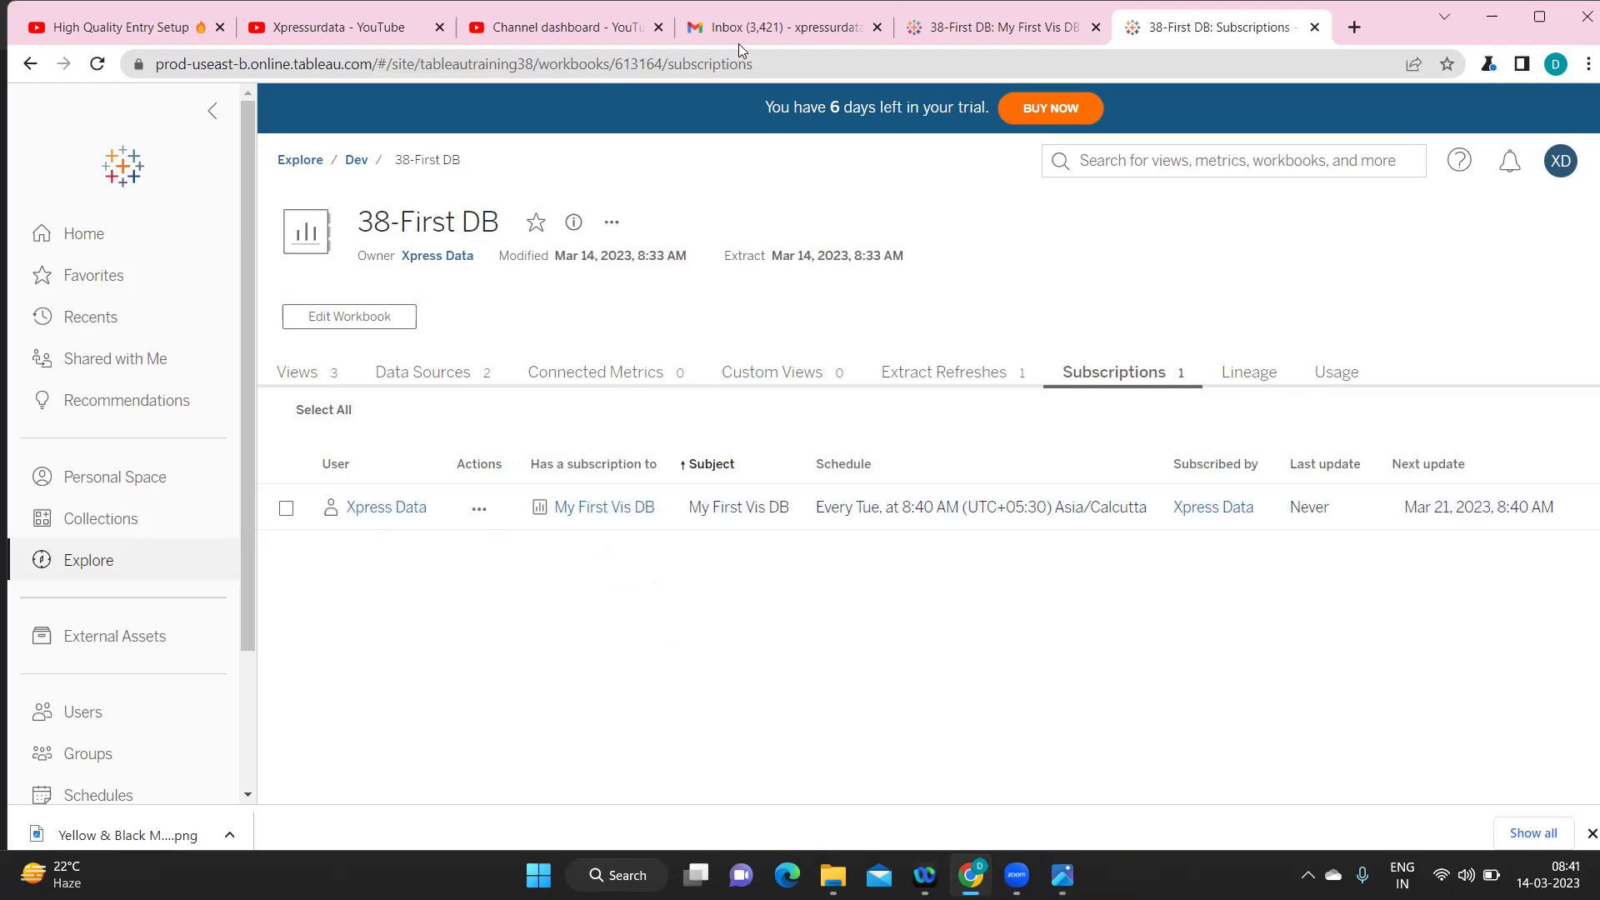
# - Switch to the Gmail inbox and reload it to check for the subscription email
pyautogui.click(778, 33)
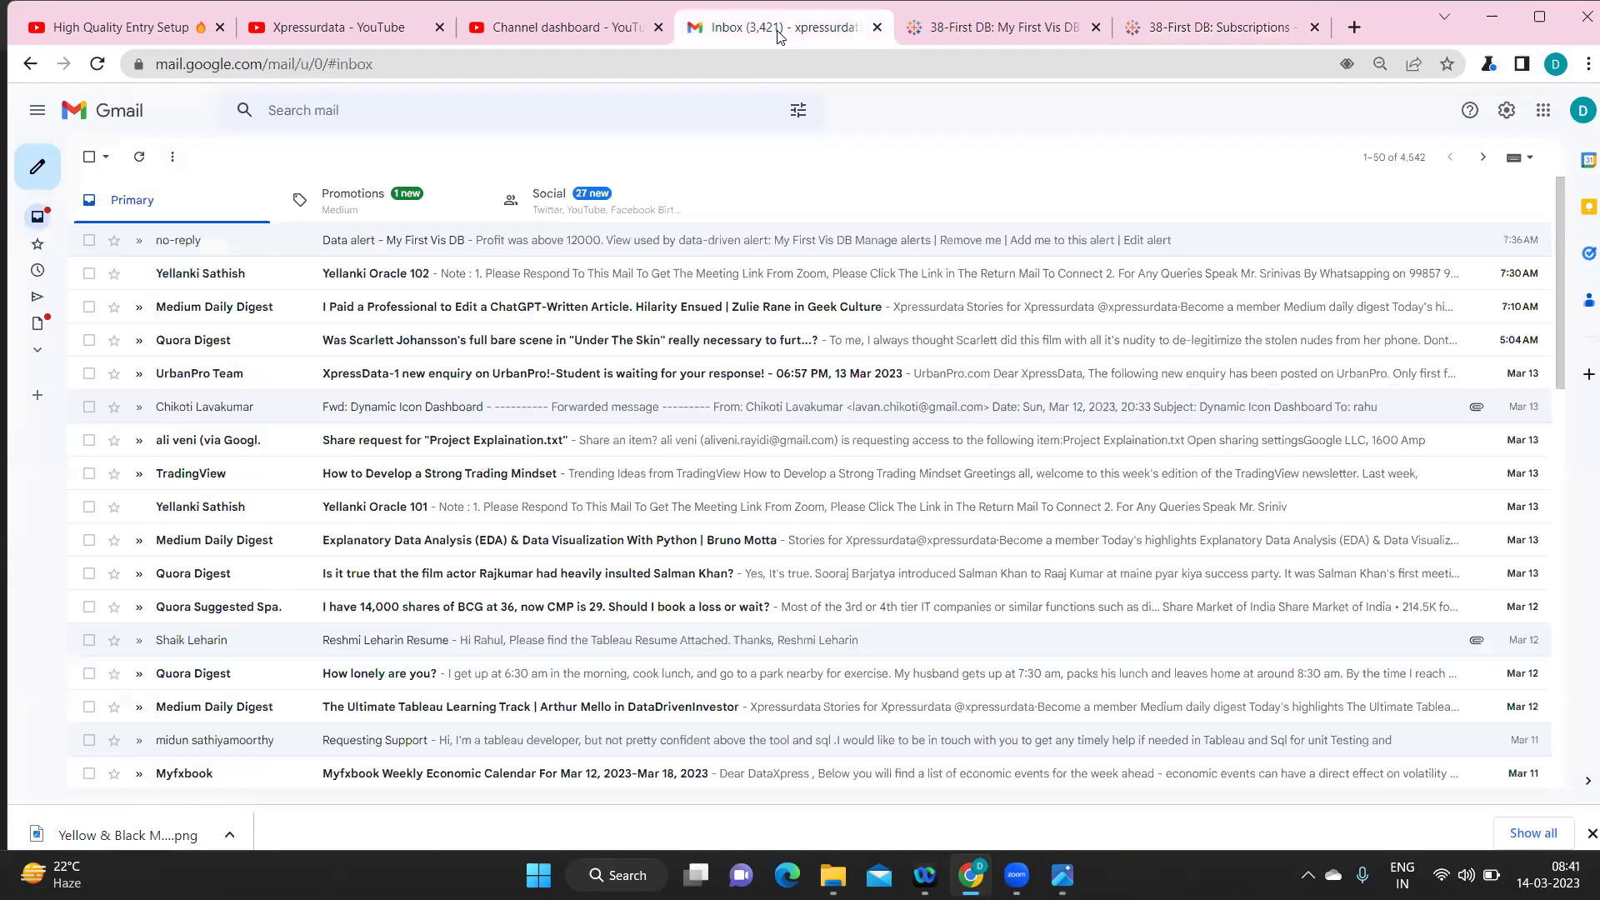
pyautogui.click(97, 65)
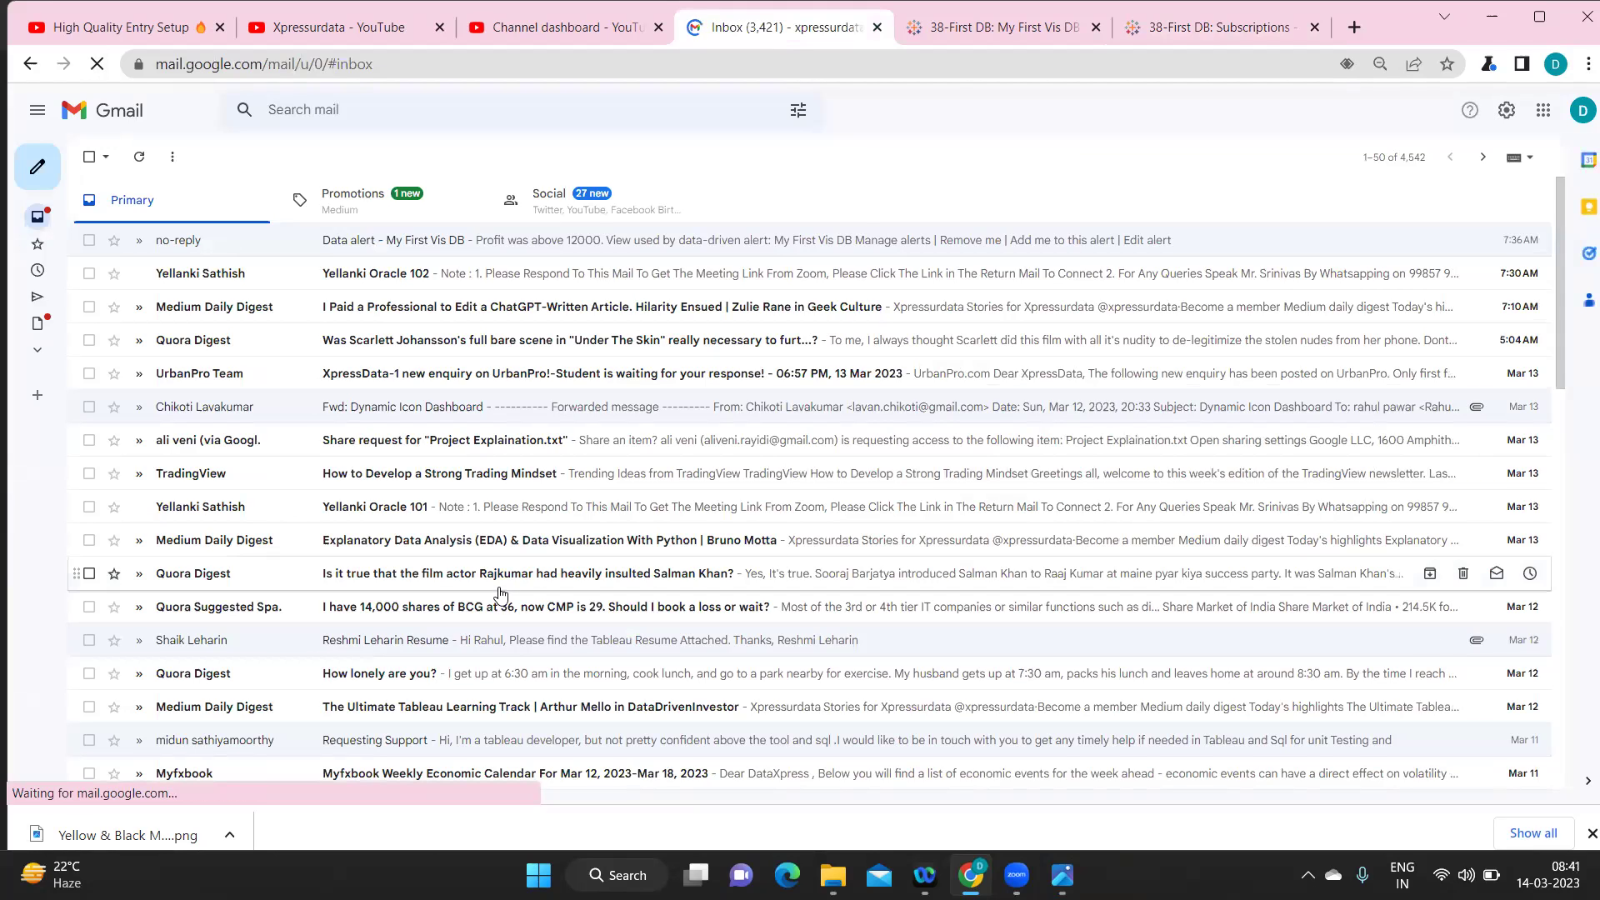
# - Return to the My First Vis DB view in Tableau Cloud, cancel the blank Subscribe dialog and select the chart's Profit axis
pyautogui.click(1010, 28)
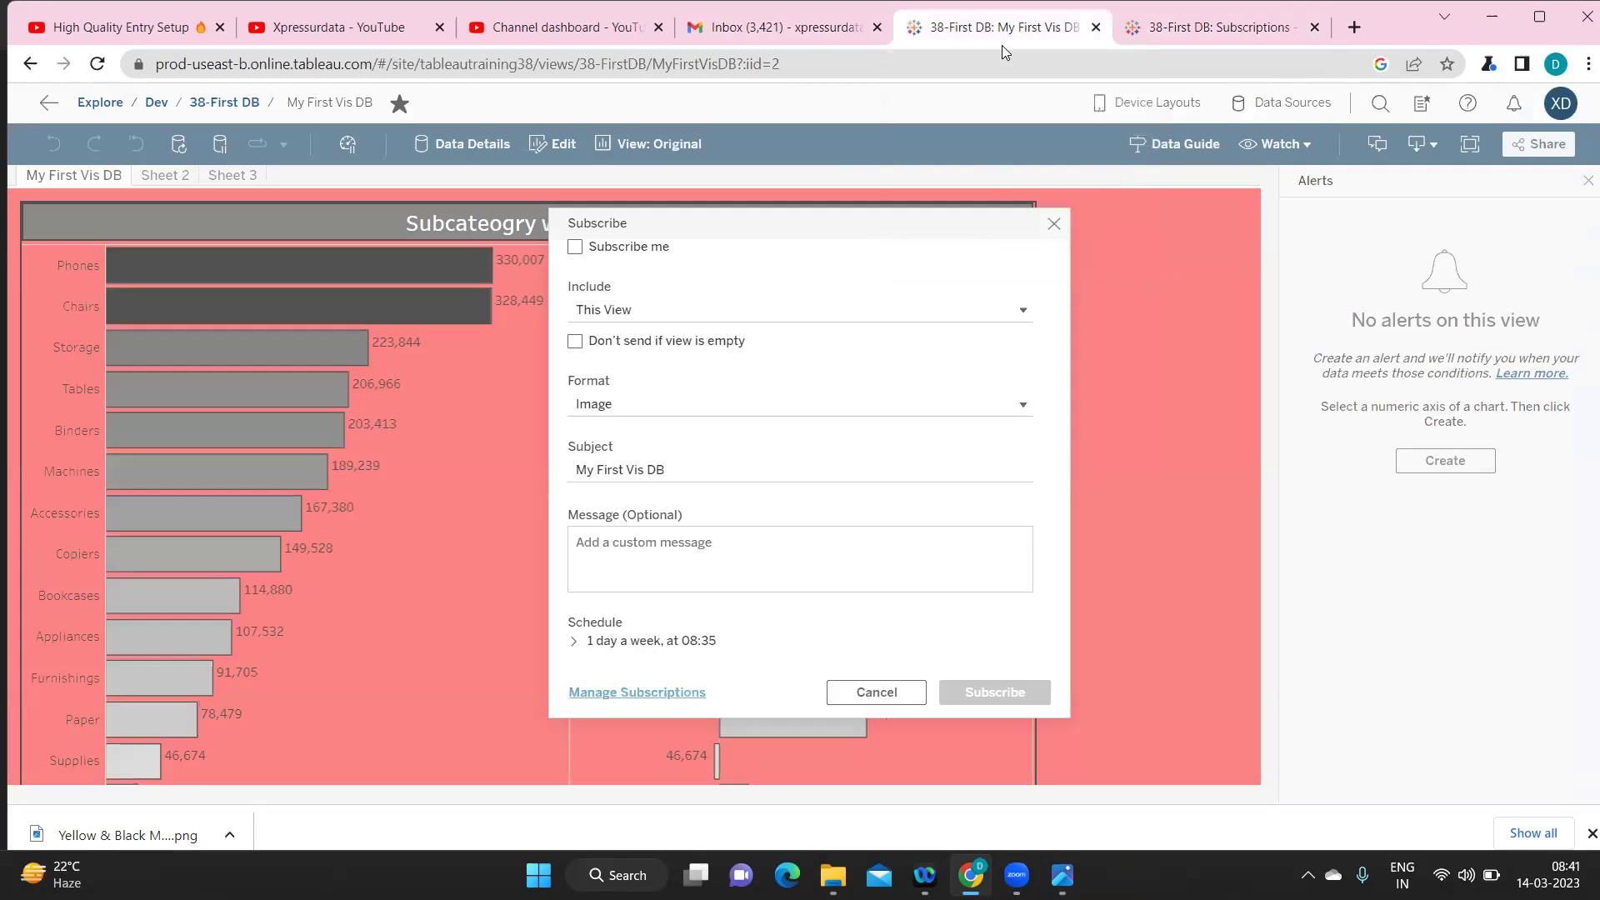
pyautogui.click(860, 698)
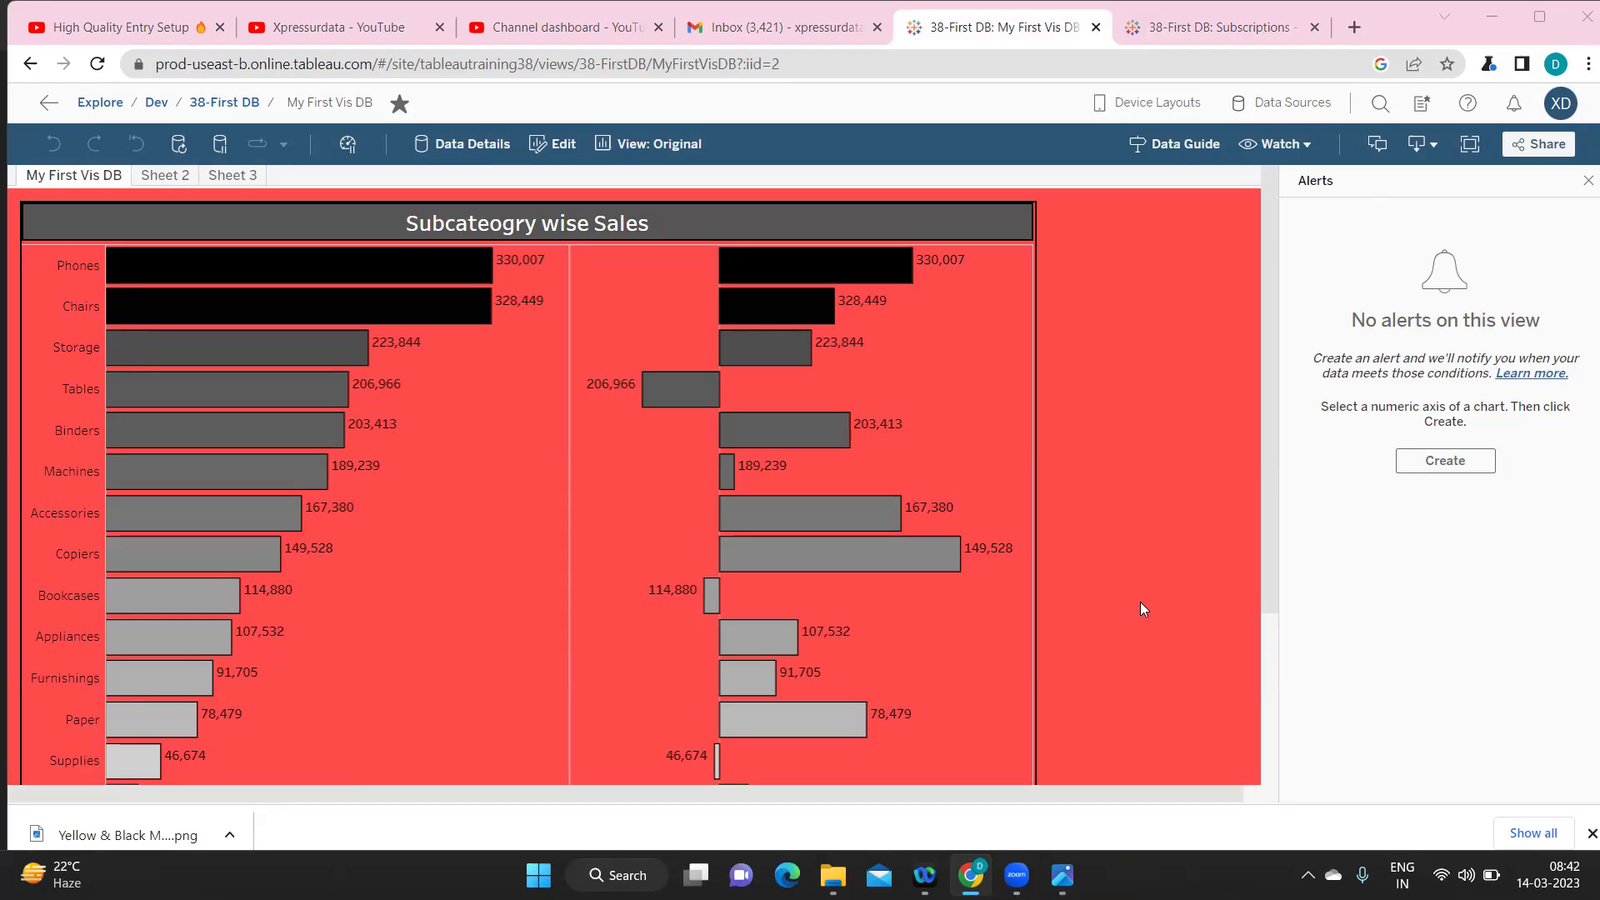
pyautogui.scroll(-3, 1140, 603)
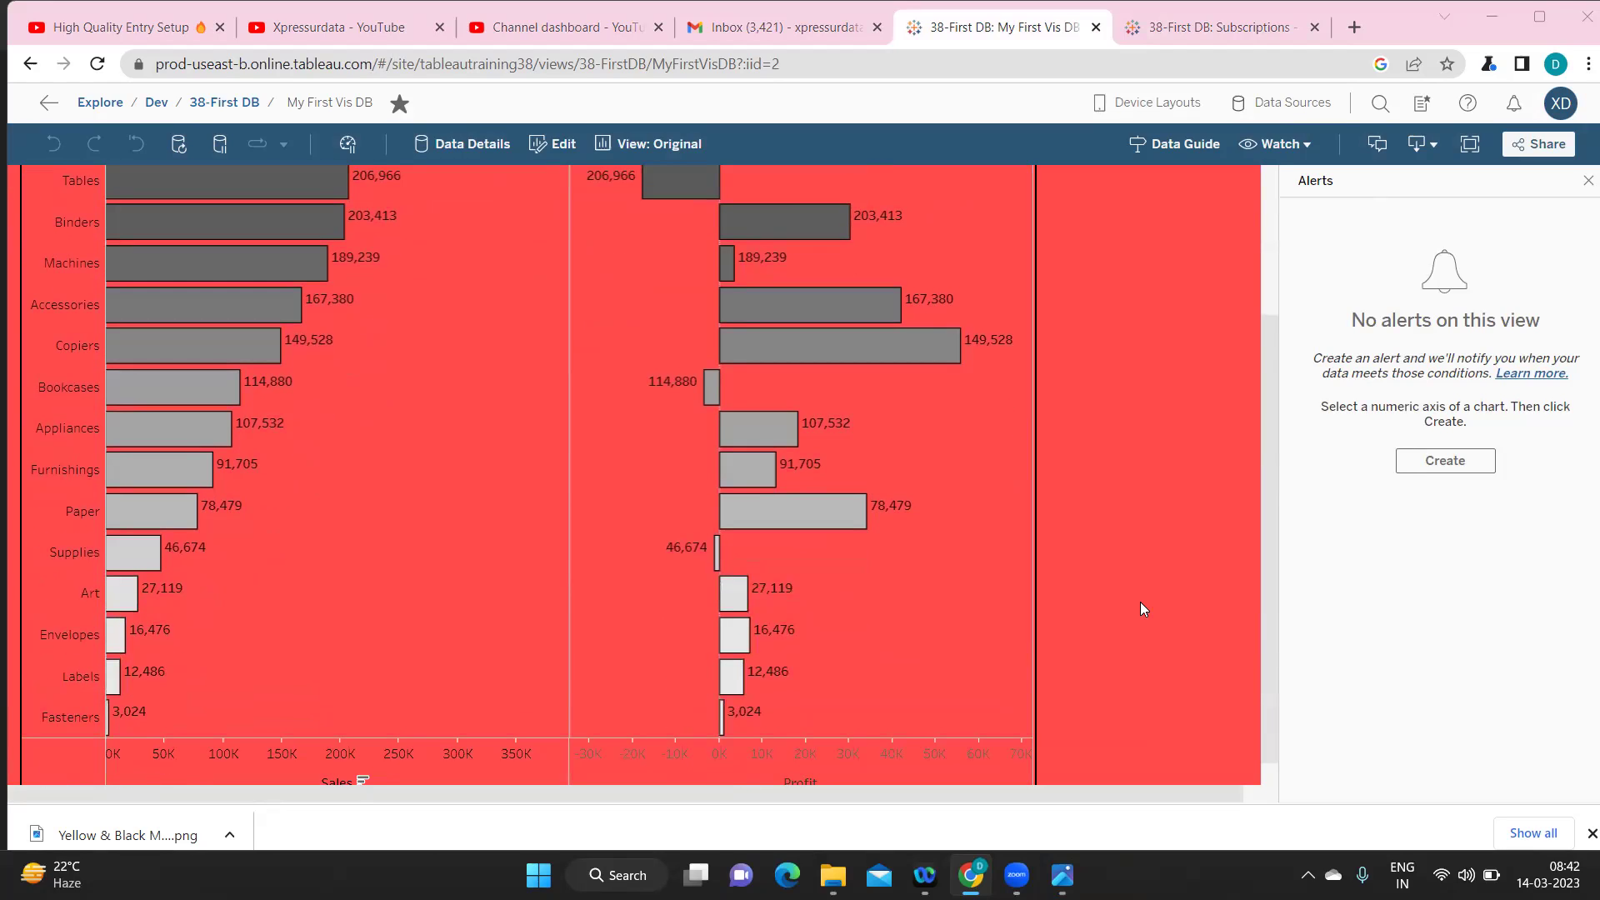
pyautogui.scroll(-1, 1140, 602)
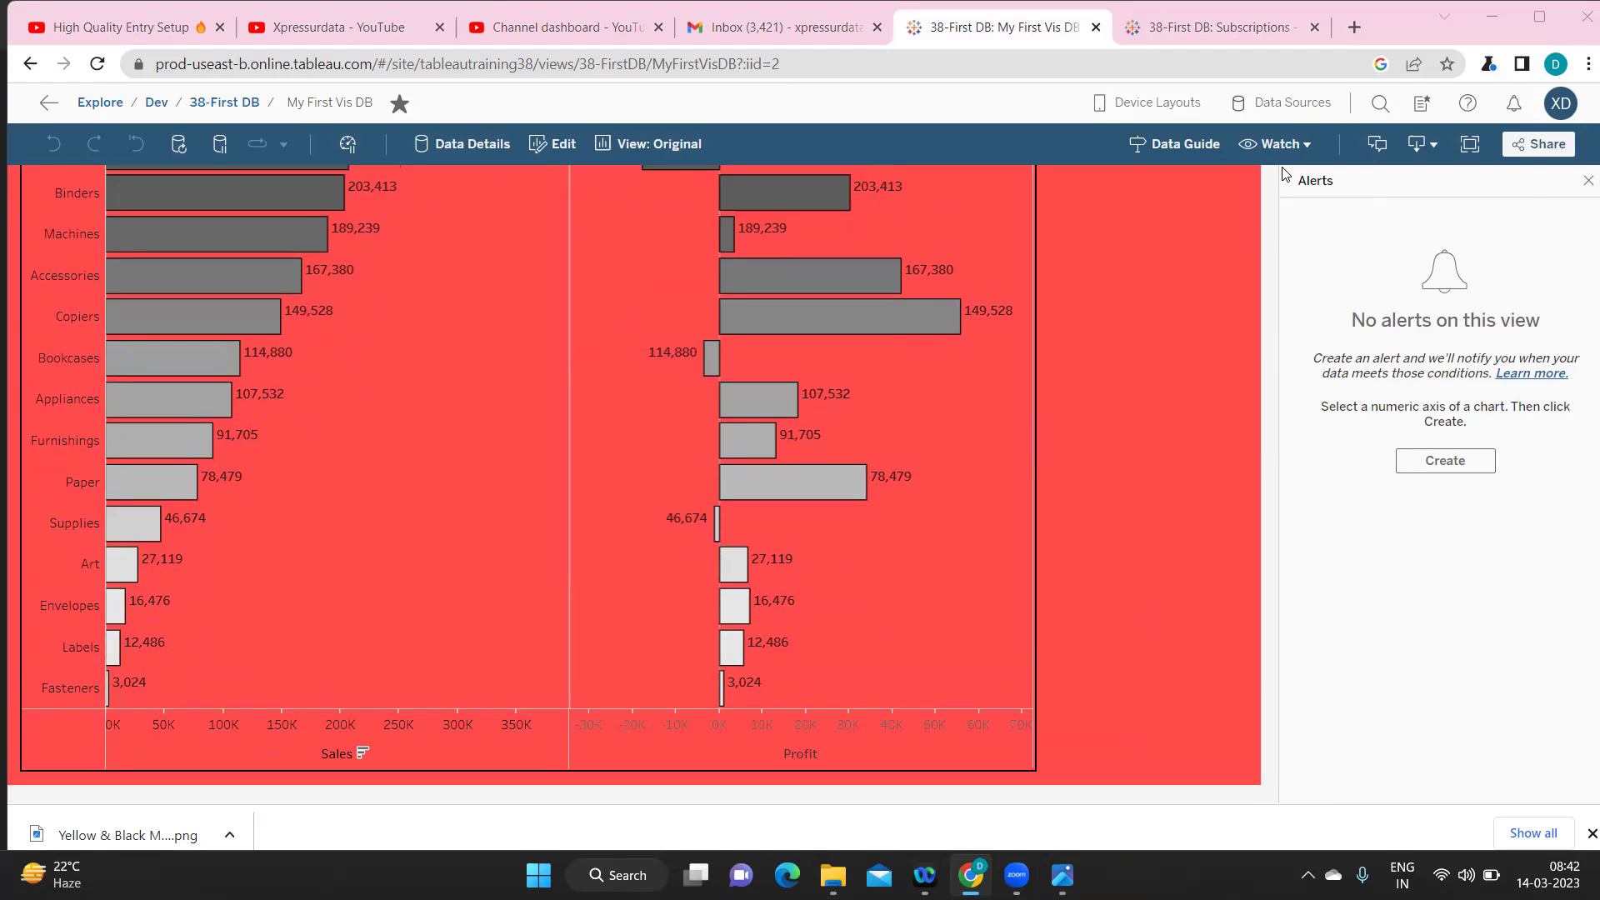
pyautogui.click(1273, 143)
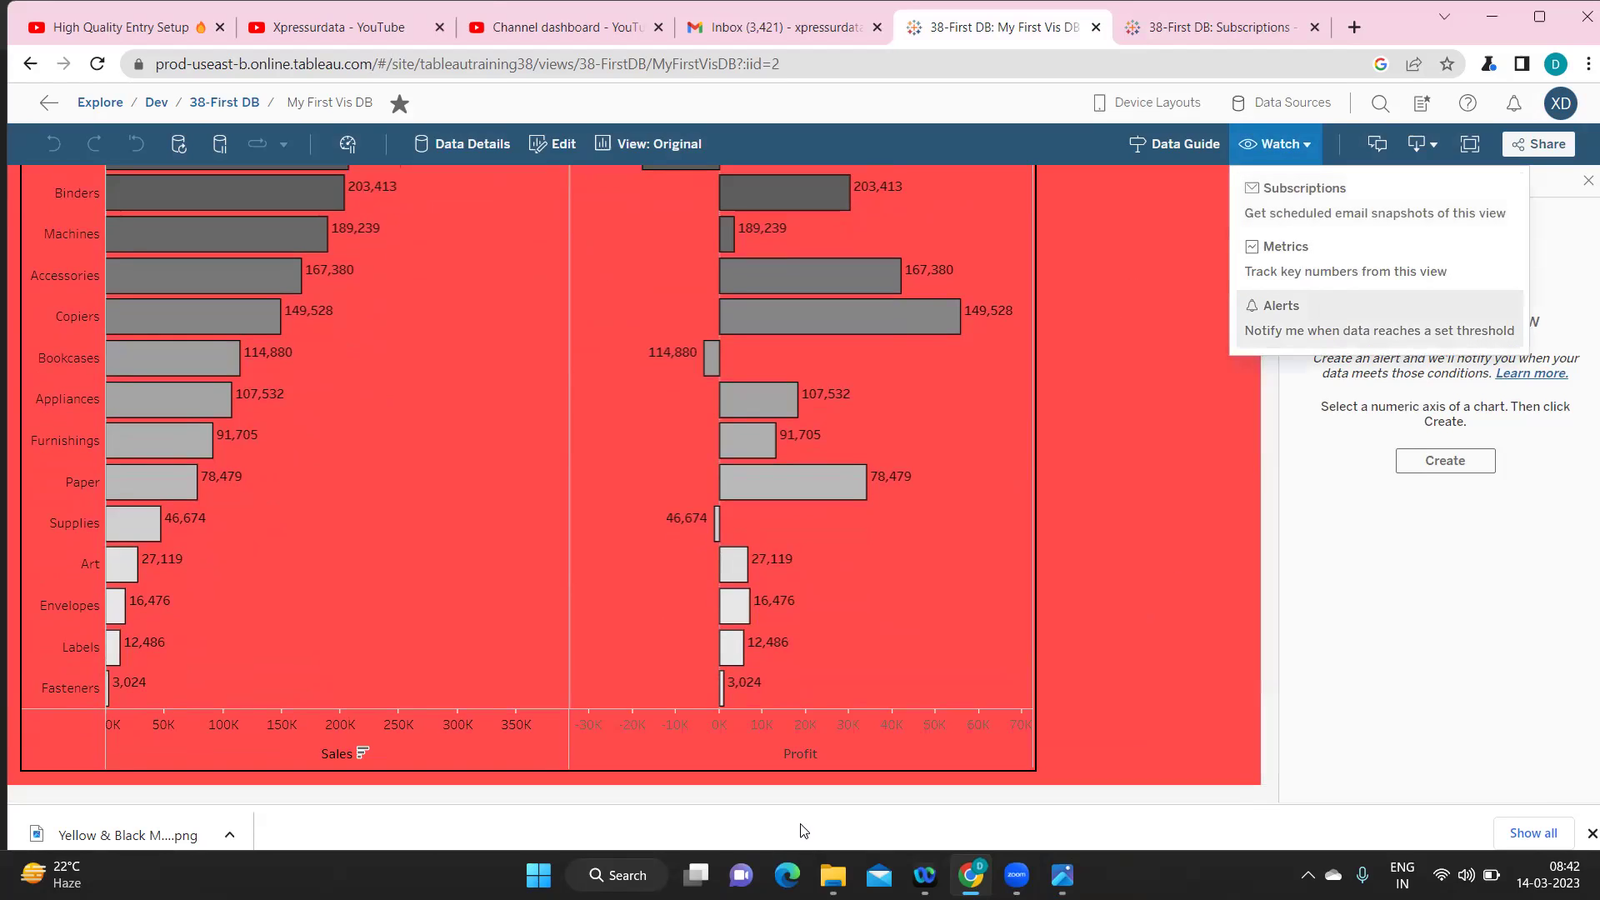
pyautogui.click(841, 750)
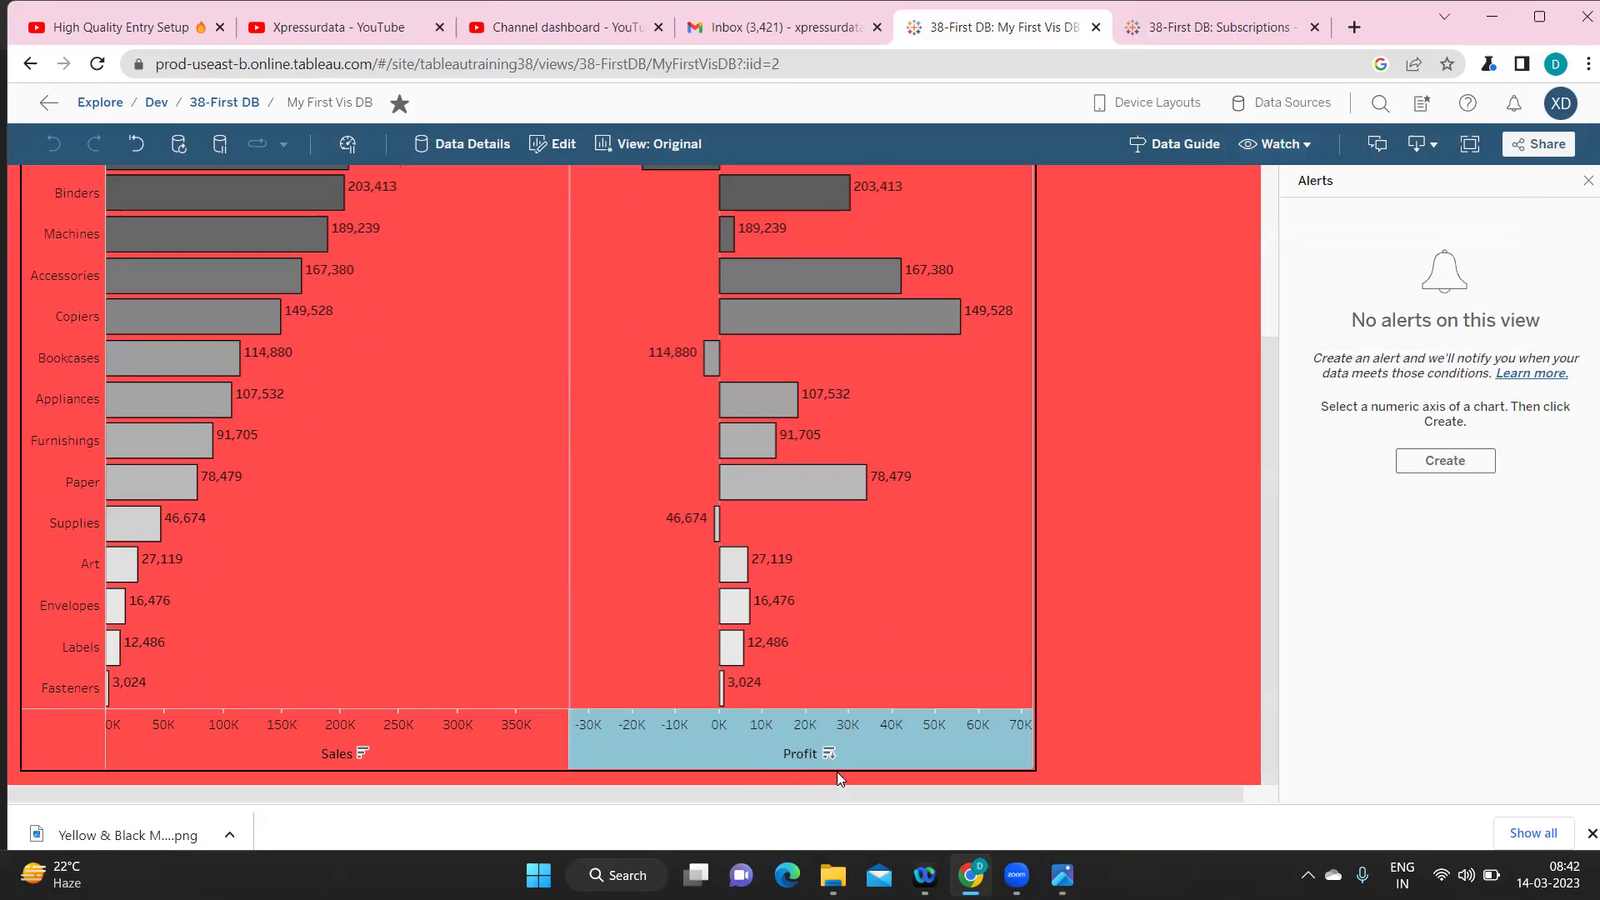
# - Start a new data alert for the selected Profit axis and set its threshold to 12000
pyautogui.click(1274, 148)
pyautogui.click(1293, 314)
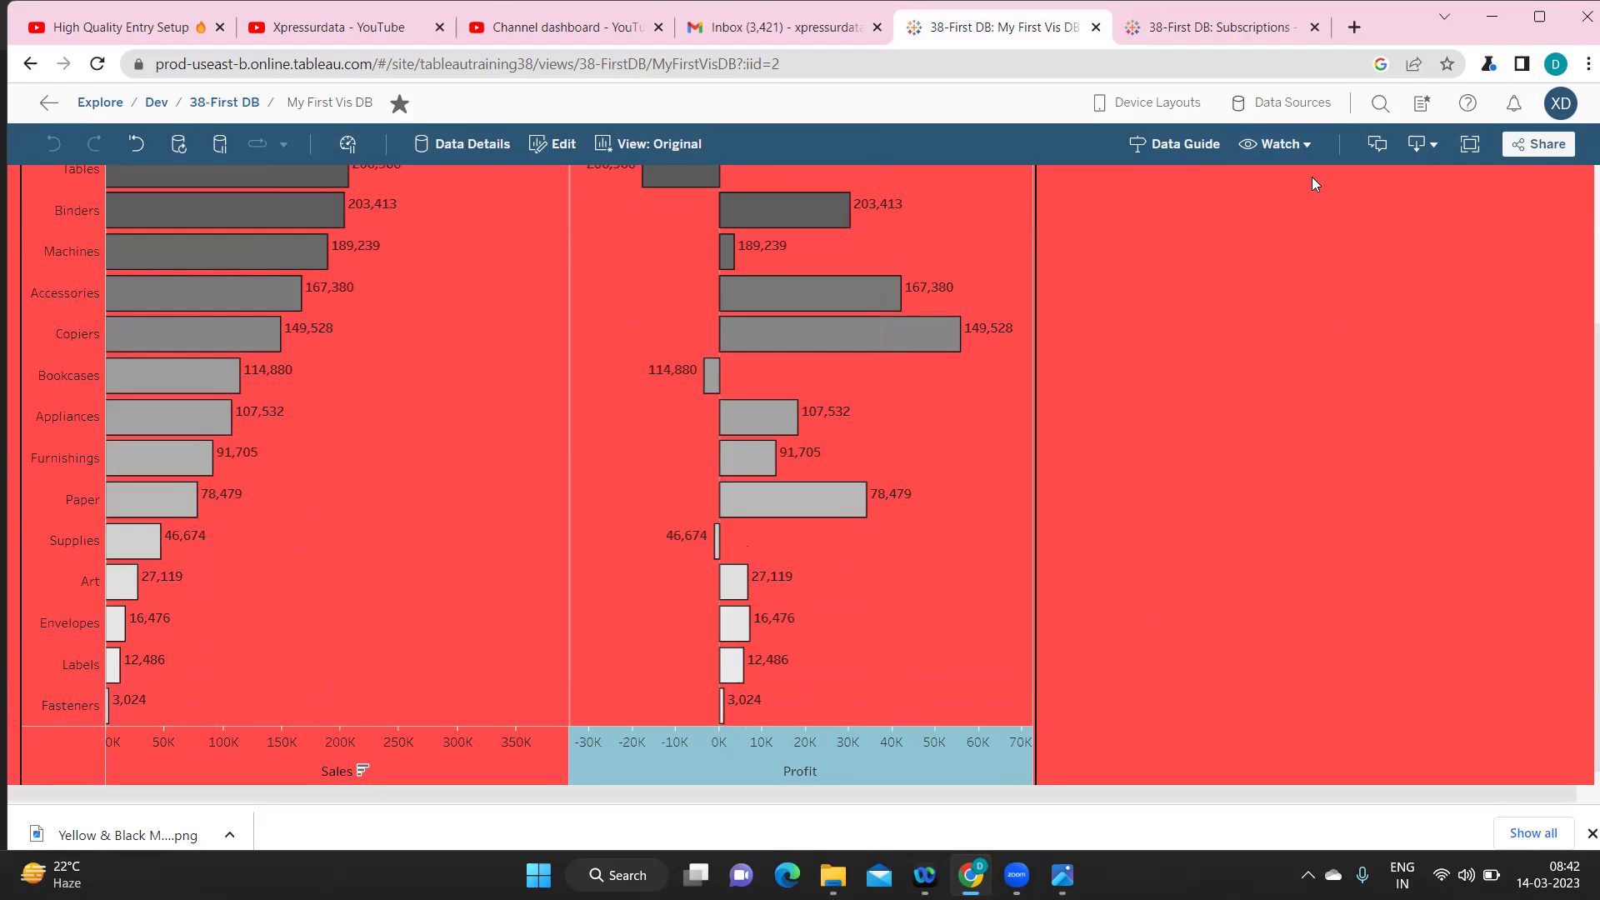
pyautogui.click(1279, 147)
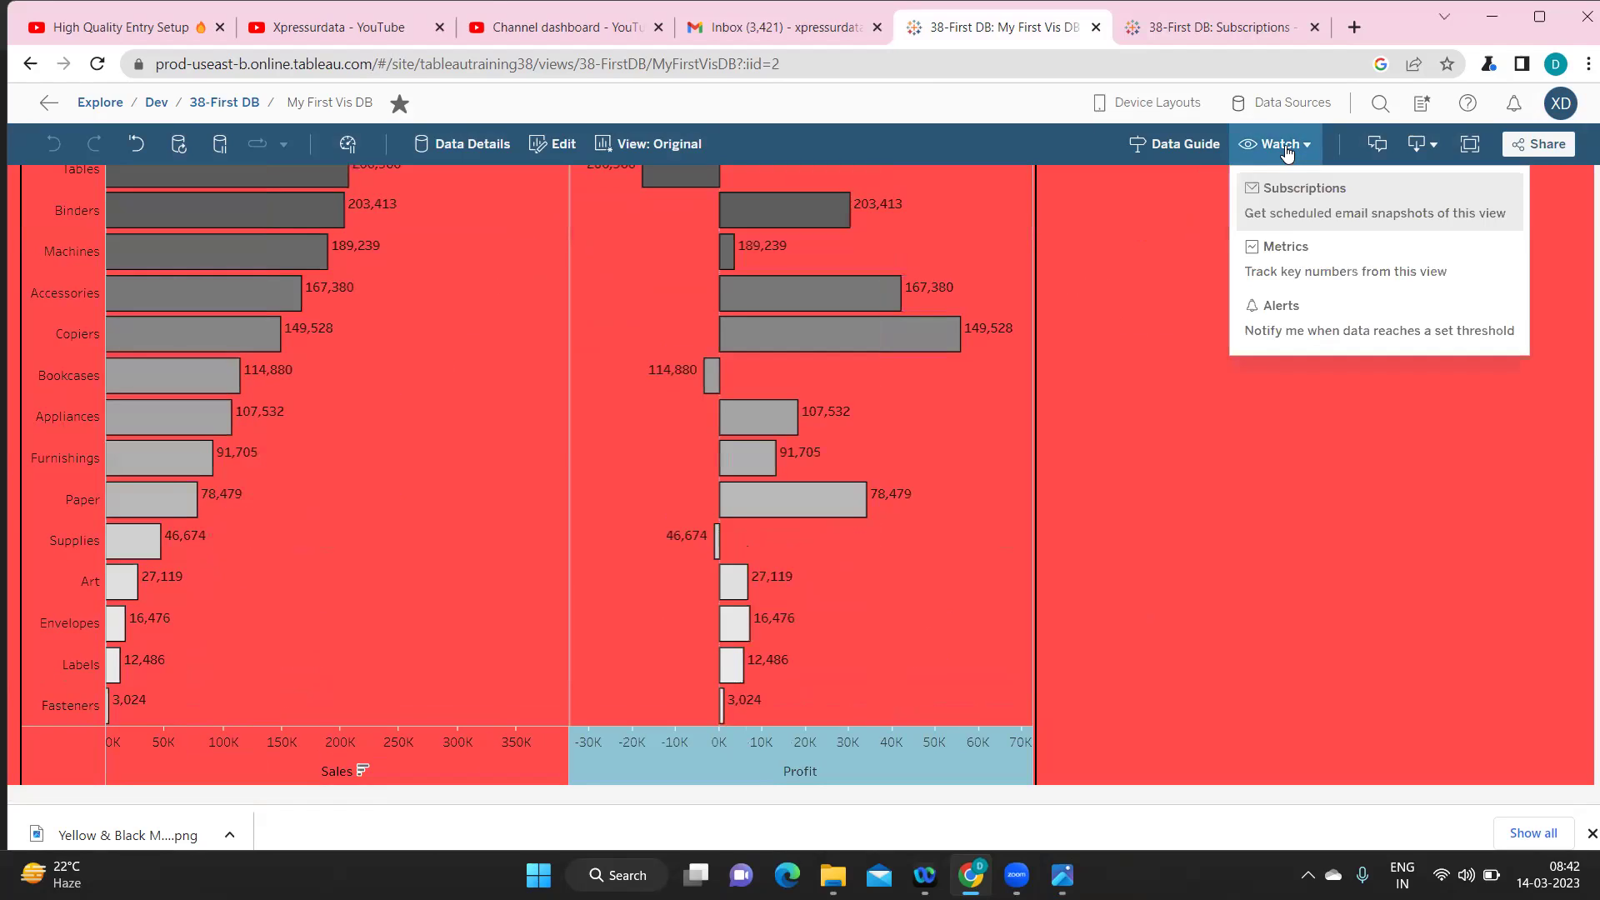
pyautogui.click(1319, 325)
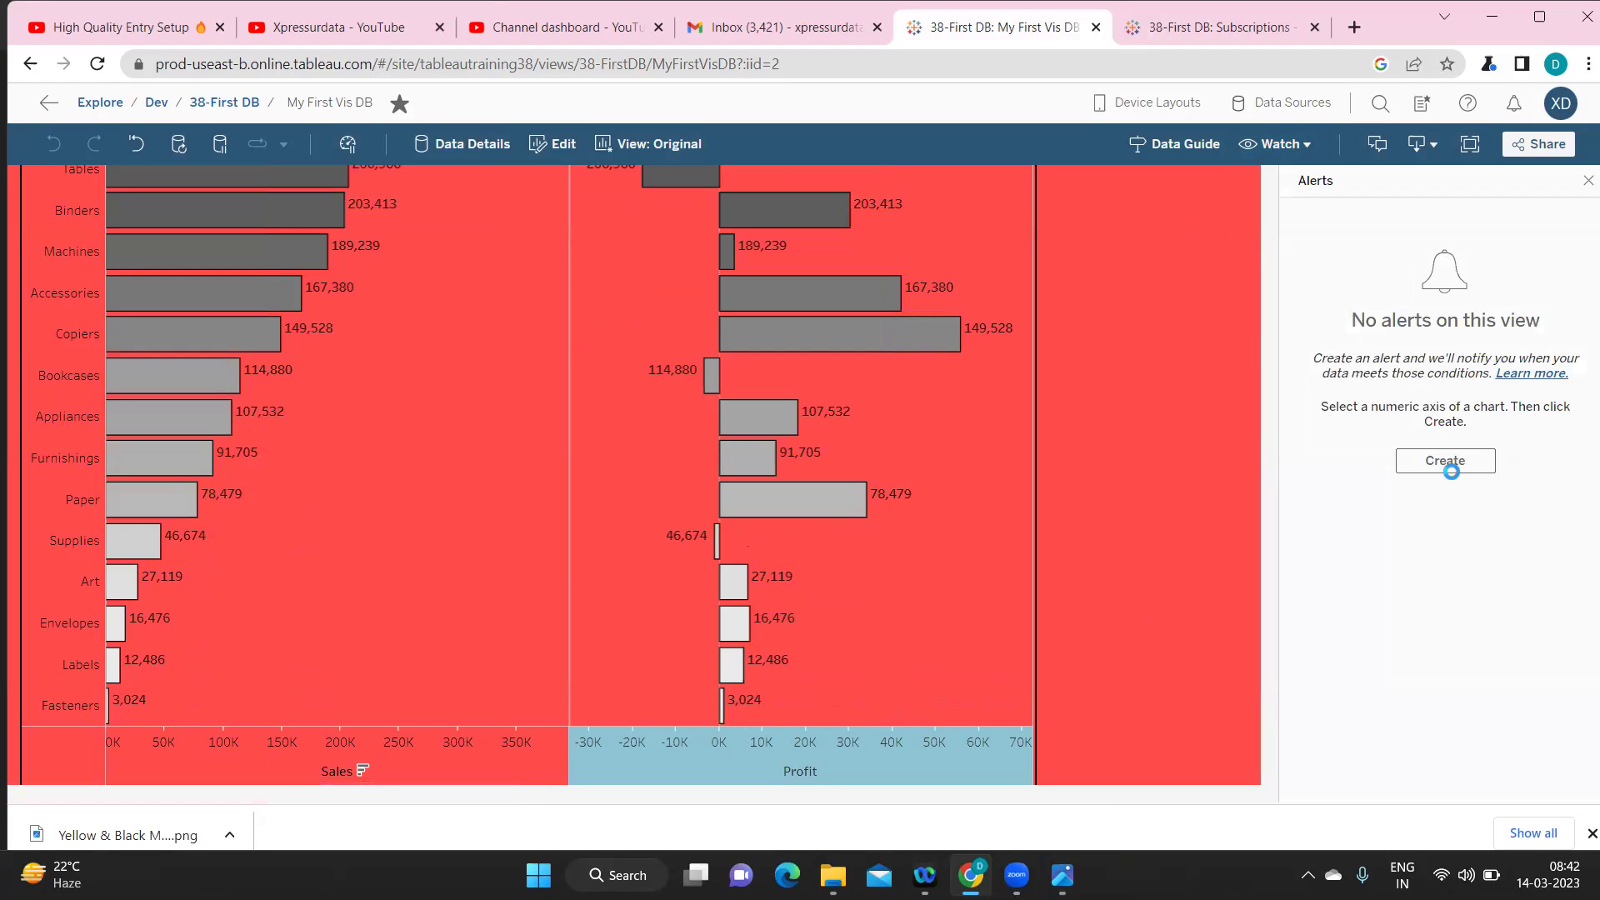
pyautogui.click(1428, 469)
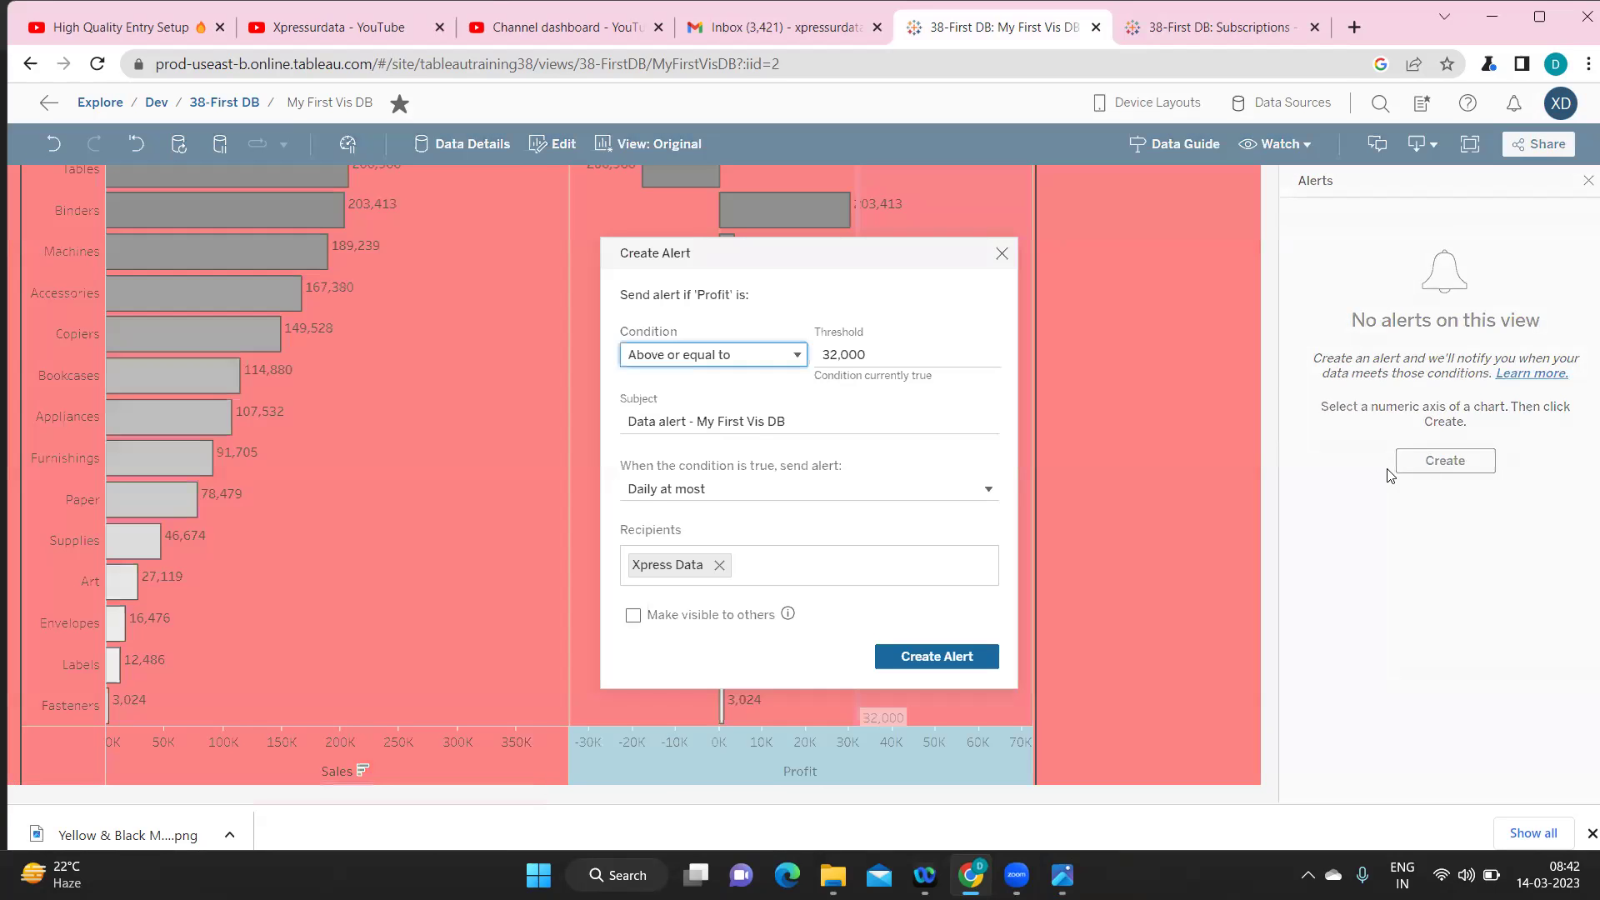
pyautogui.moveTo(742, 259); pyautogui.dragTo(992, 246)
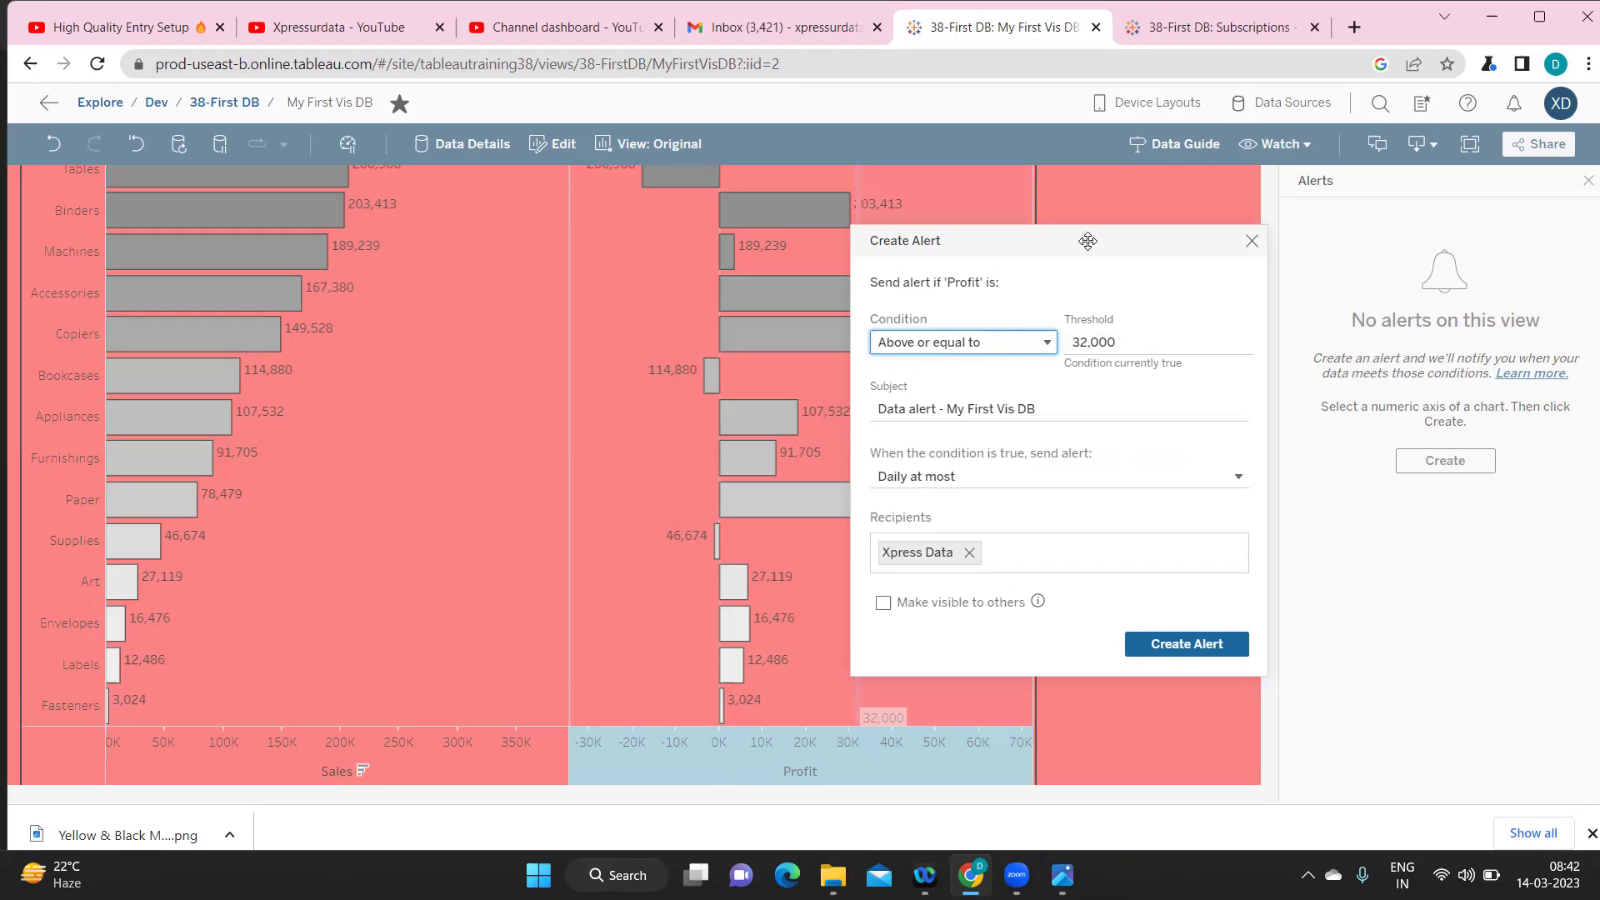
pyautogui.moveTo(1087, 240); pyautogui.dragTo(1207, 240)
pyautogui.click(1224, 342)
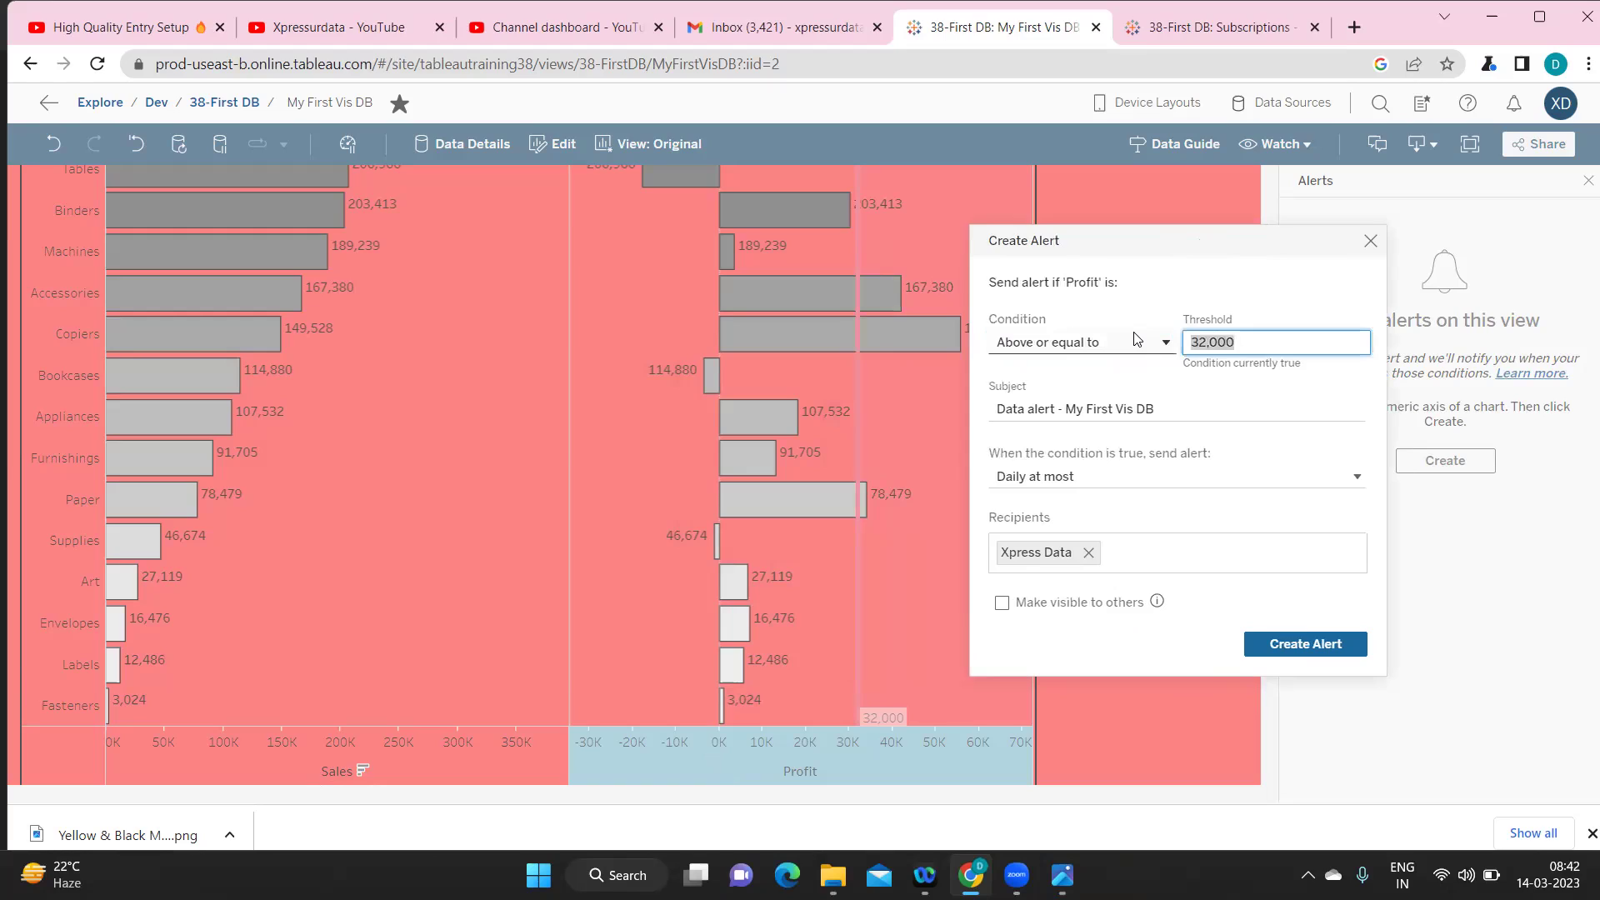
pyautogui.write('12000')
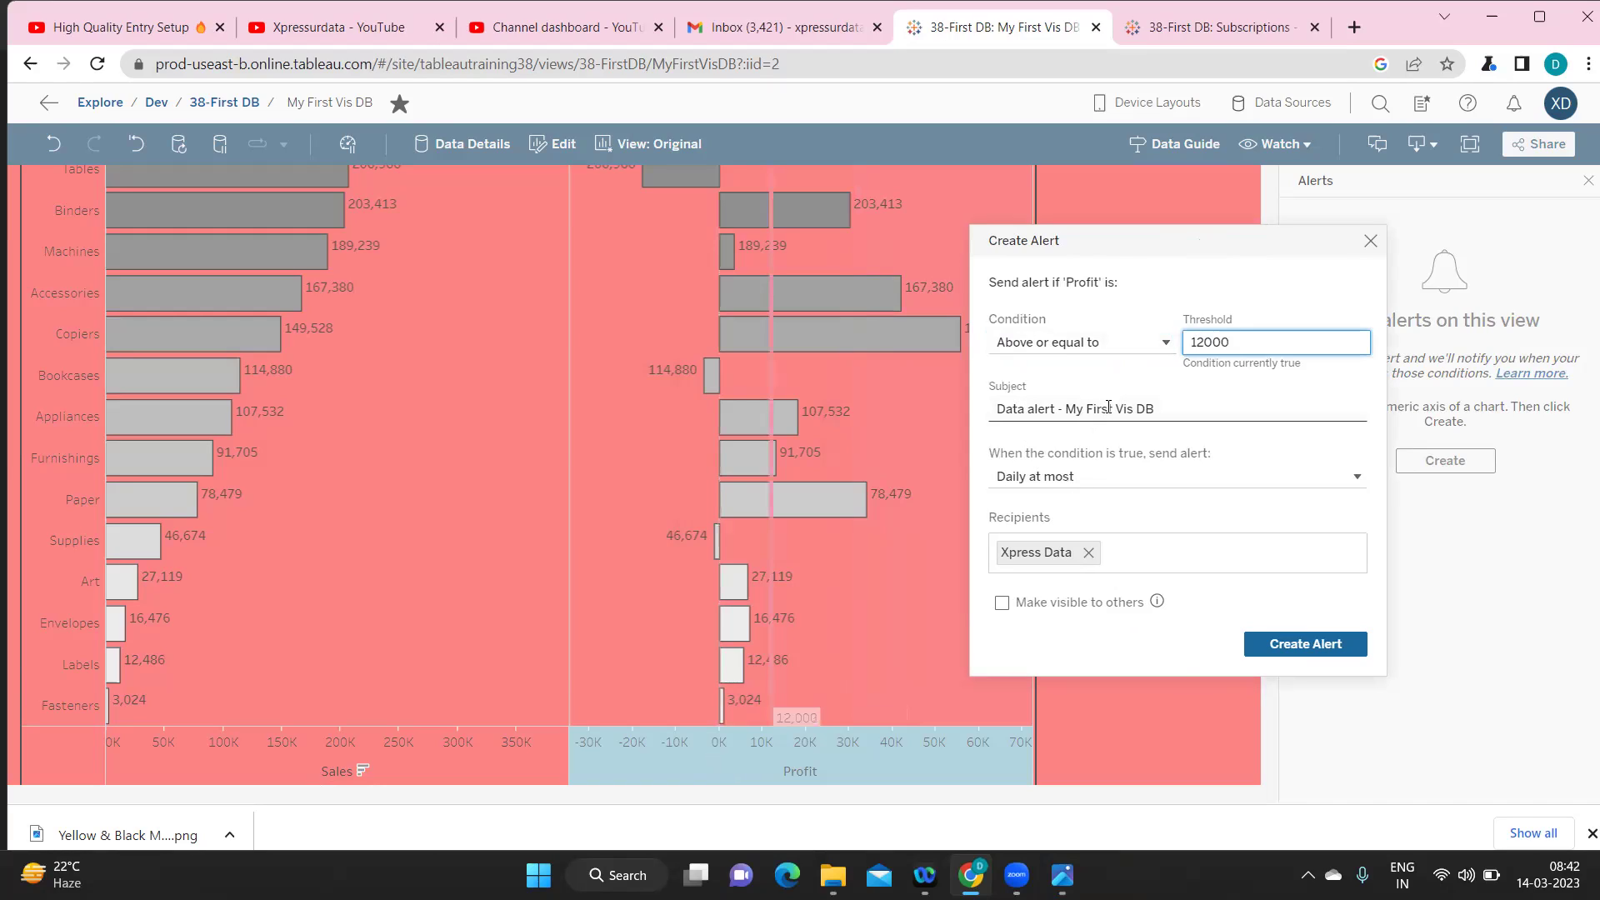
# - Extend the alert's subject to "Data alert - My First Vis DB- Profit Crossing Threshold Limit" and create the alert
pyautogui.click(1191, 409)
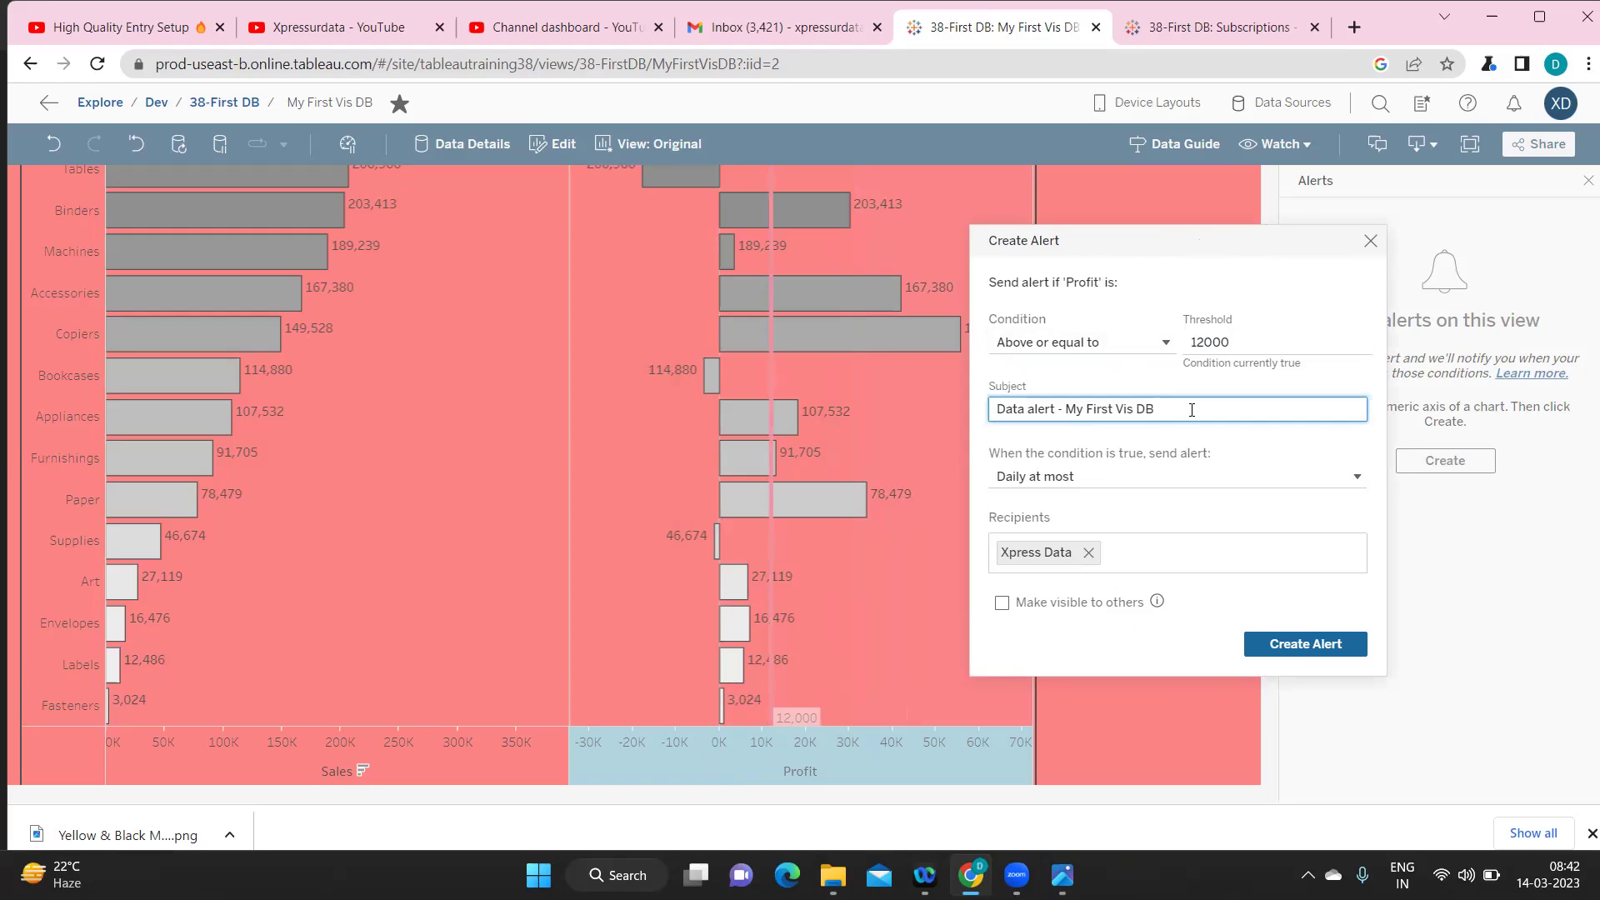
pyautogui.write('- Profit  Crossing Threshold LImit')
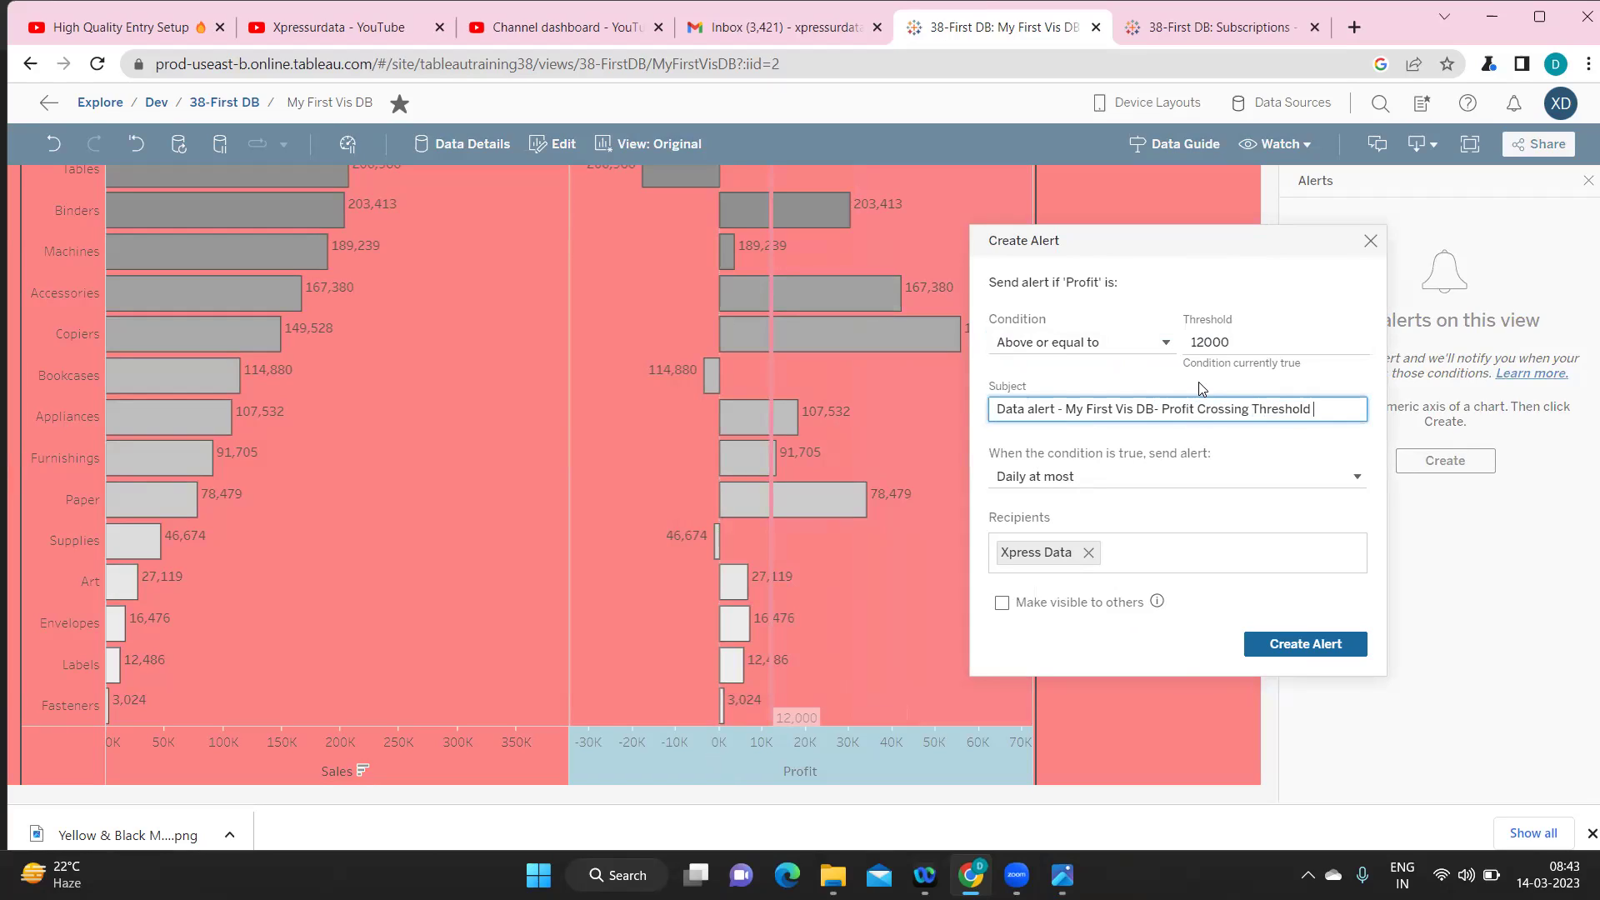
pyautogui.press('BackSpace')
pyautogui.press('BackSpace')
pyautogui.press('BackSpace')
pyautogui.press('BackSpace')
pyautogui.write('imit')
pyautogui.moveTo(997, 411); pyautogui.dragTo(1356, 414)
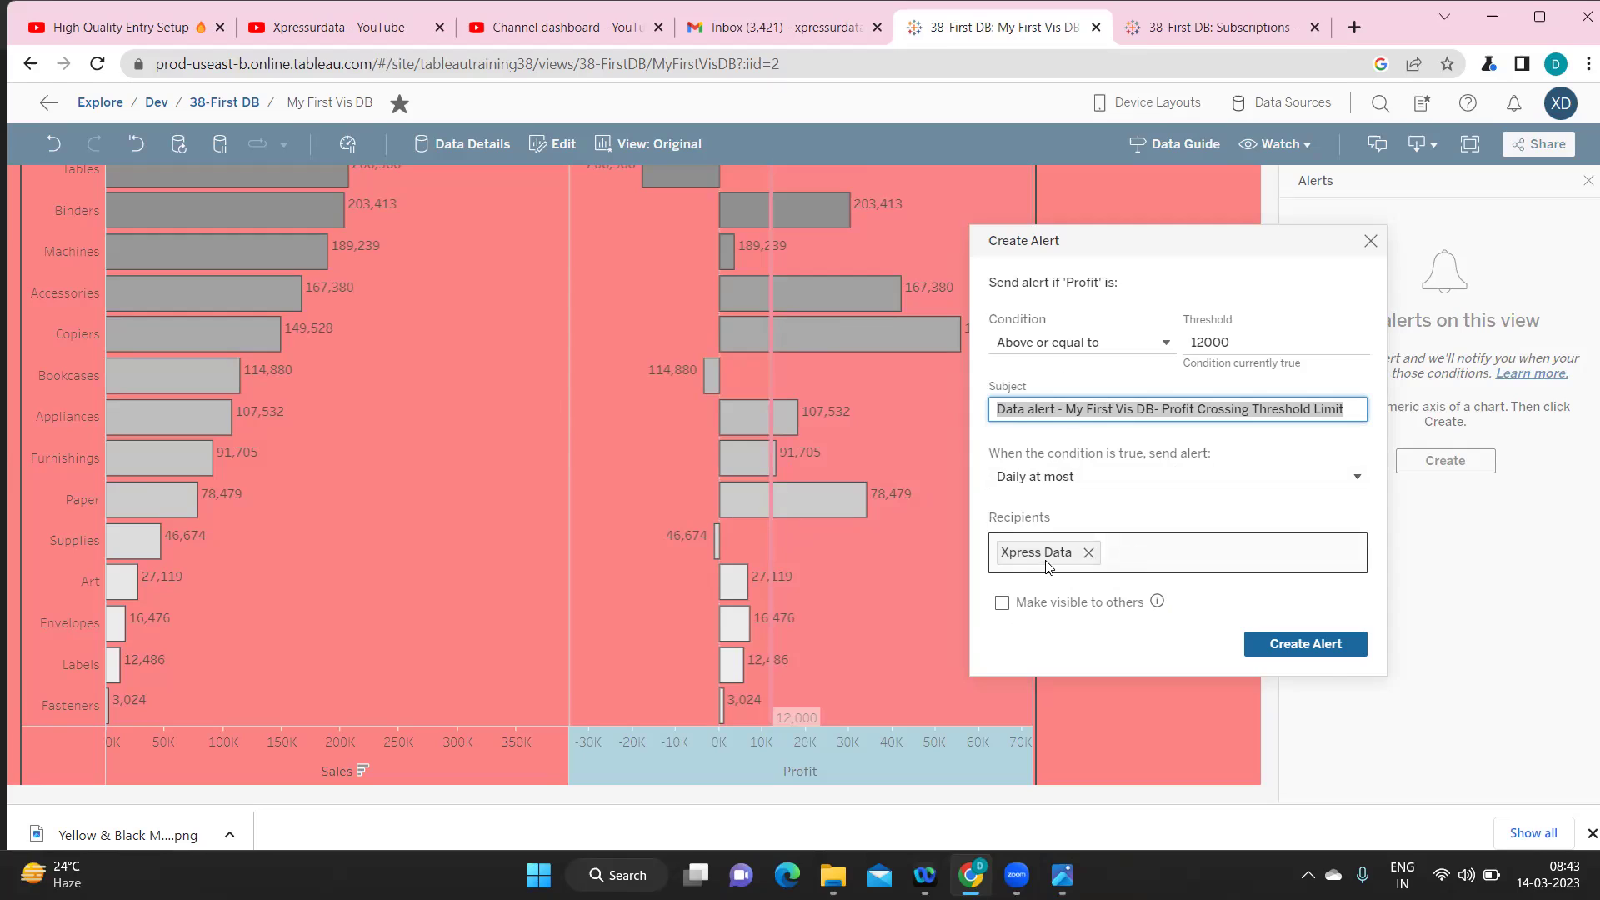
pyautogui.click(1314, 651)
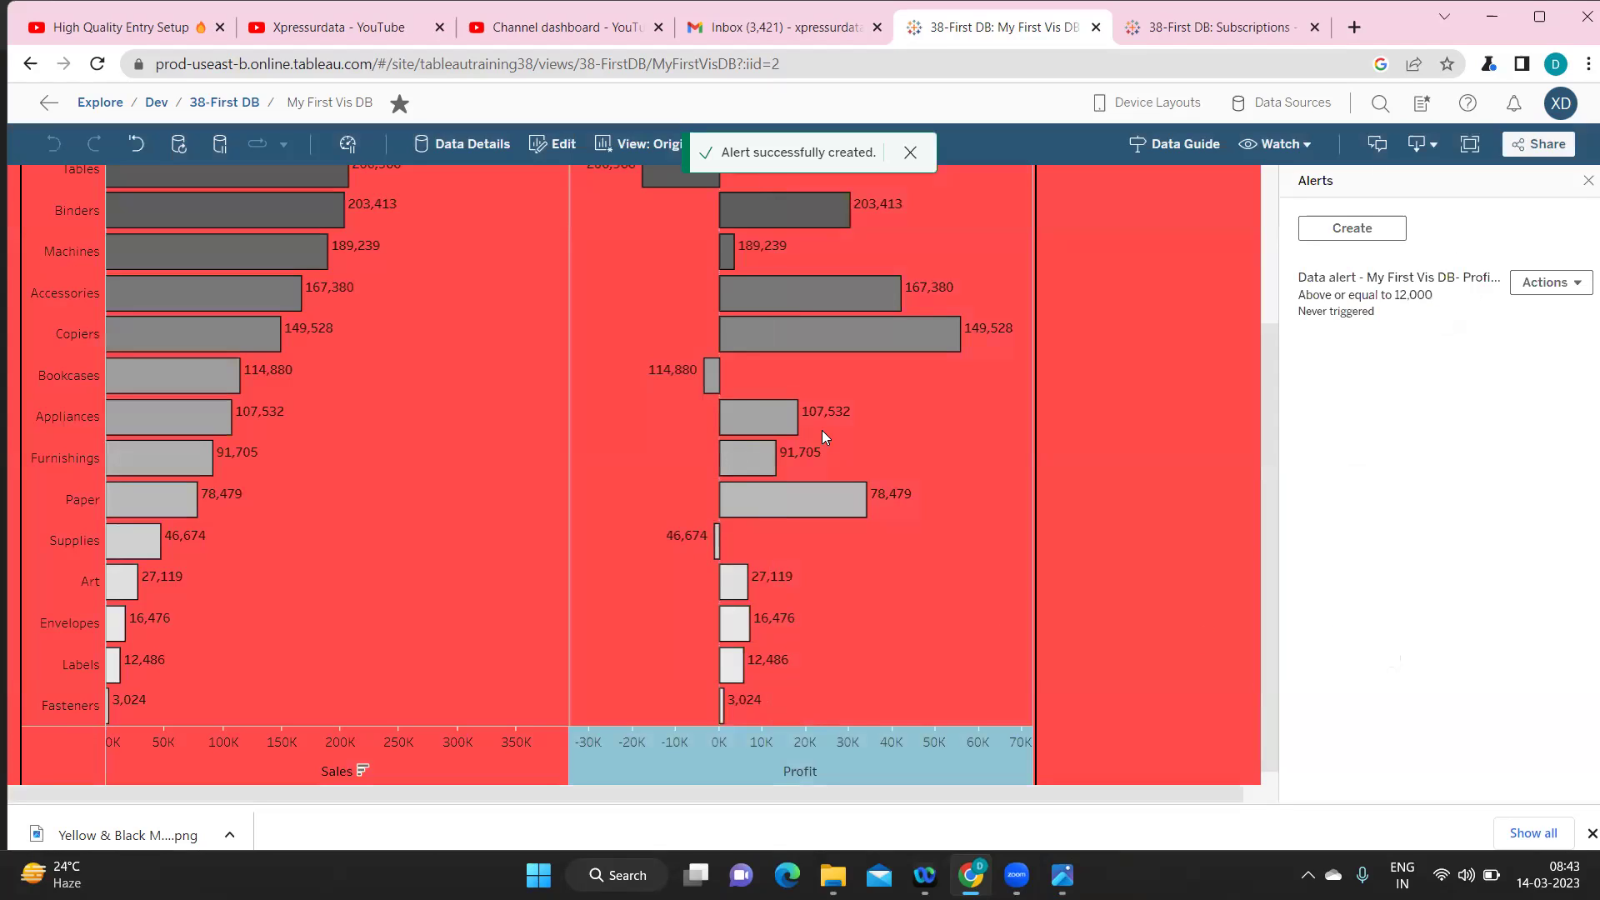
# - View the management actions available for the new alert and open its Profit Crossing Threshold Limit email in Gmail
pyautogui.moveTo(910, 495)
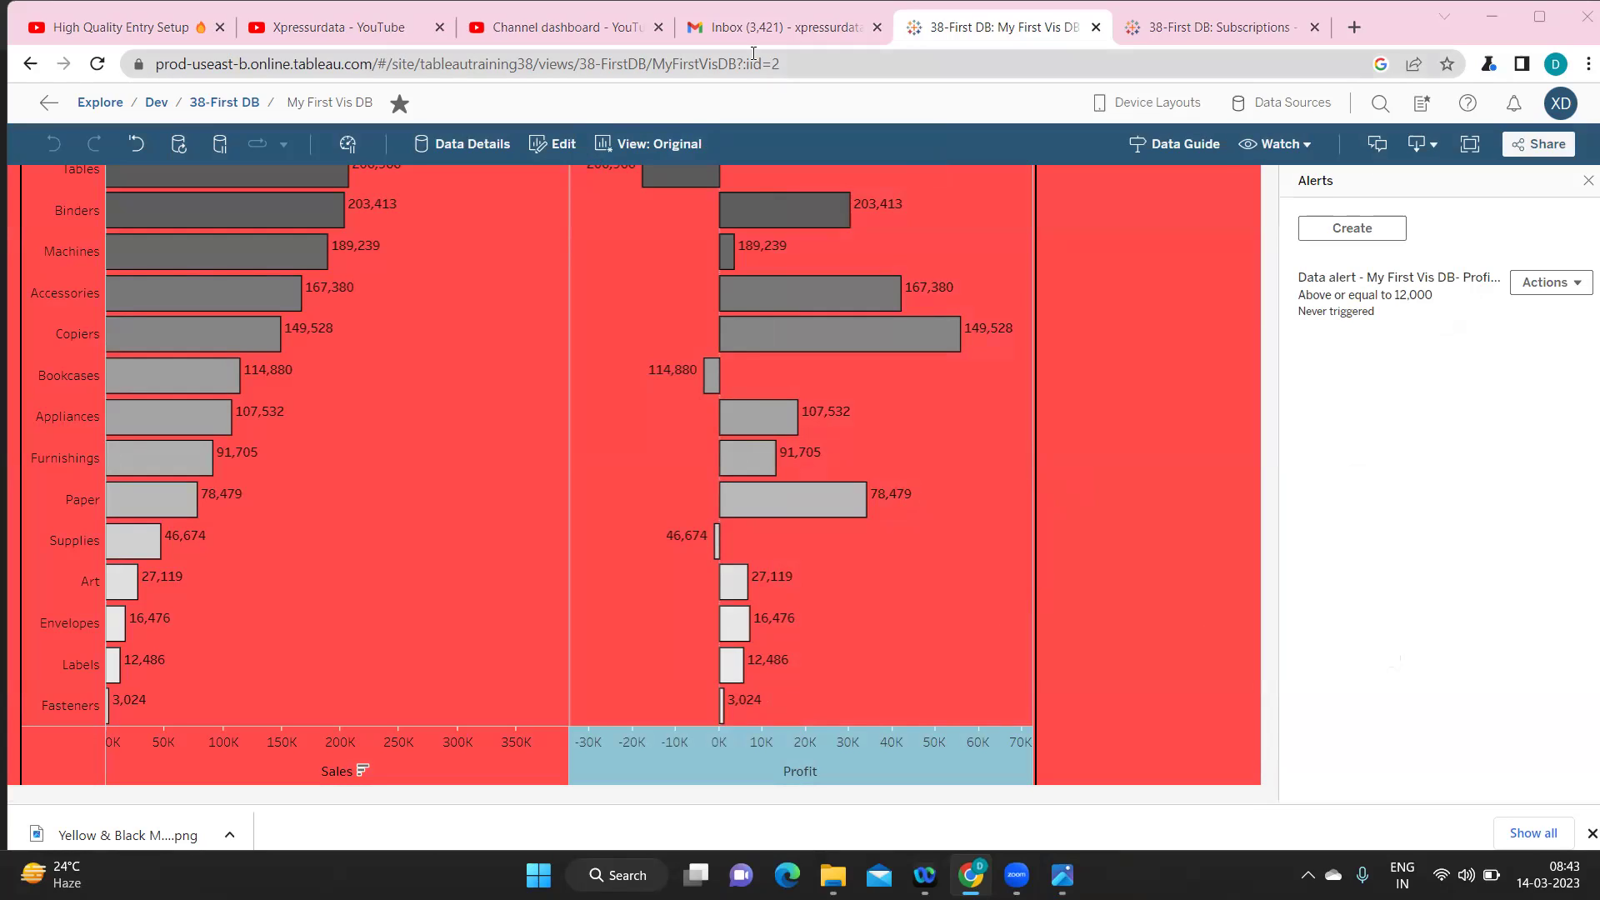
pyautogui.click(1552, 284)
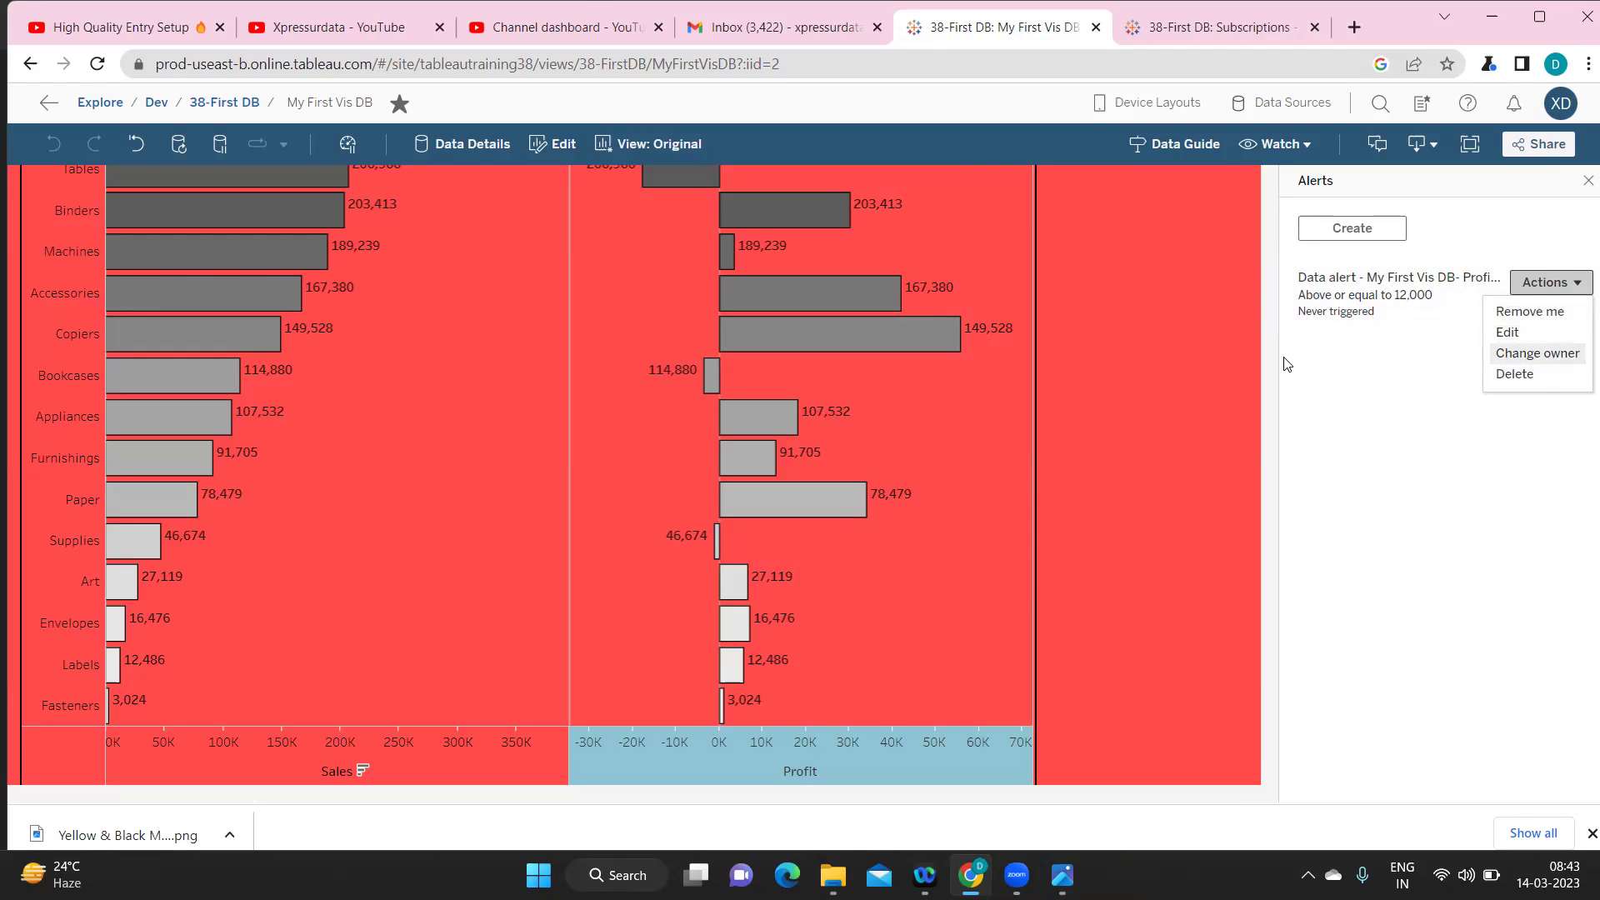
pyautogui.click(775, 35)
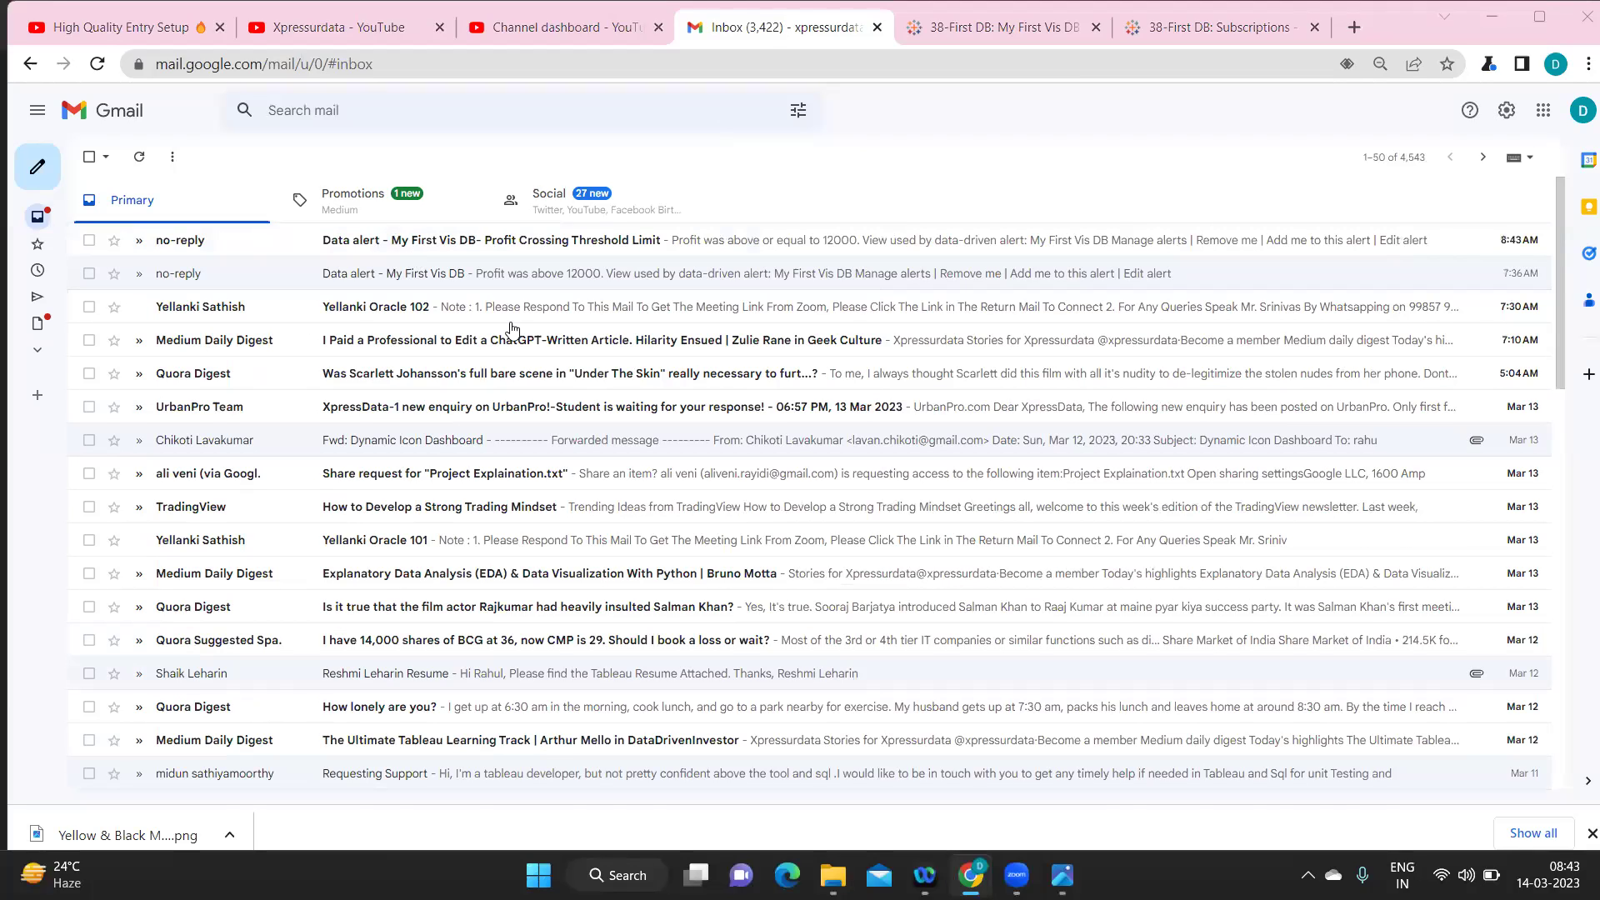
pyautogui.click(410, 254)
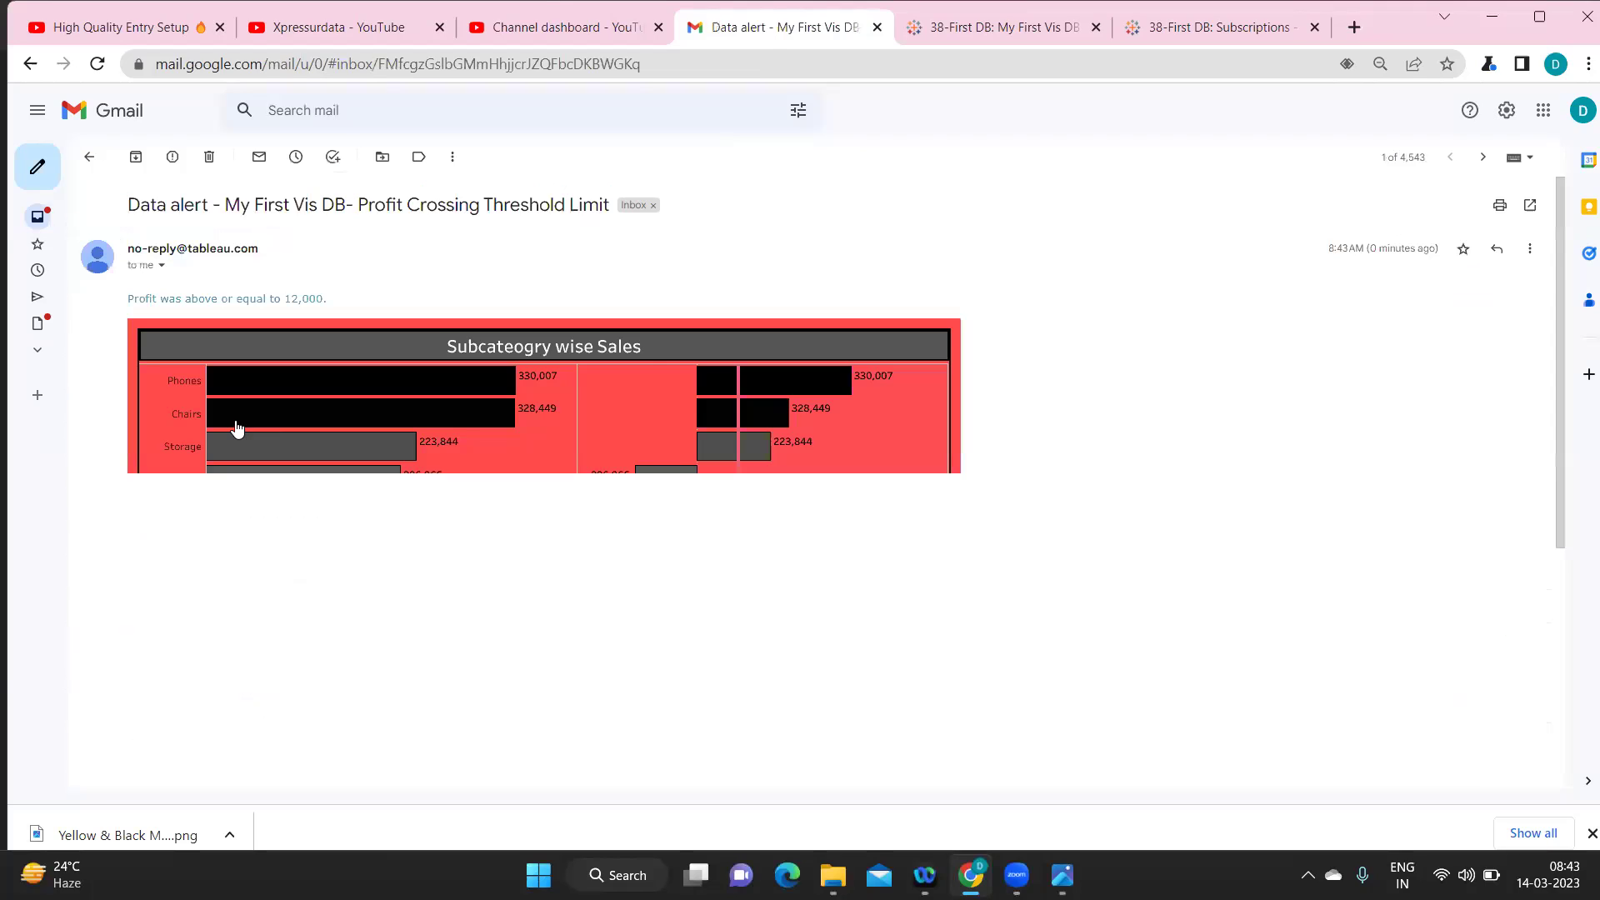
# - Examine the alert email's subject and its chart snapshot, comparing the Profit bars with the threshold line
pyautogui.moveTo(225, 204); pyautogui.dragTo(617, 205)
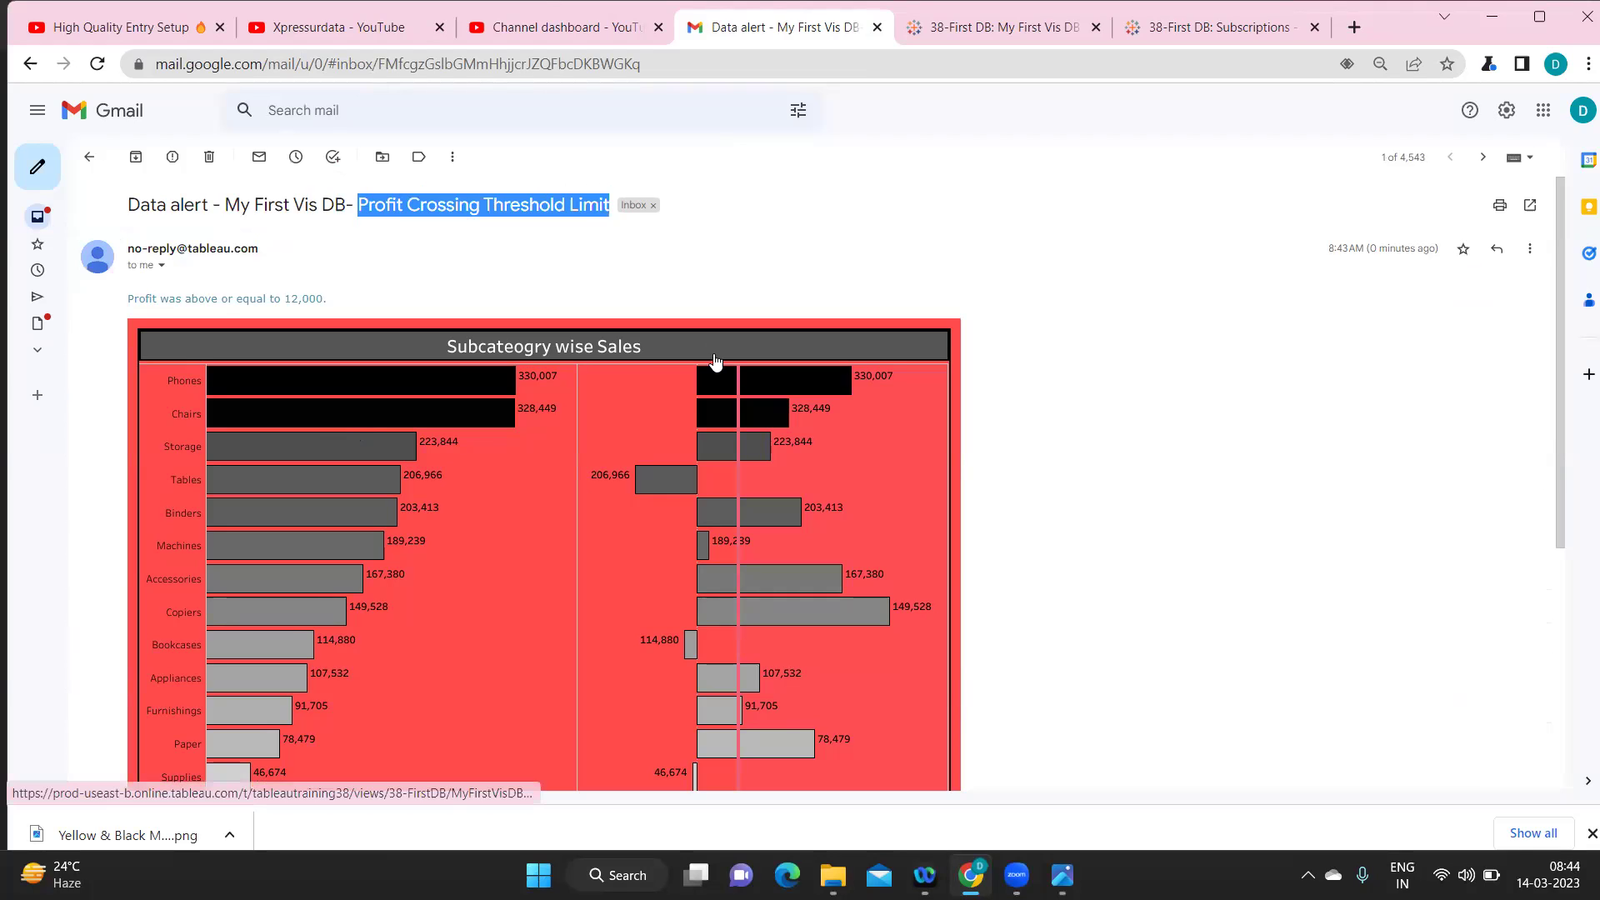
pyautogui.scroll(-3, 975, 556)
pyautogui.scroll(-1, 977, 556)
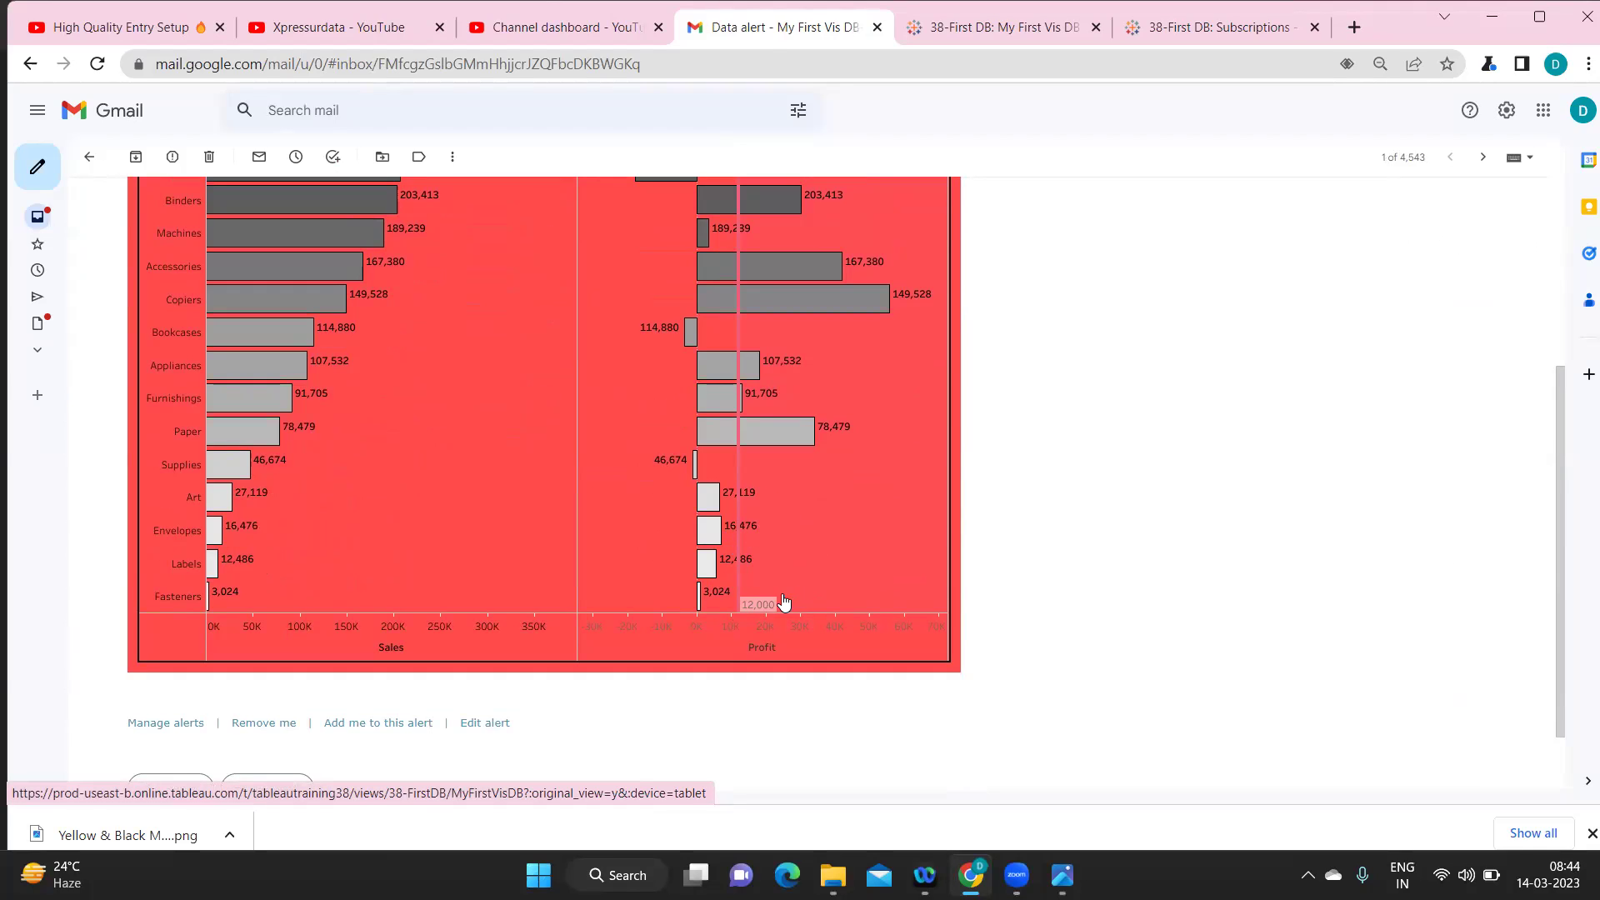
pyautogui.scroll(1, 798, 594)
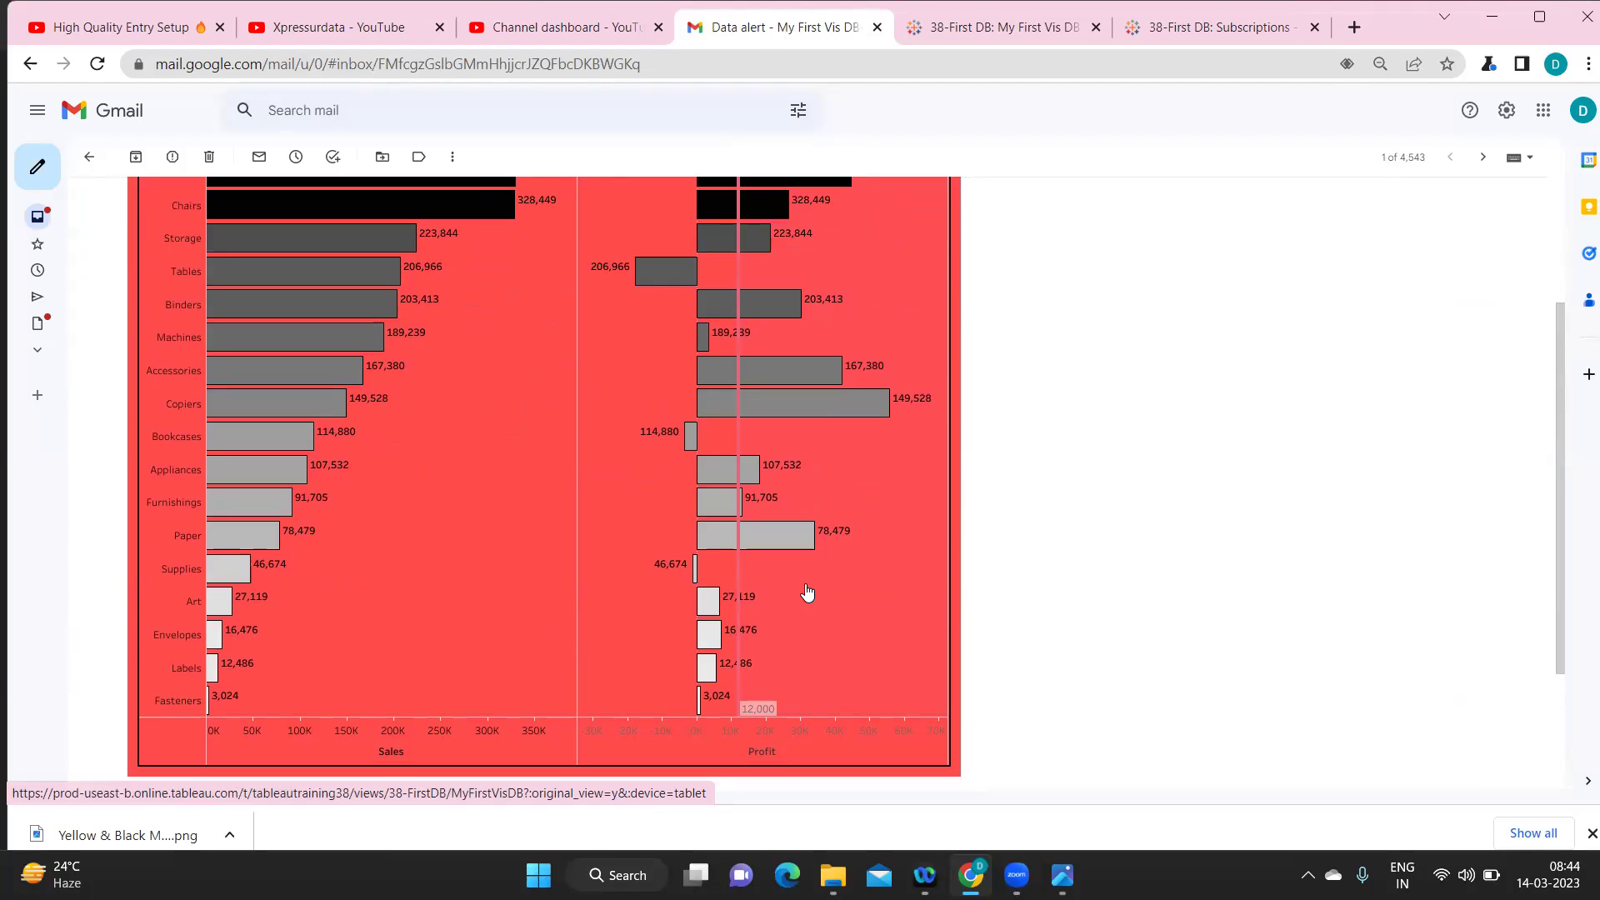
pyautogui.scroll(1, 807, 592)
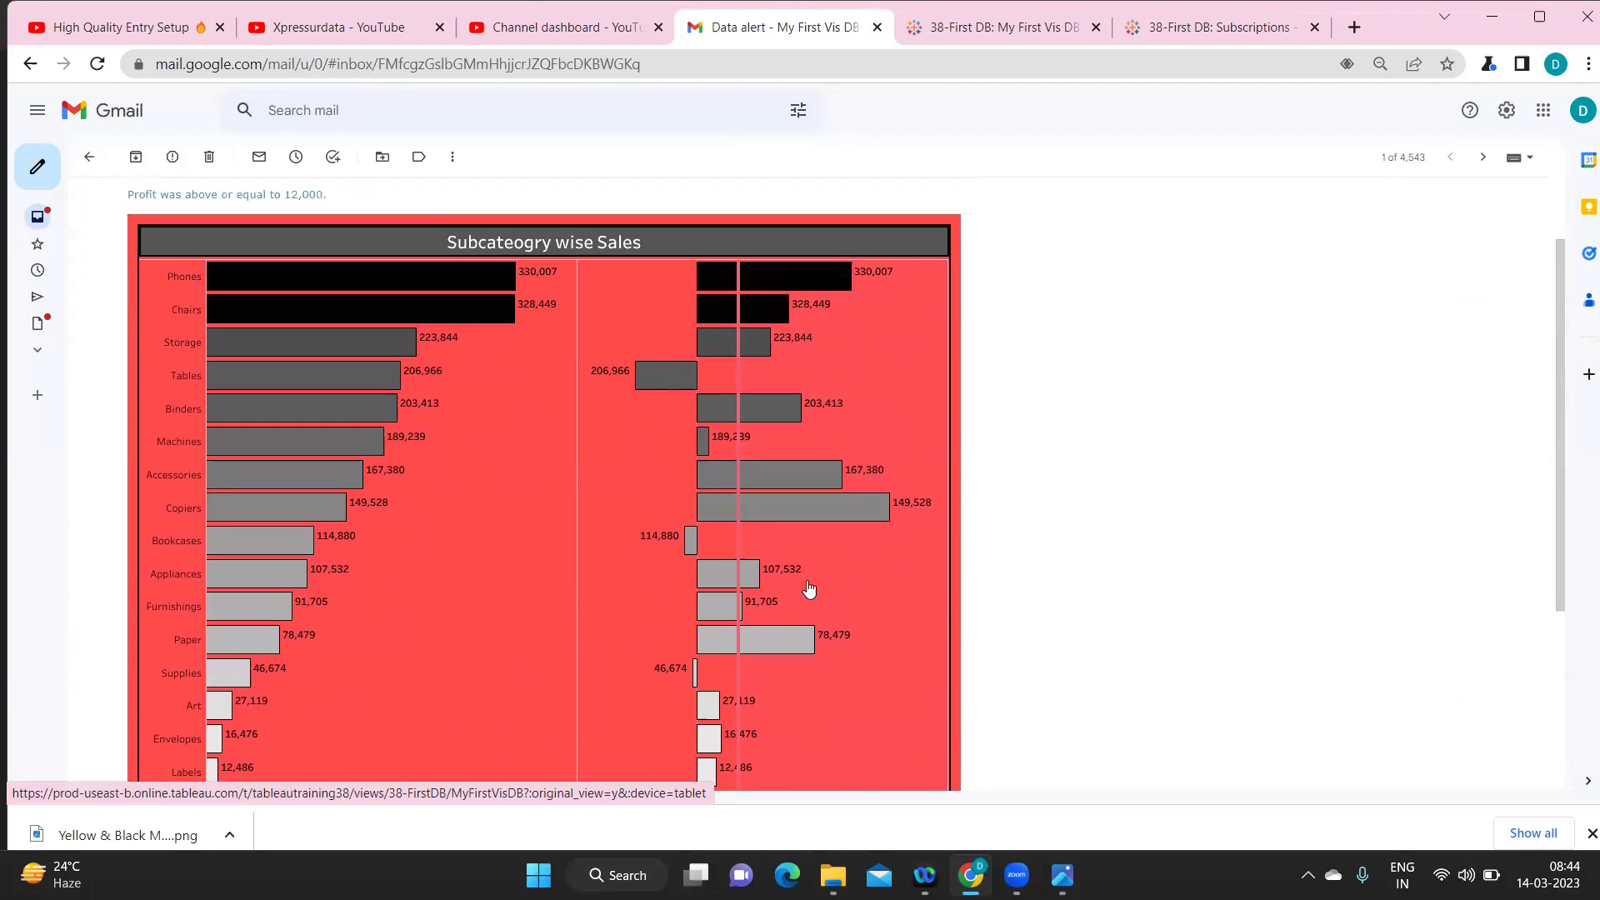
pyautogui.scroll(-1, 808, 588)
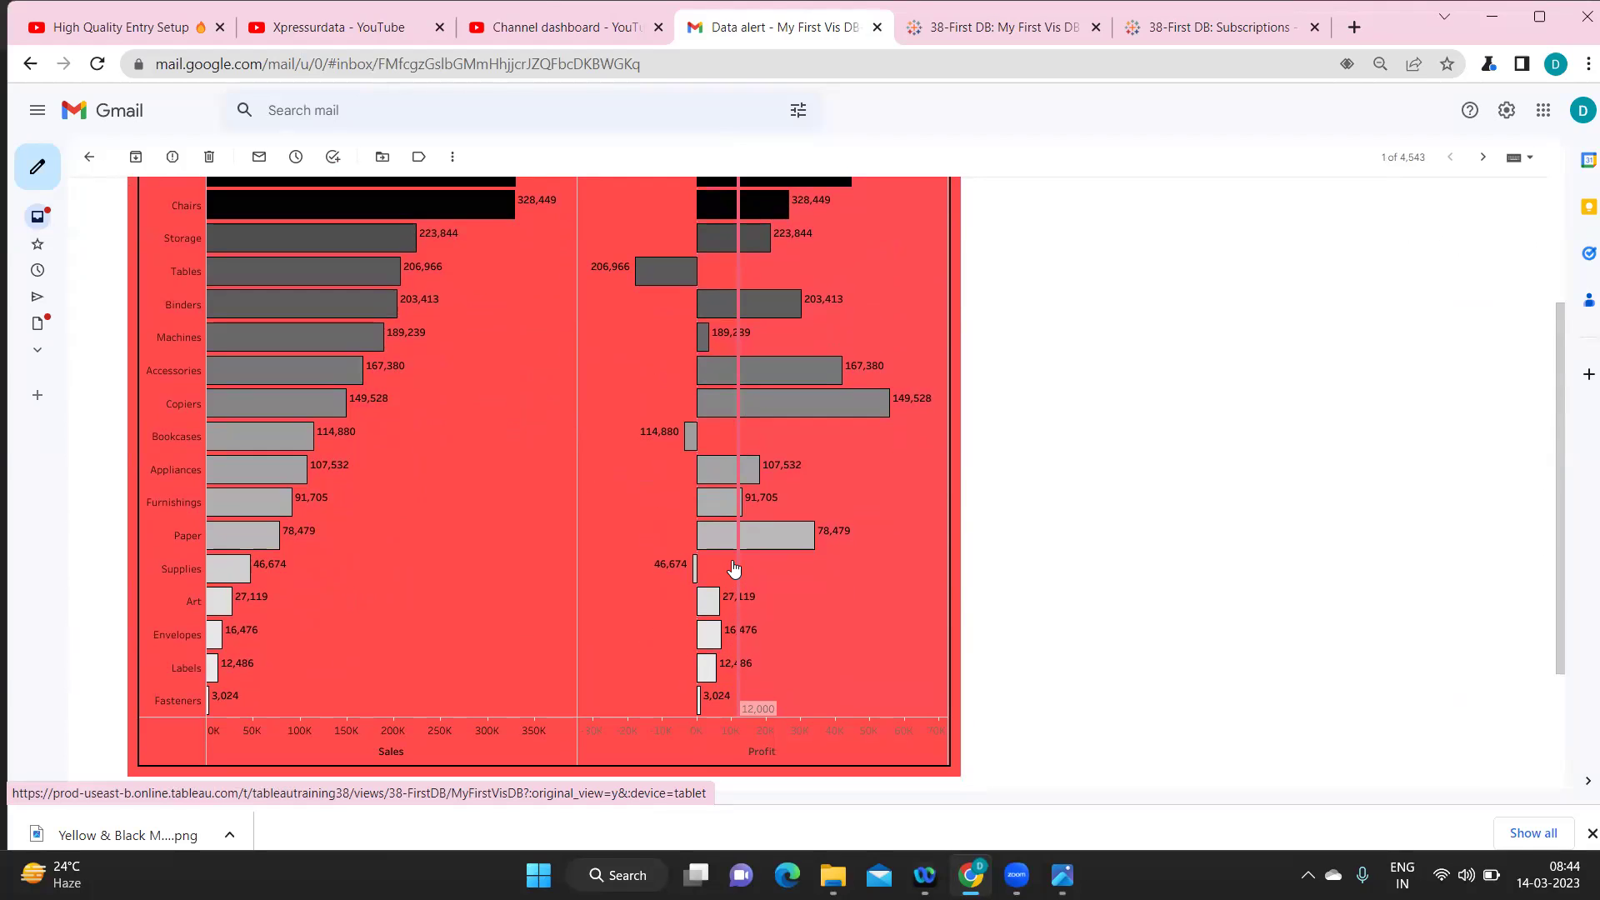
pyautogui.scroll(1, 733, 568)
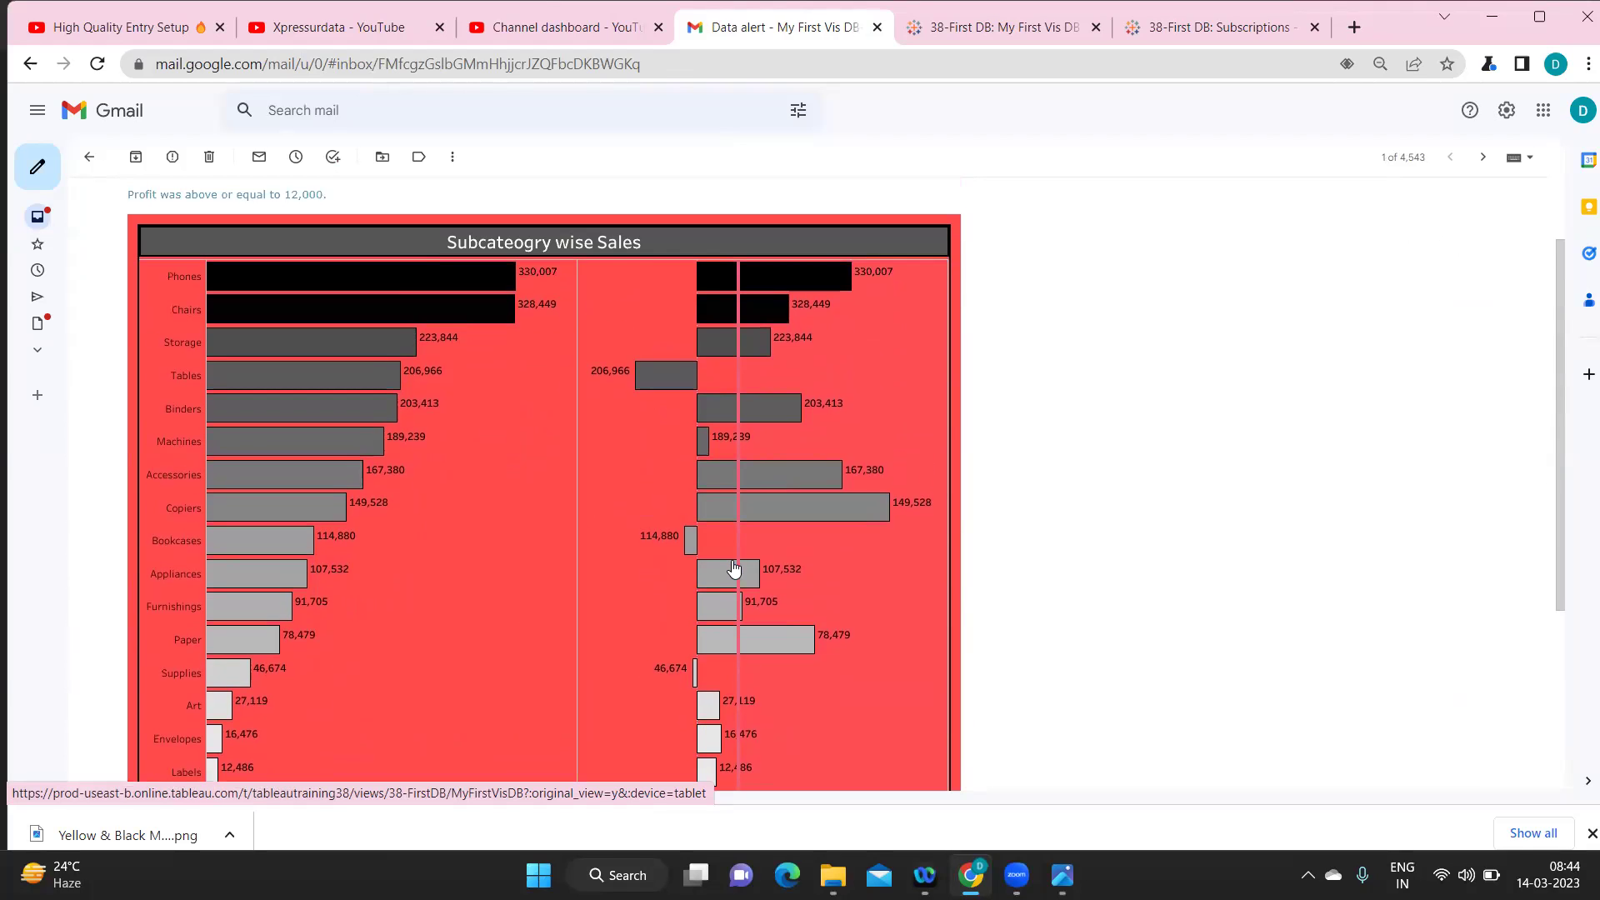
pyautogui.scroll(-1, 733, 569)
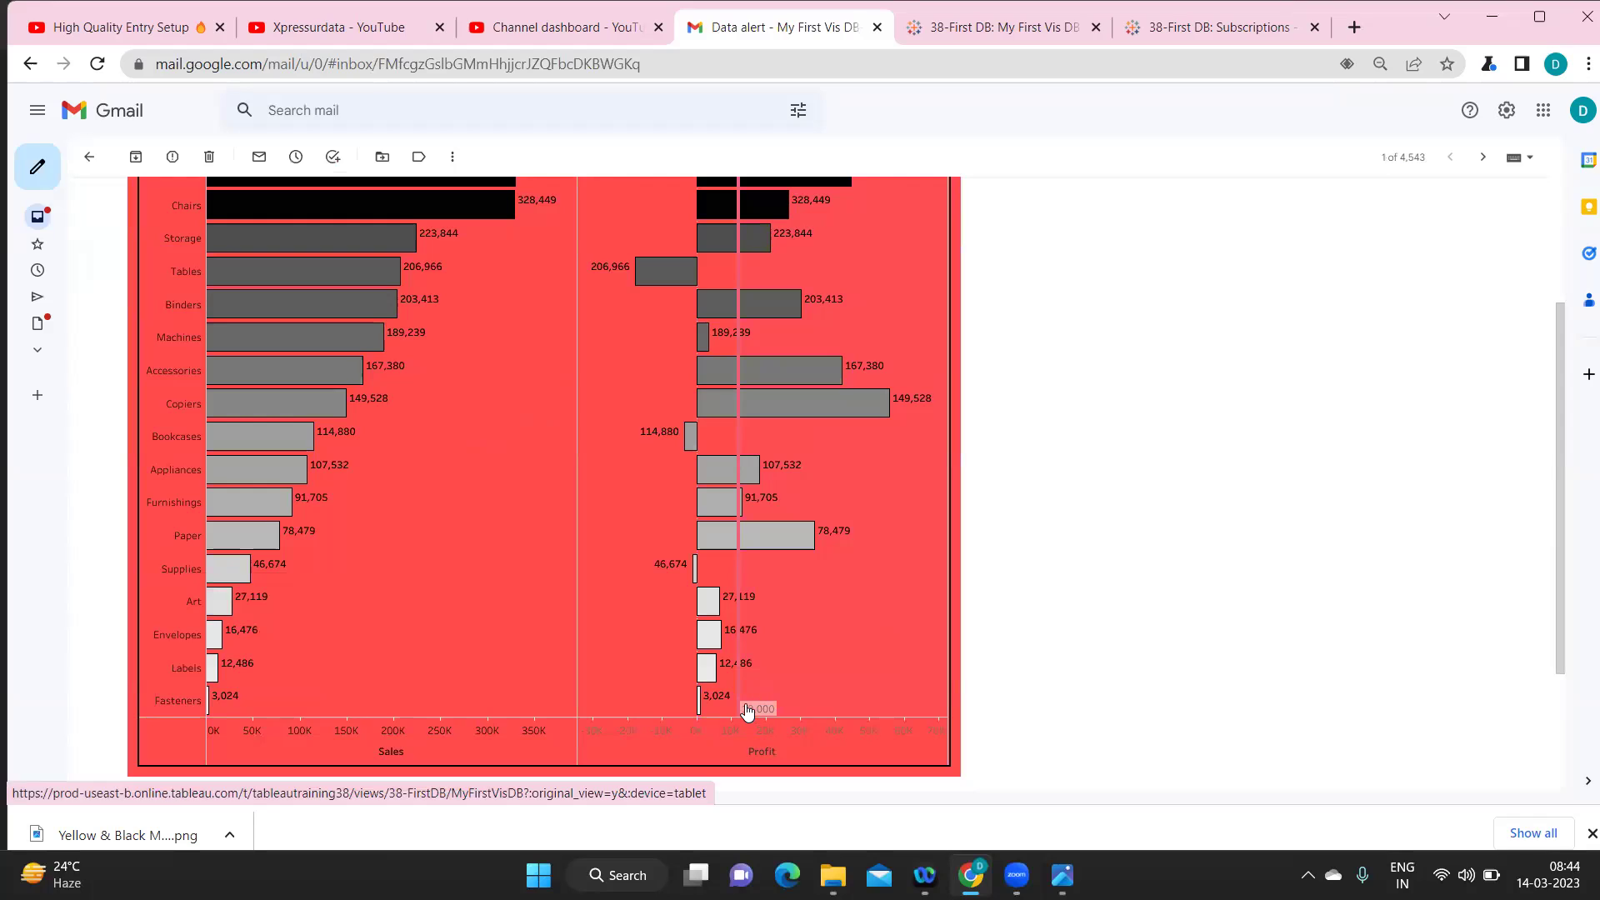
pyautogui.scroll(1, 753, 349)
pyautogui.scroll(-1, 753, 347)
pyautogui.scroll(2, 195, 364)
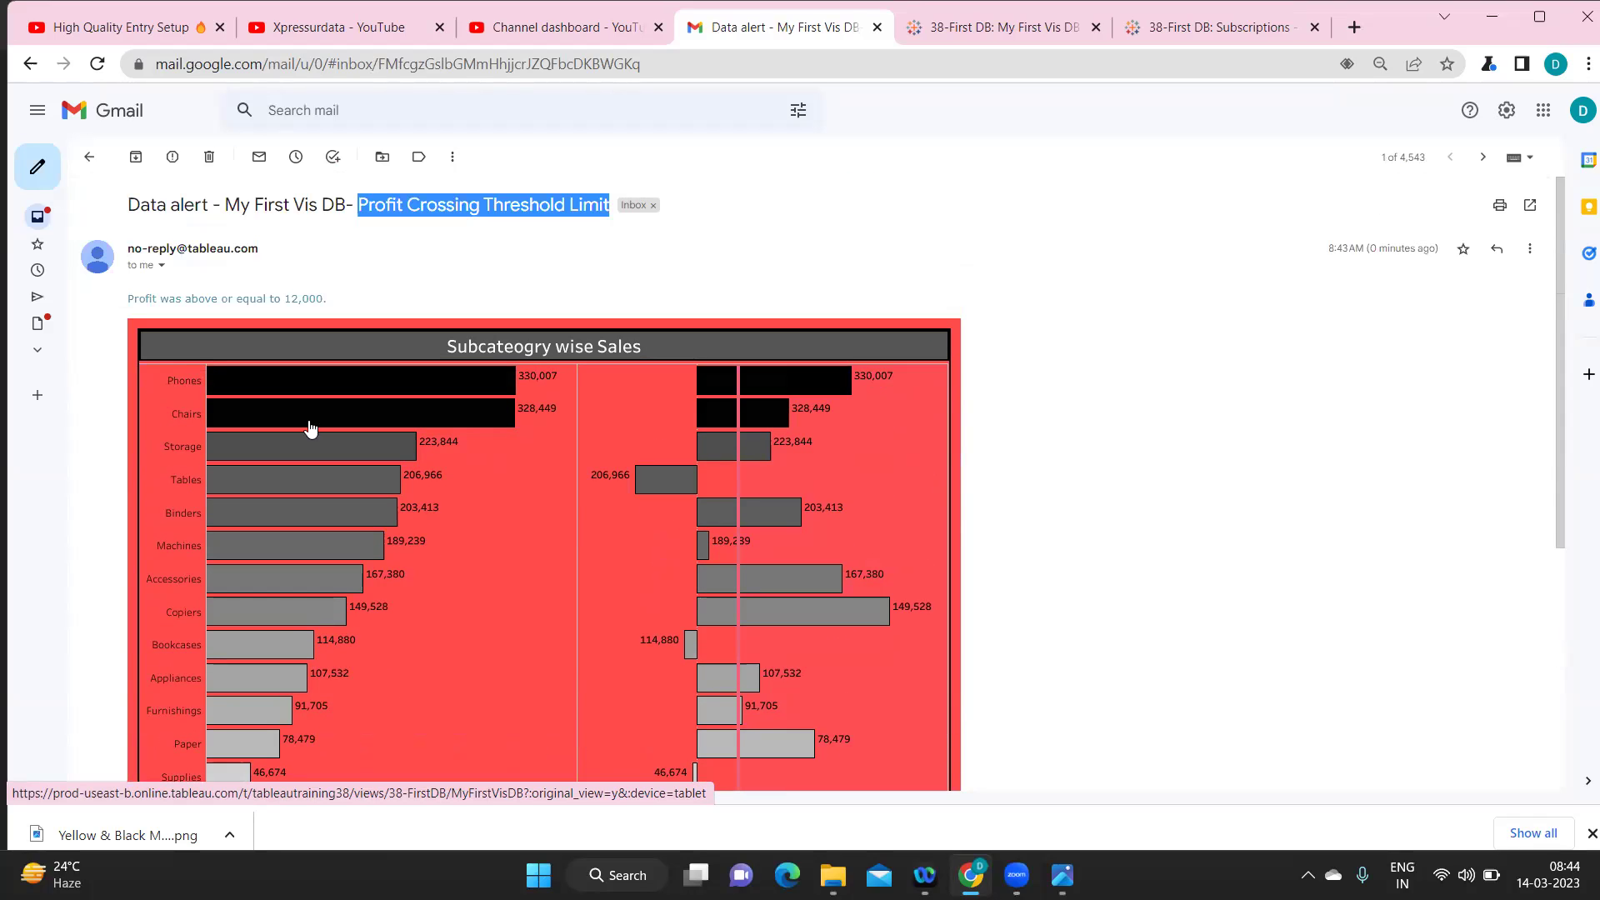
pyautogui.scroll(-1, 646, 538)
pyautogui.scroll(1, 667, 543)
# - Review the profit condition stated above the email's chart and the alert management links below it
pyautogui.moveTo(134, 194); pyautogui.dragTo(317, 294)
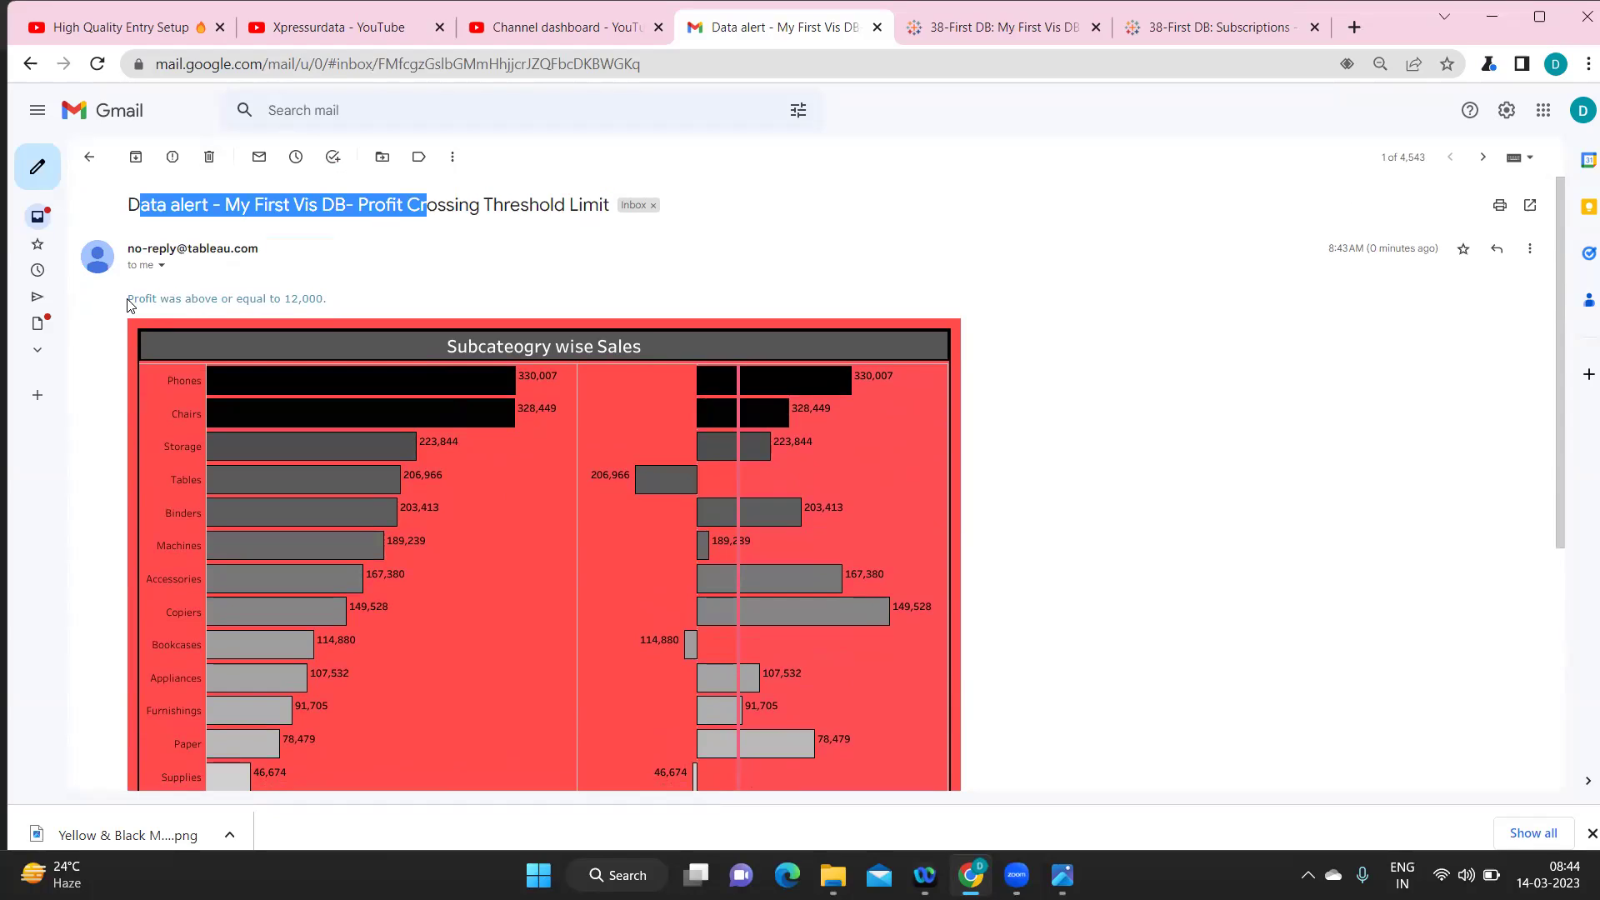
pyautogui.moveTo(131, 300); pyautogui.dragTo(358, 307)
pyautogui.click(358, 306)
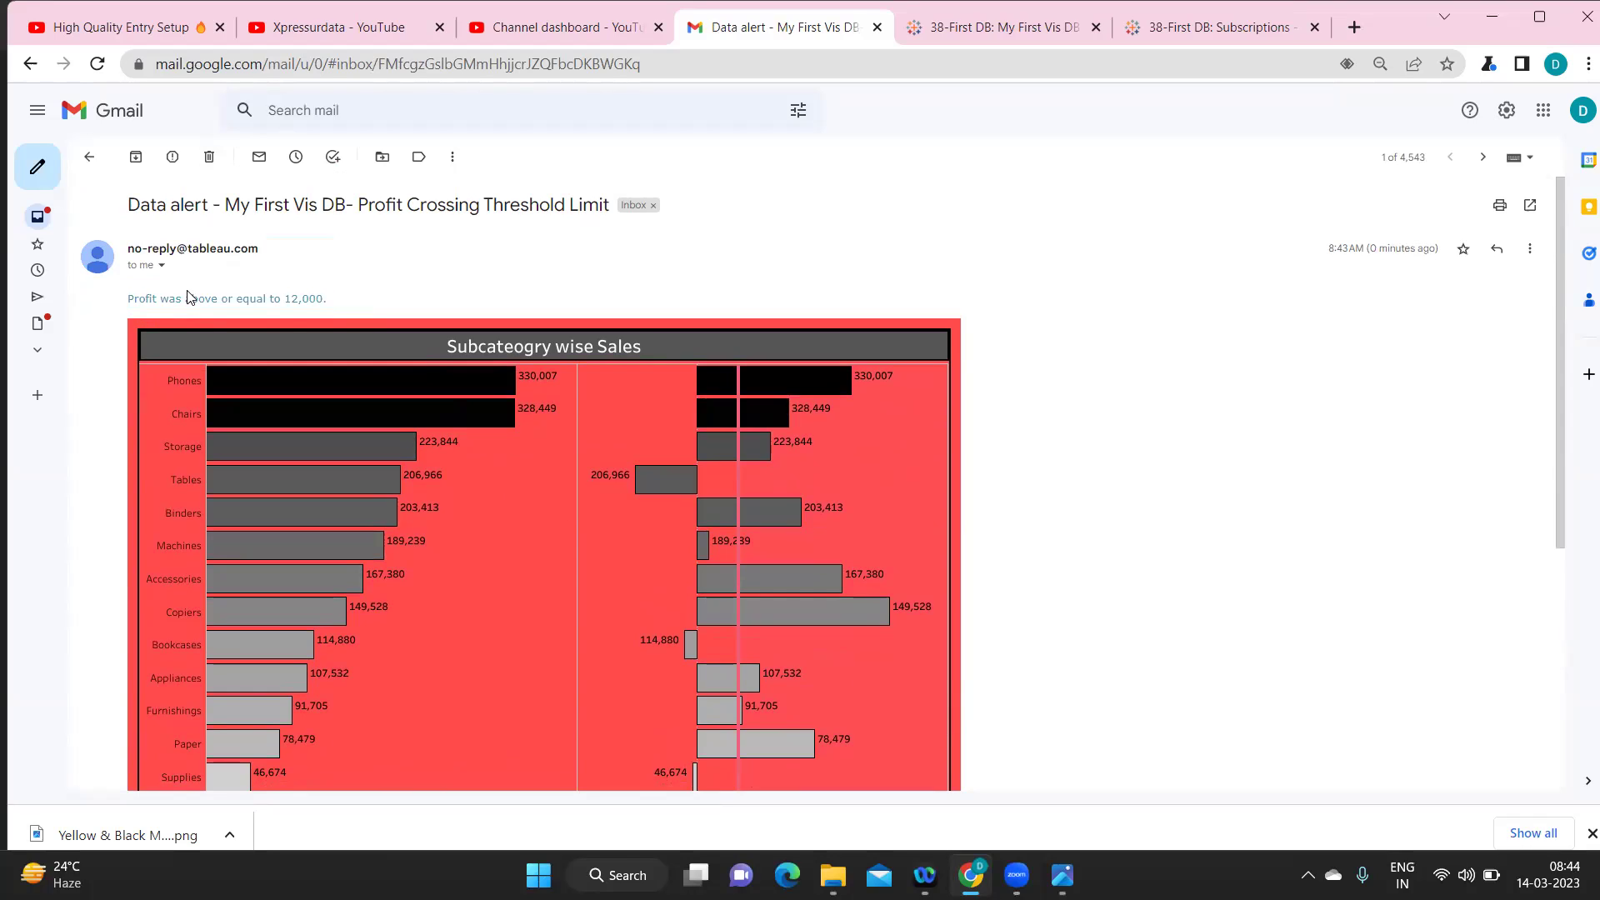
pyautogui.scroll(-4, 523, 364)
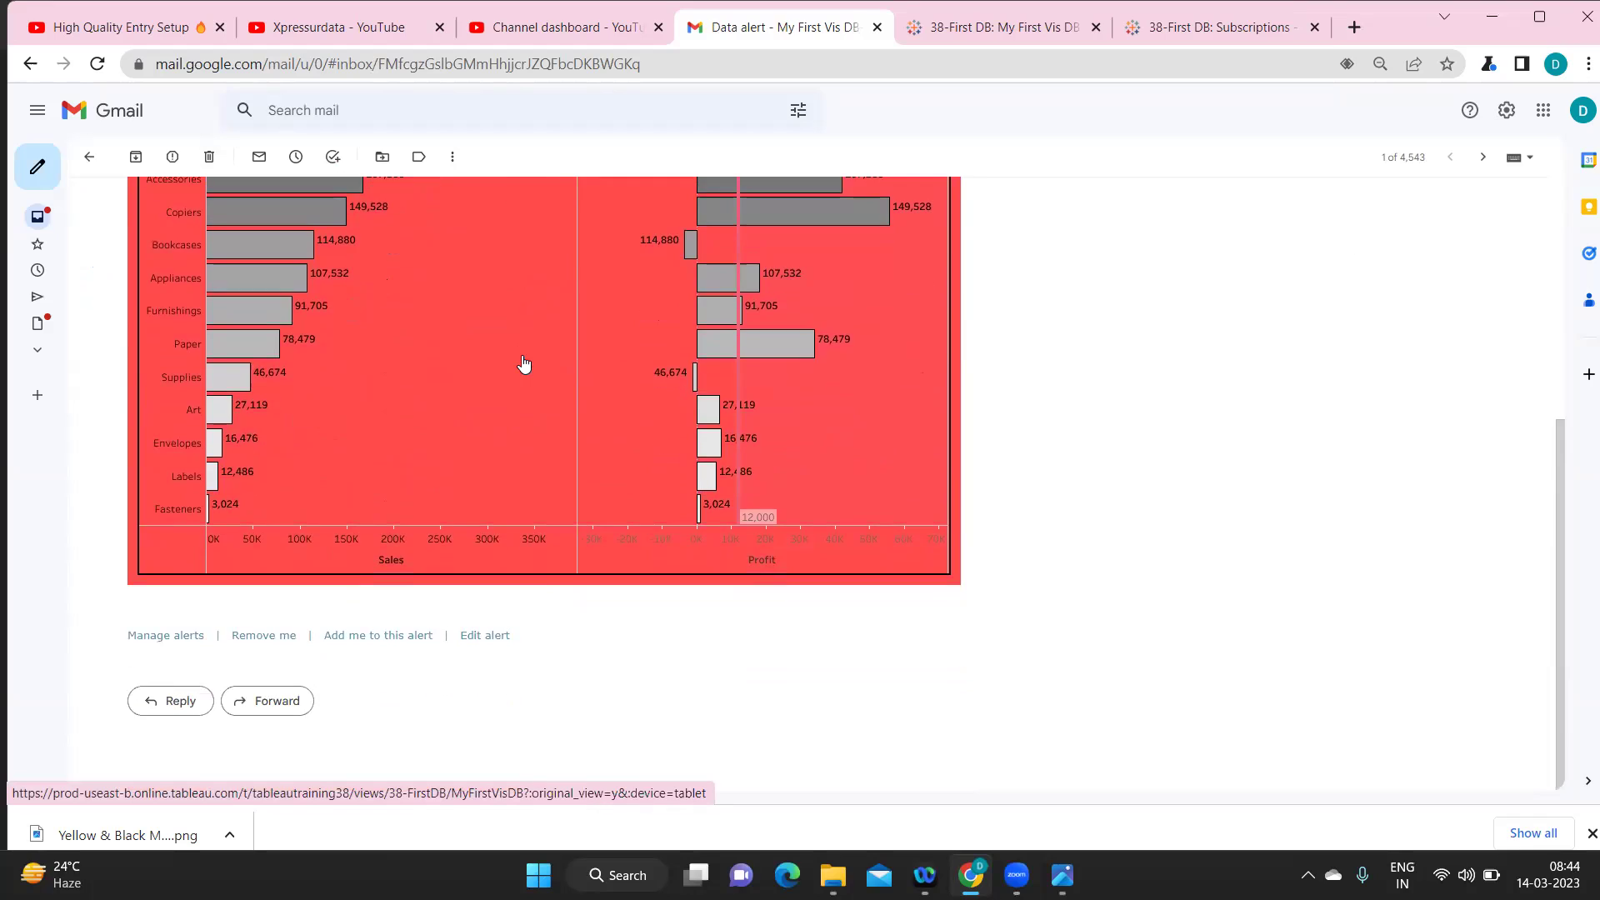
pyautogui.scroll(3, 523, 365)
pyautogui.scroll(1, 523, 364)
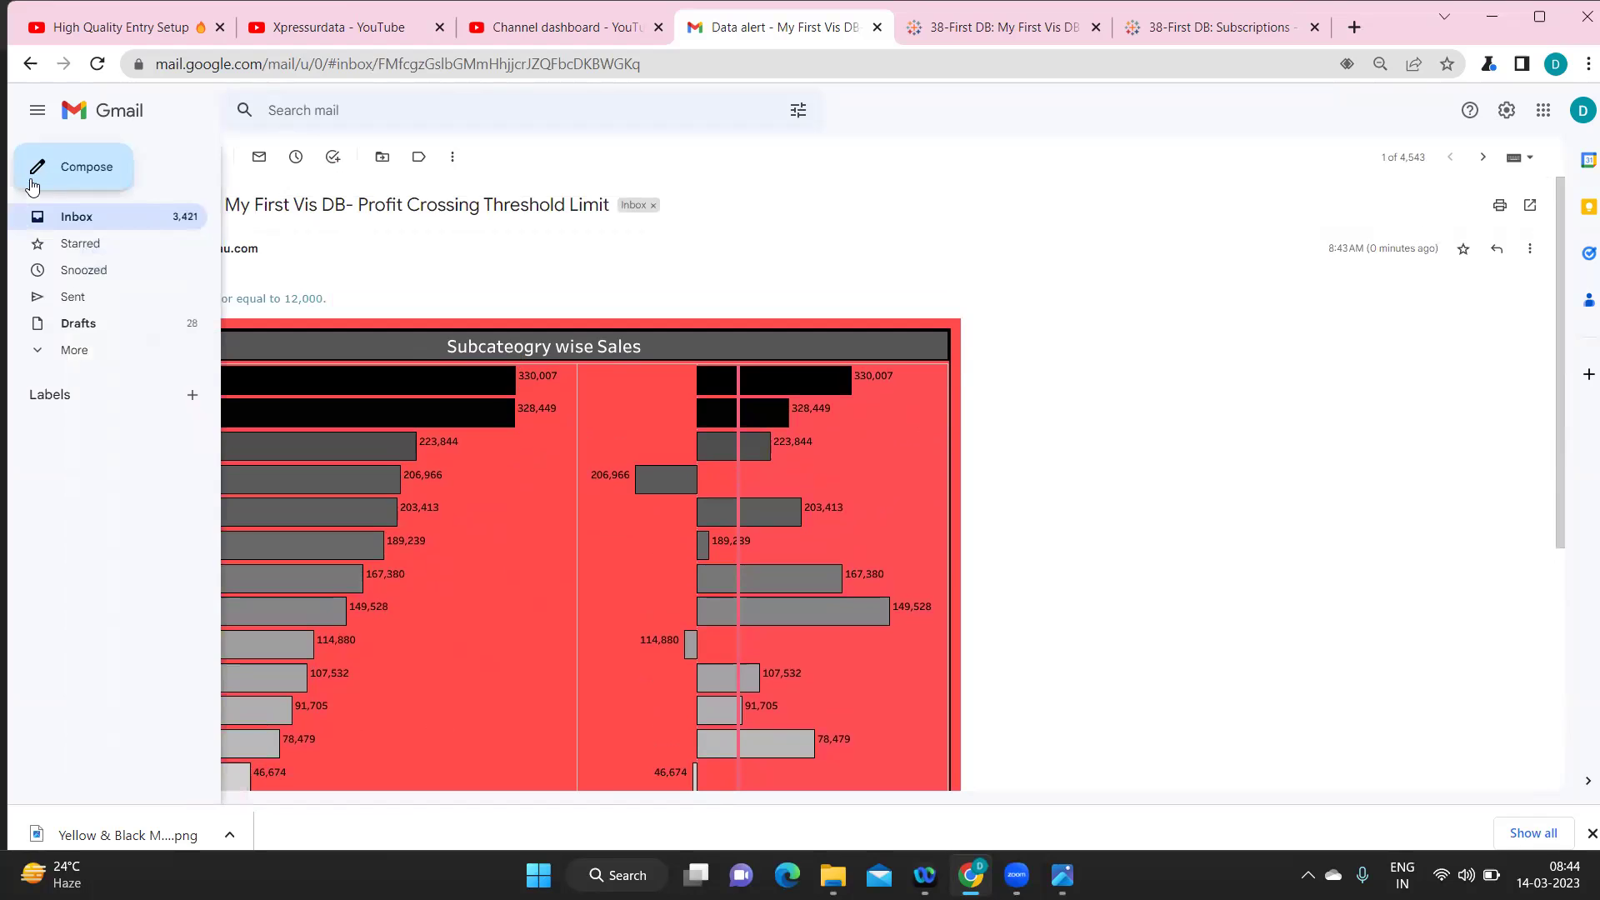
# - Return to the Gmail inbox, then switch to Tableau Cloud, reload the 38-First DB subscriptions and check the subscription's next update date
pyautogui.click(74, 219)
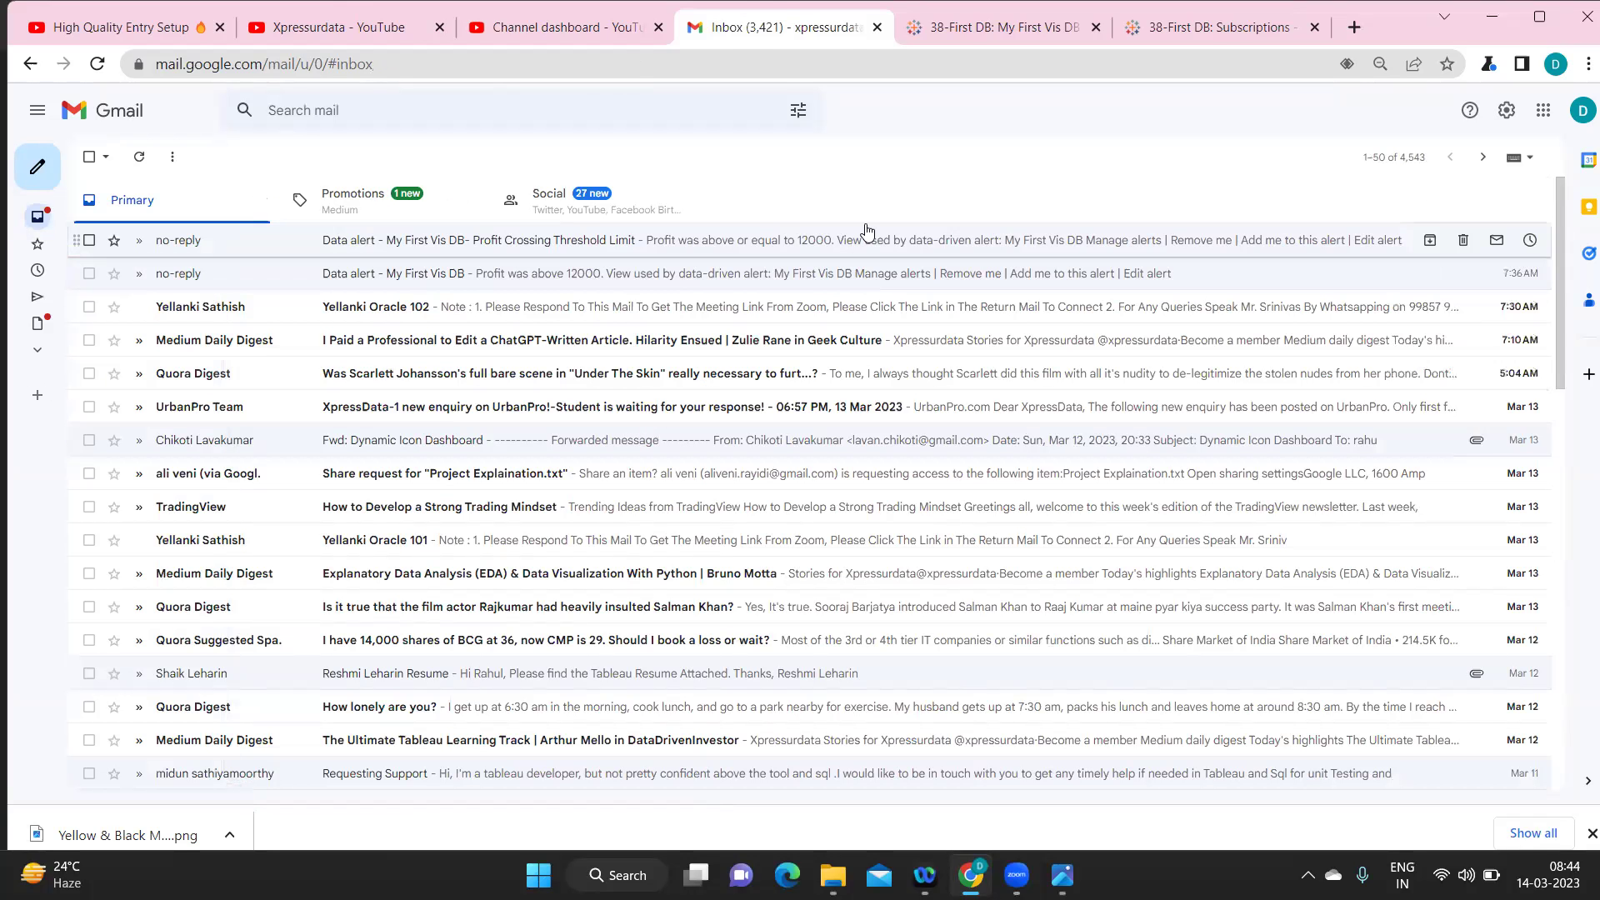
pyautogui.click(1154, 30)
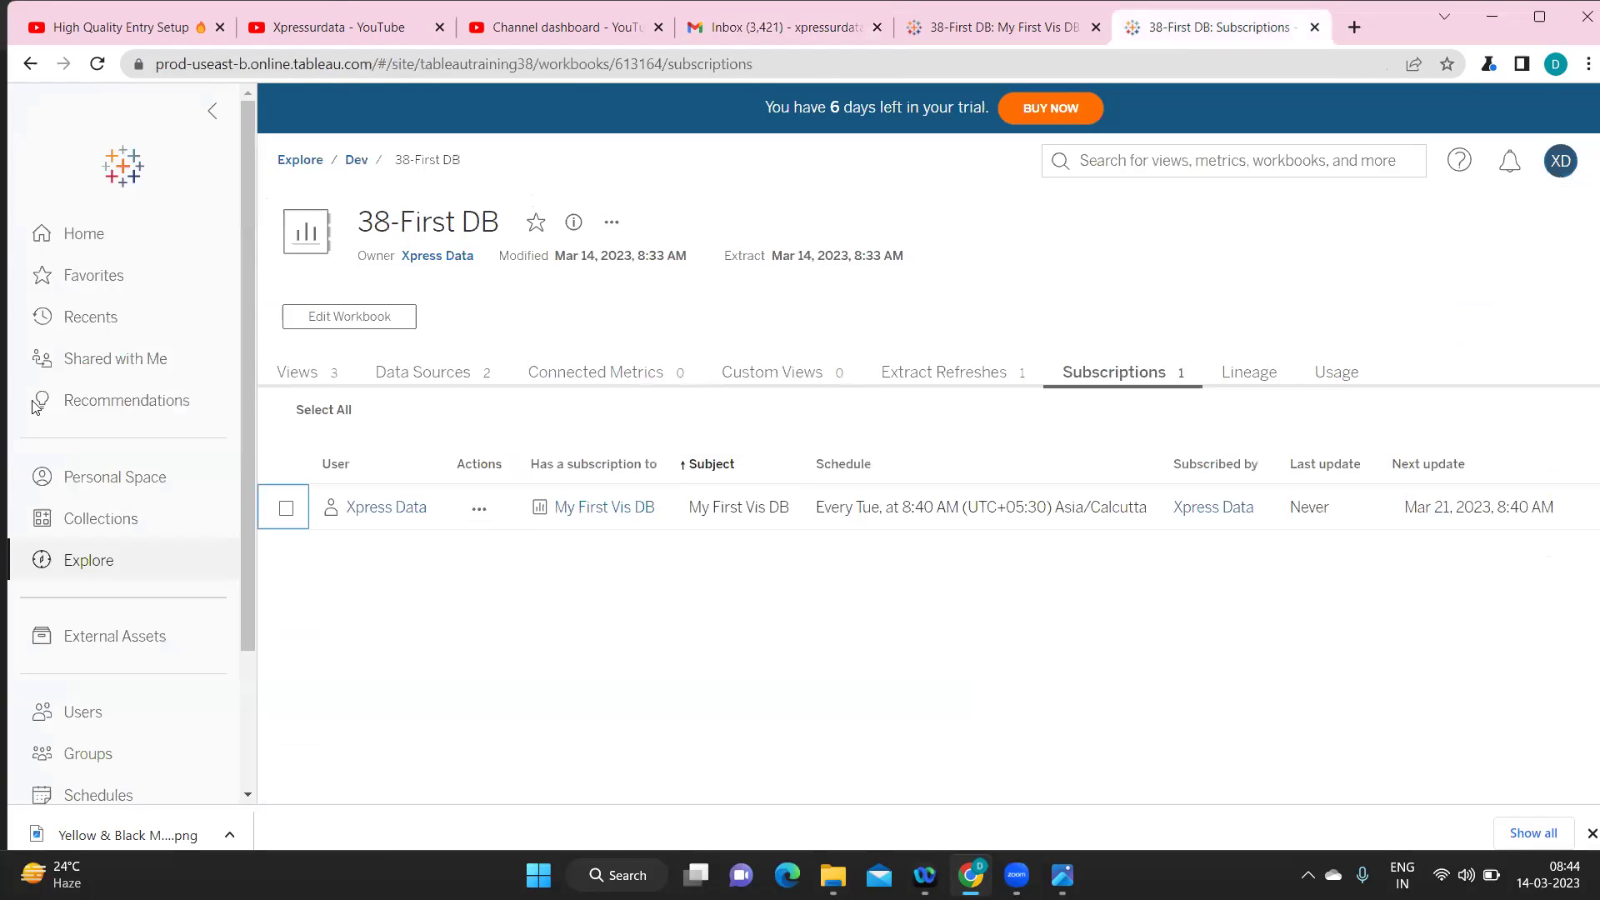
pyautogui.click(96, 64)
pyautogui.moveTo(1423, 507); pyautogui.dragTo(1472, 508)
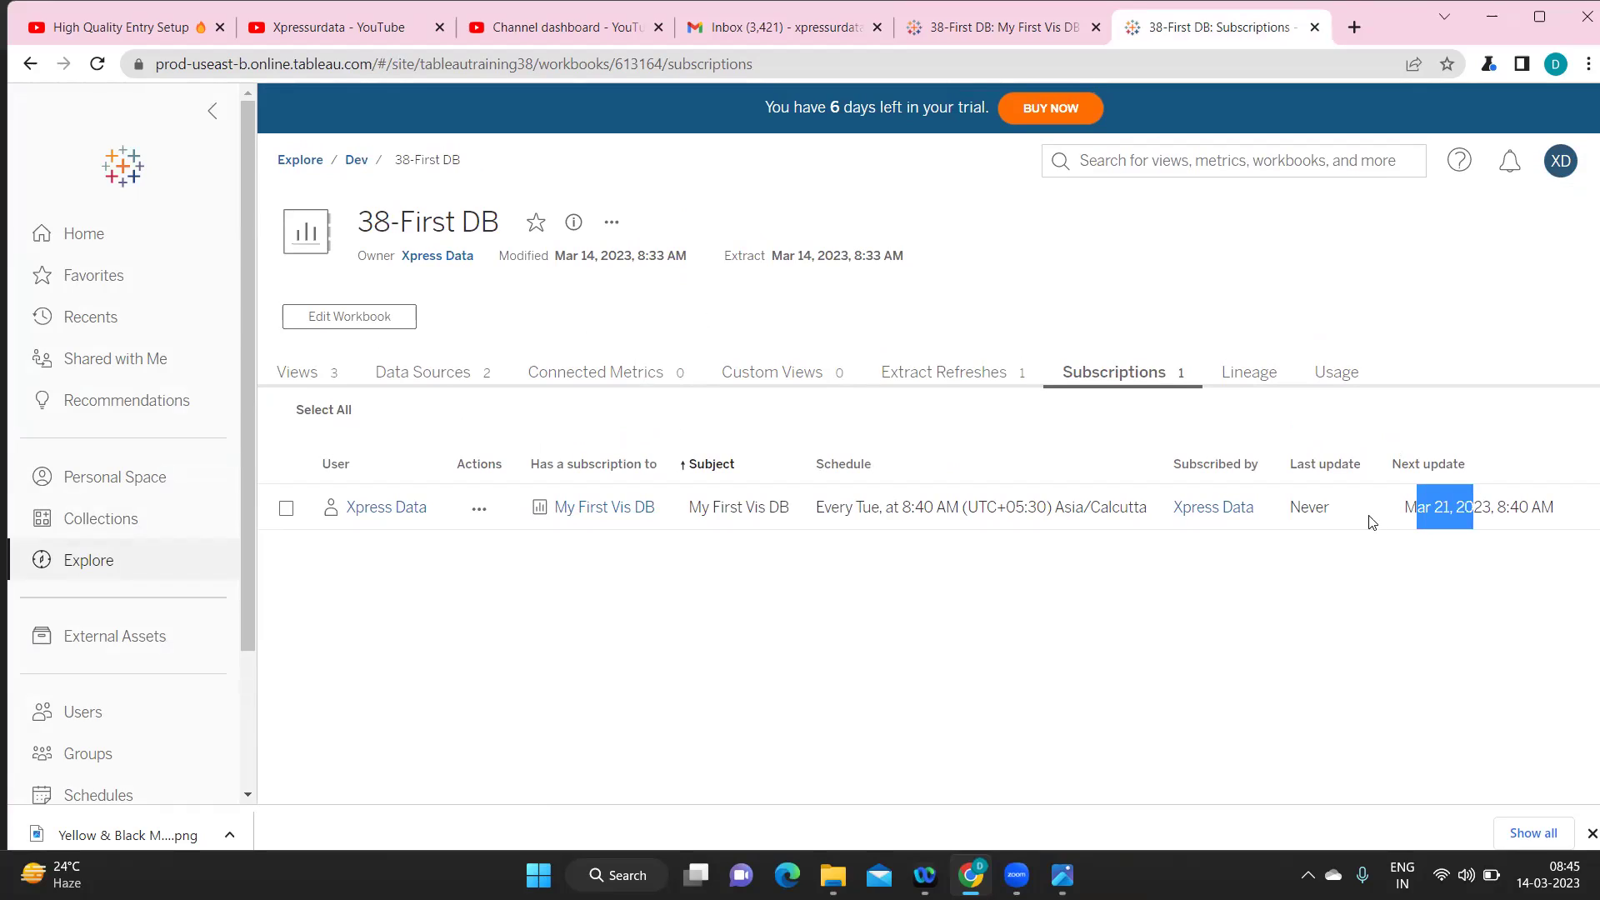
# - Change the My First Vis DB subscription's frequency from the selected schedule to When Data Refreshes
pyautogui.click(482, 514)
pyautogui.click(529, 539)
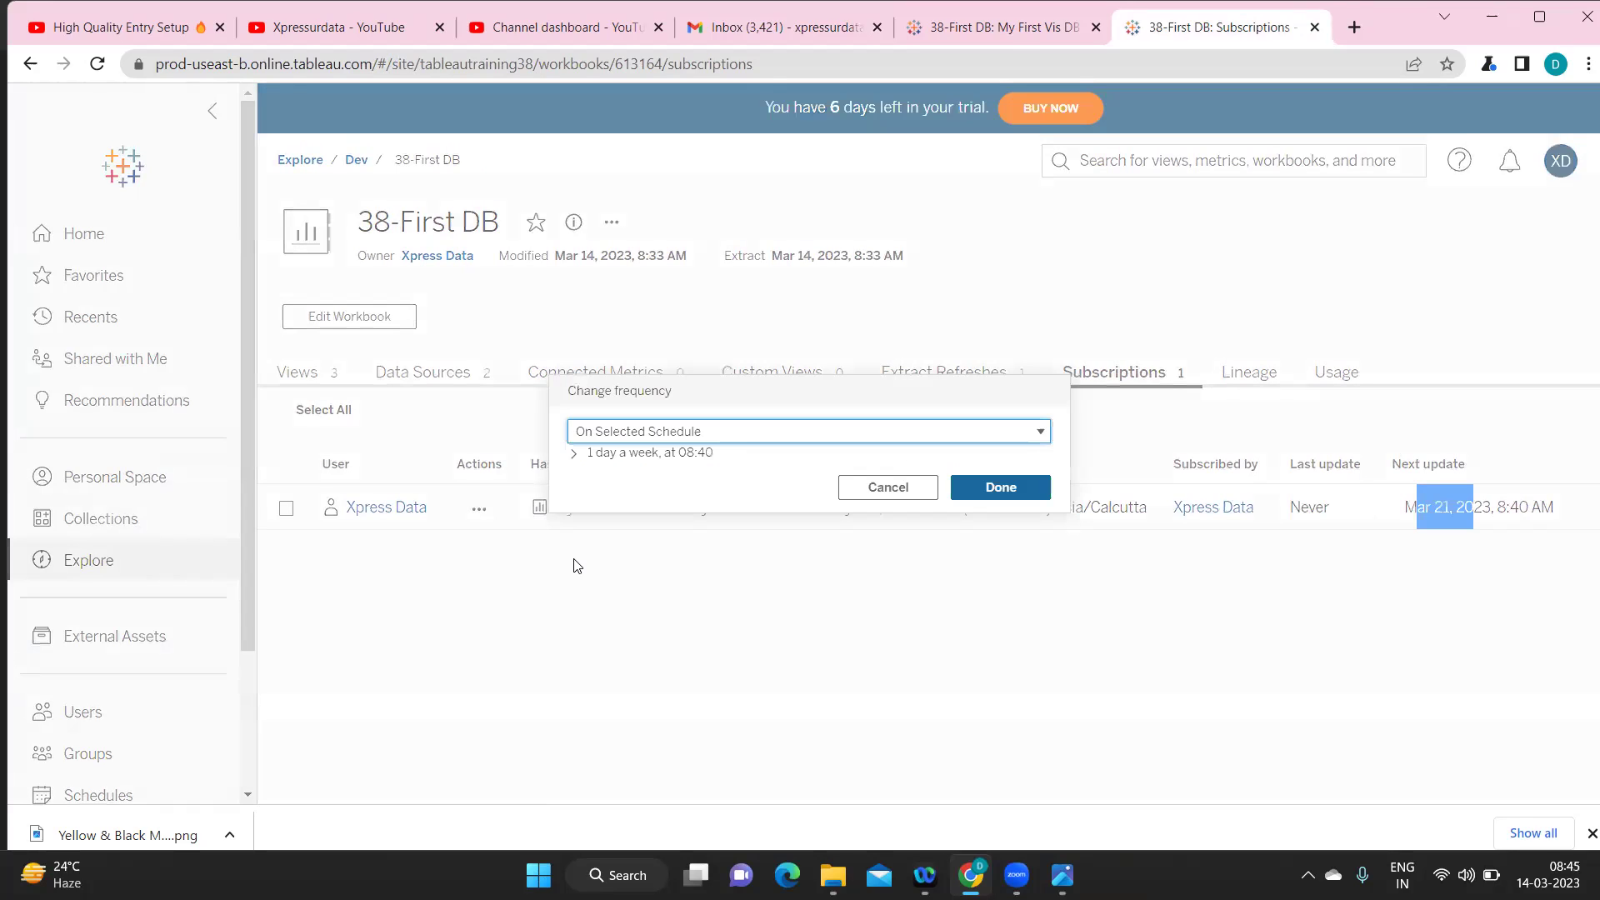
pyautogui.click(633, 438)
pyautogui.click(634, 438)
pyautogui.click(631, 455)
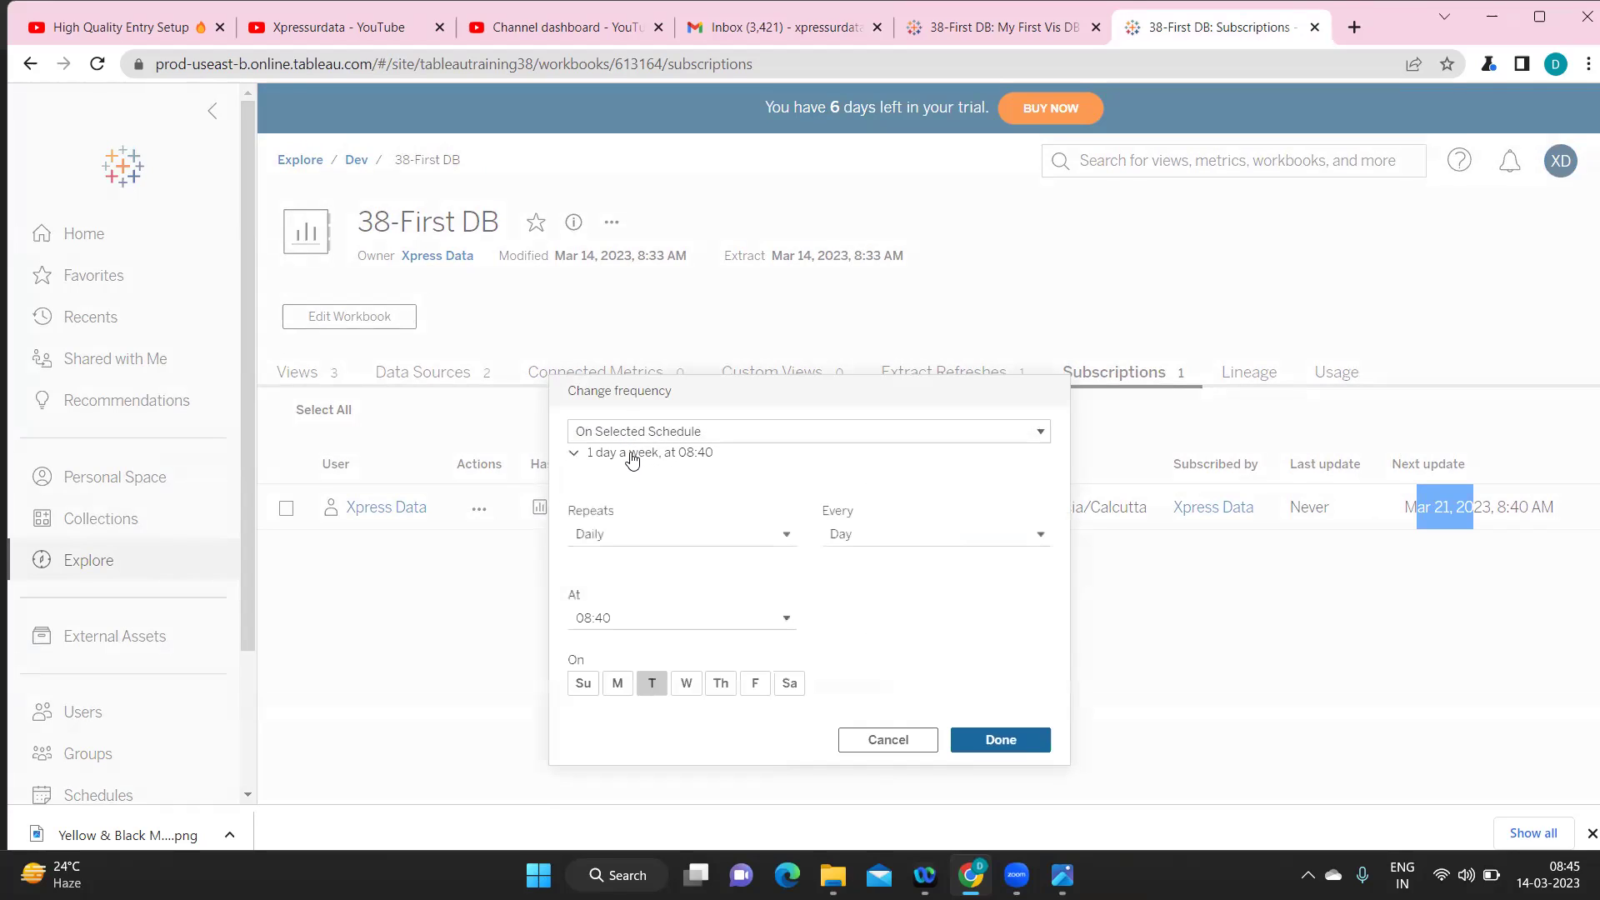
pyautogui.click(643, 431)
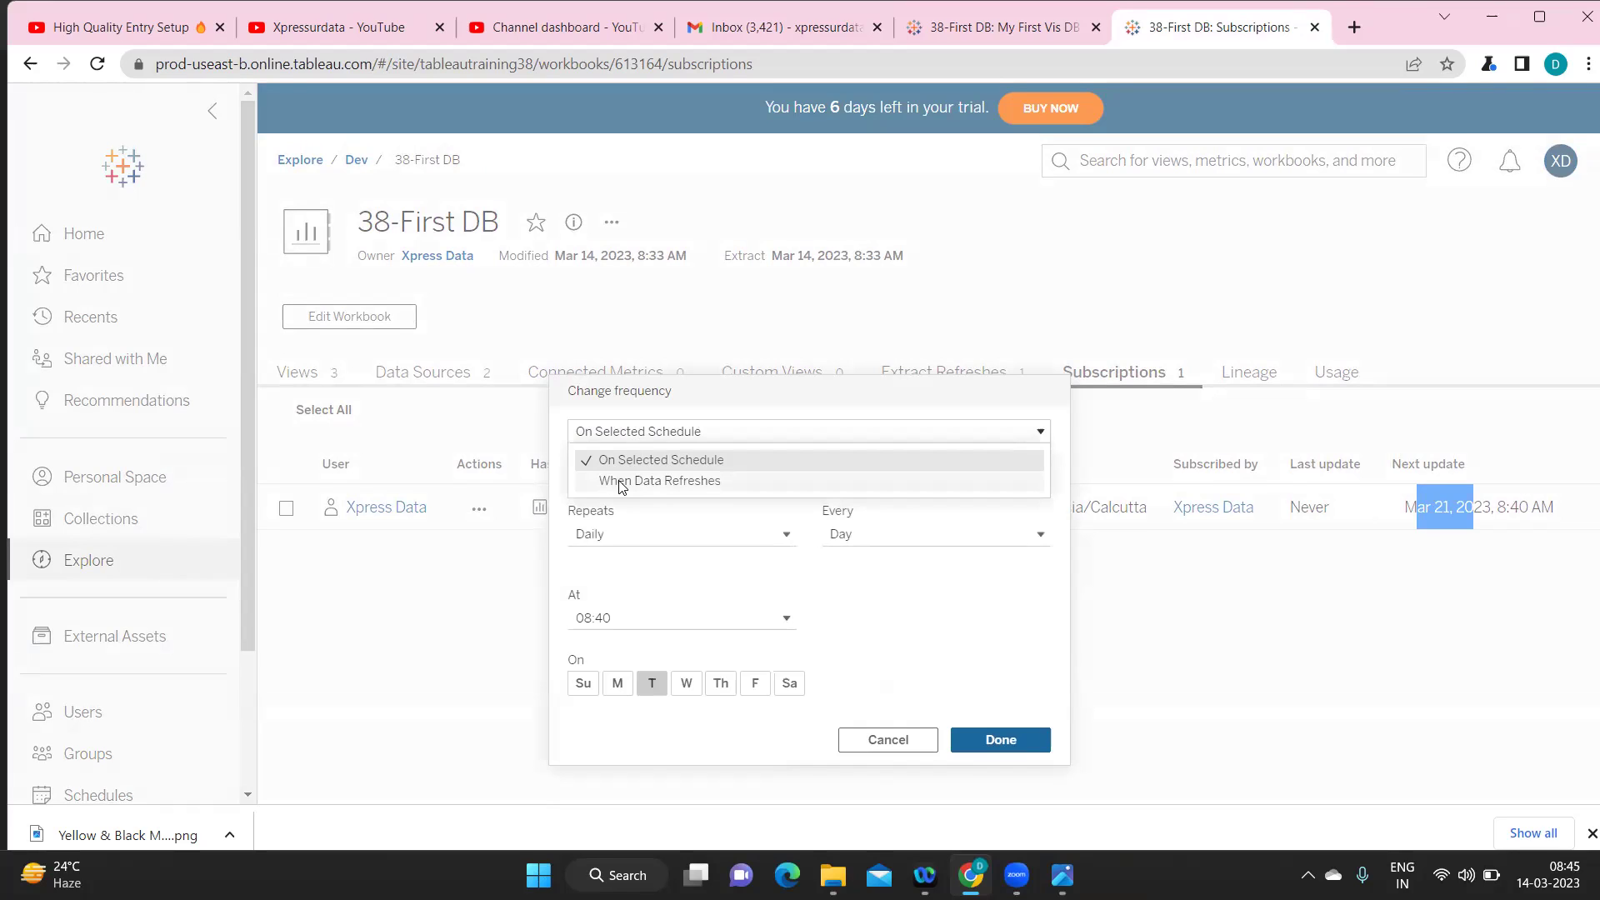
pyautogui.click(620, 481)
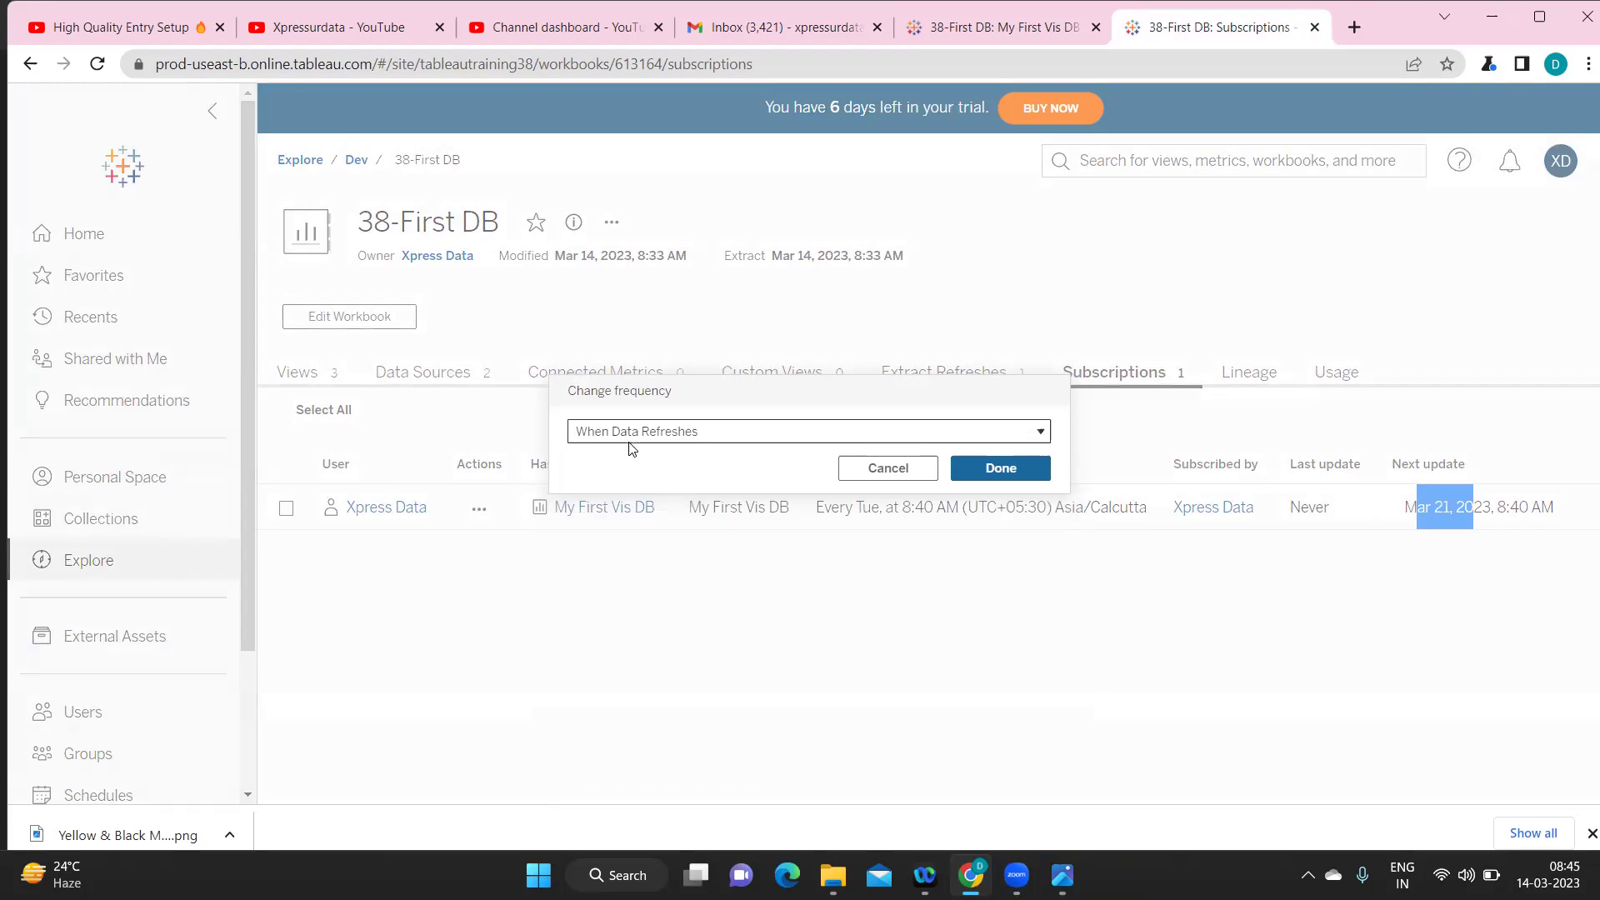
pyautogui.click(971, 468)
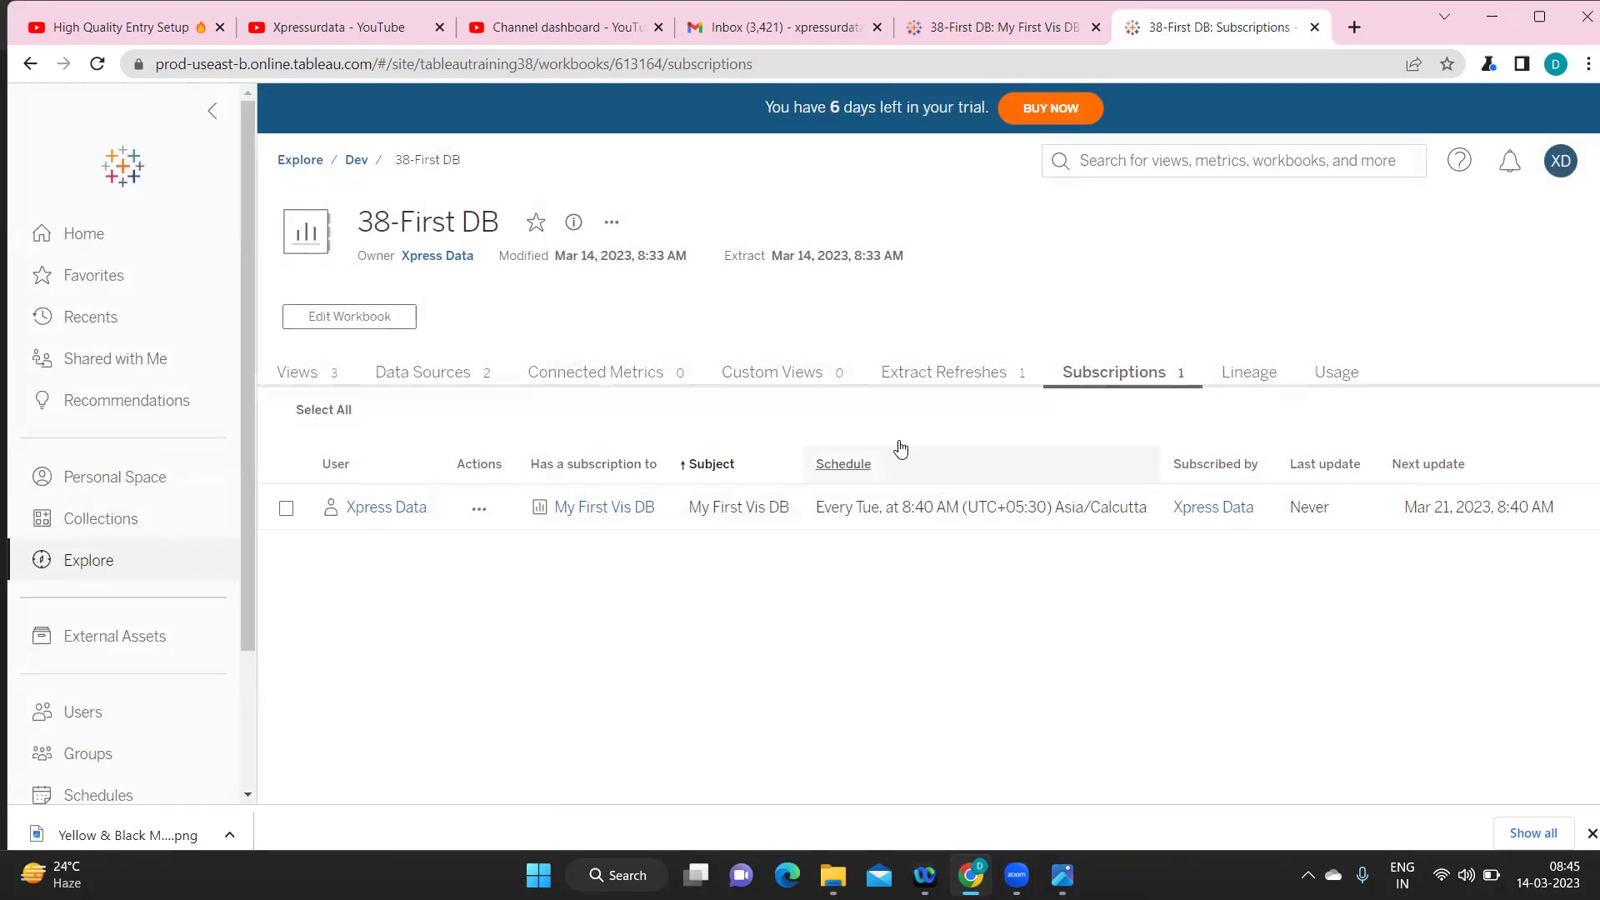
# - Run the full extract refresh of the 38-First DB workbook immediately
pyautogui.click(936, 374)
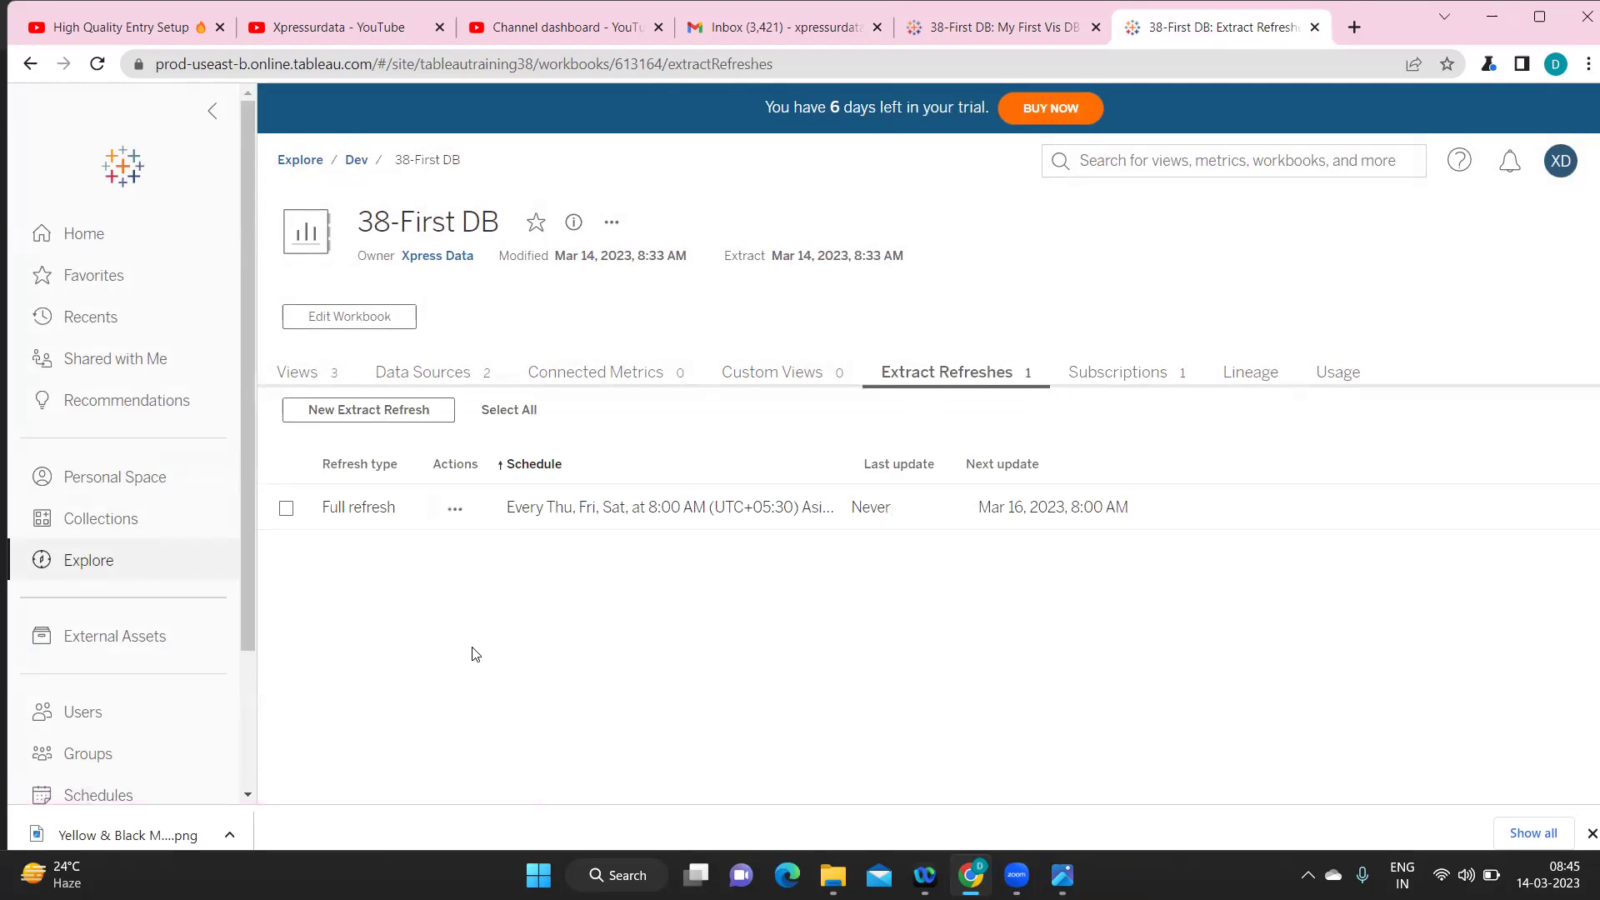
pyautogui.click(462, 515)
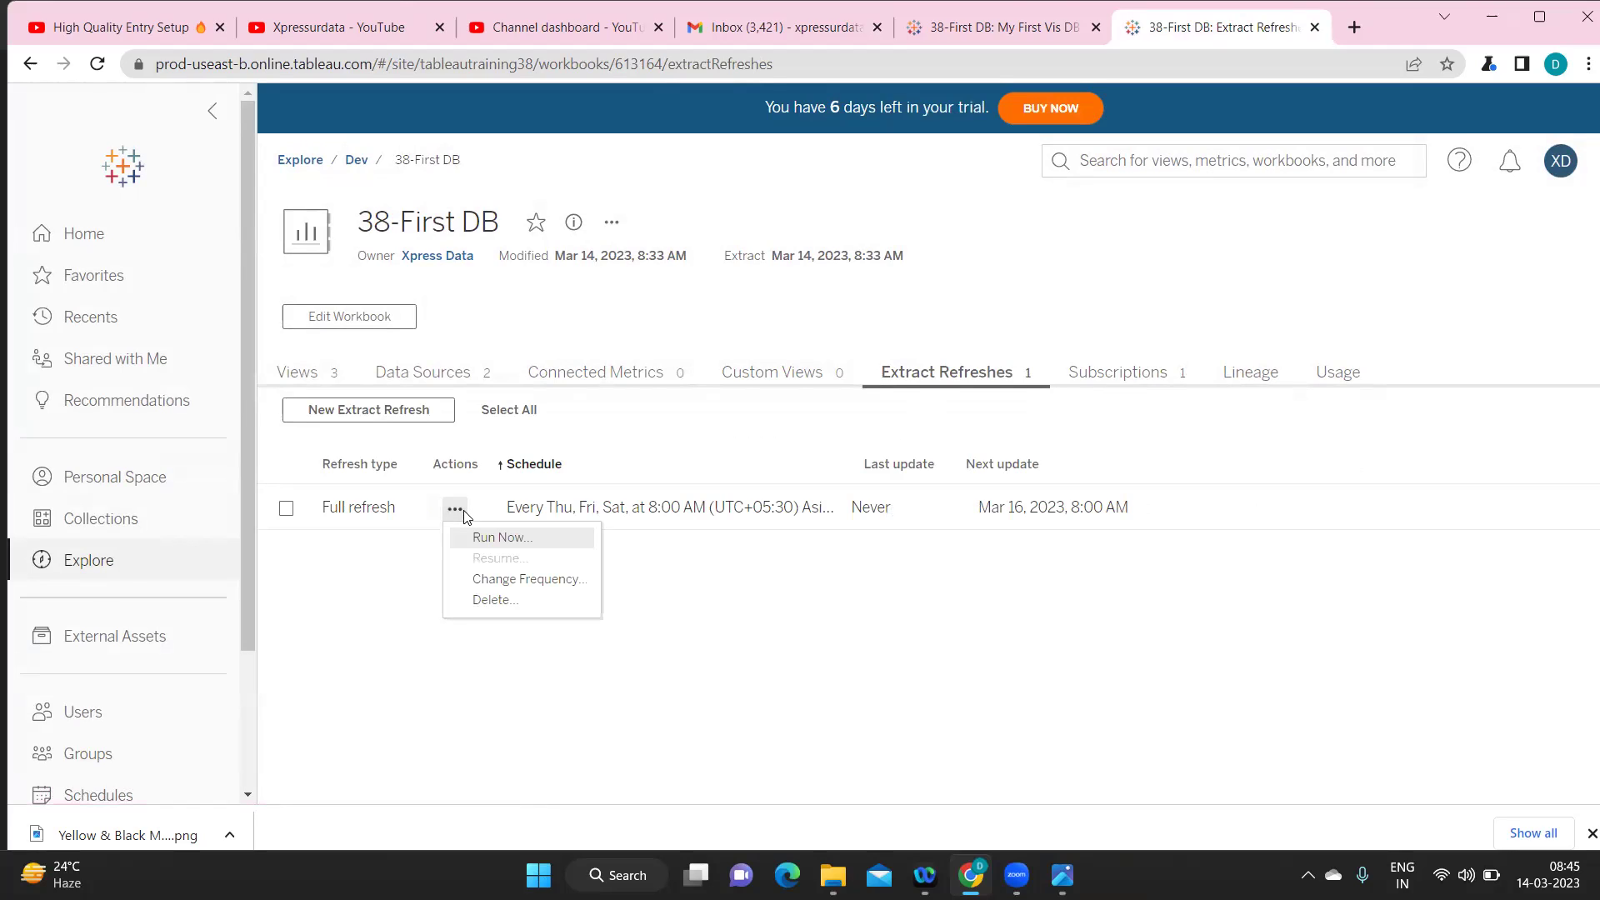
pyautogui.click(286, 508)
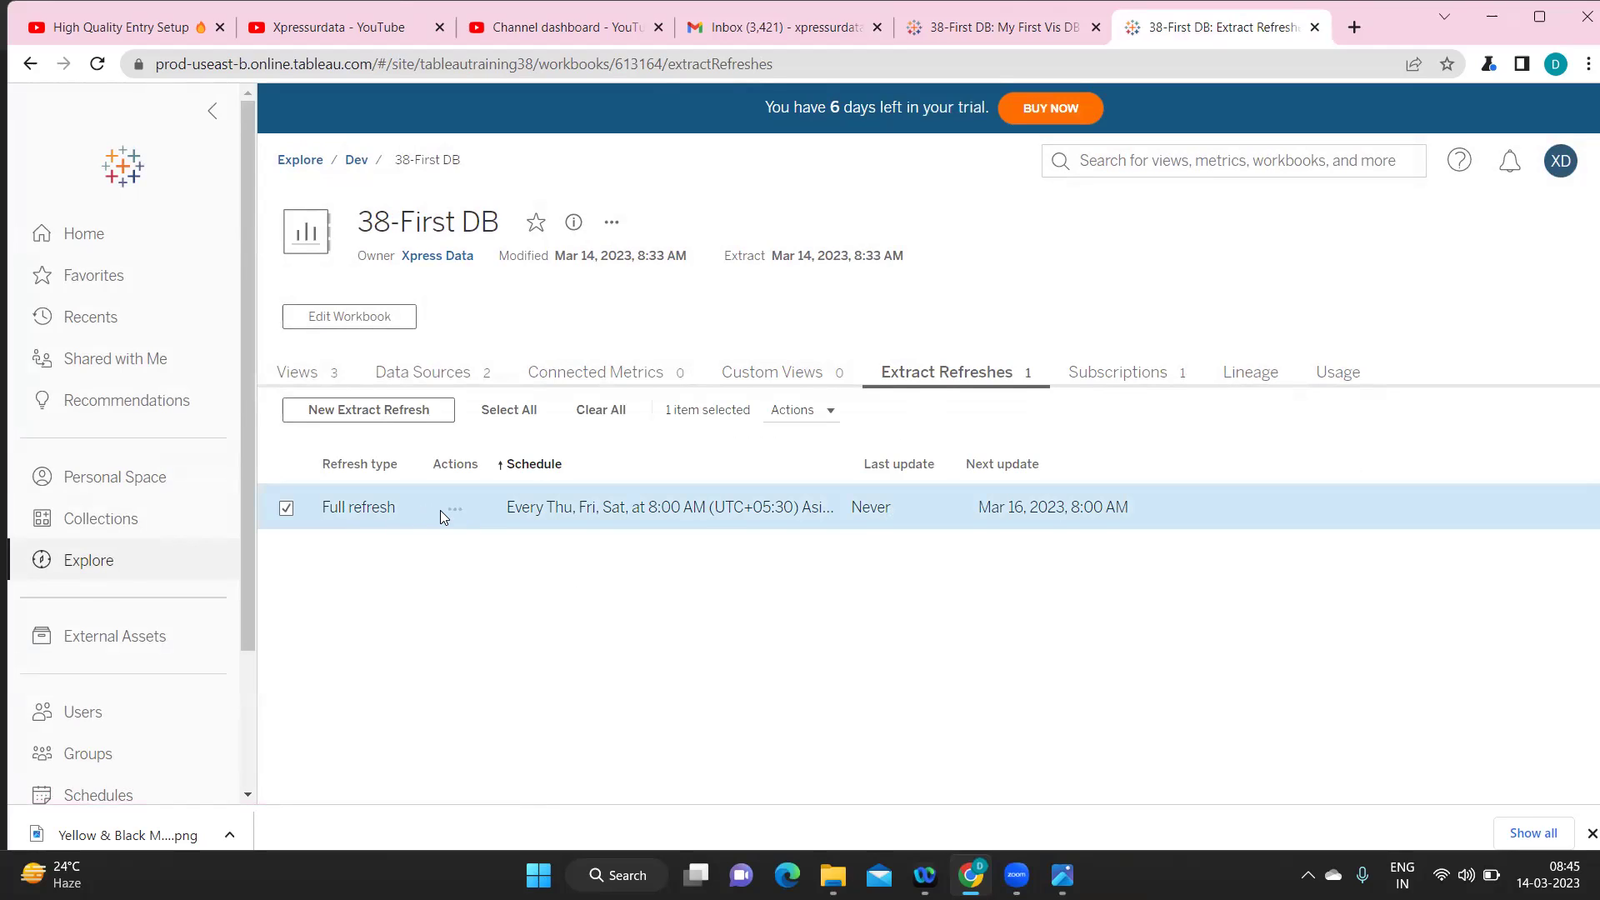
pyautogui.click(345, 514)
pyautogui.click(455, 508)
pyautogui.click(479, 536)
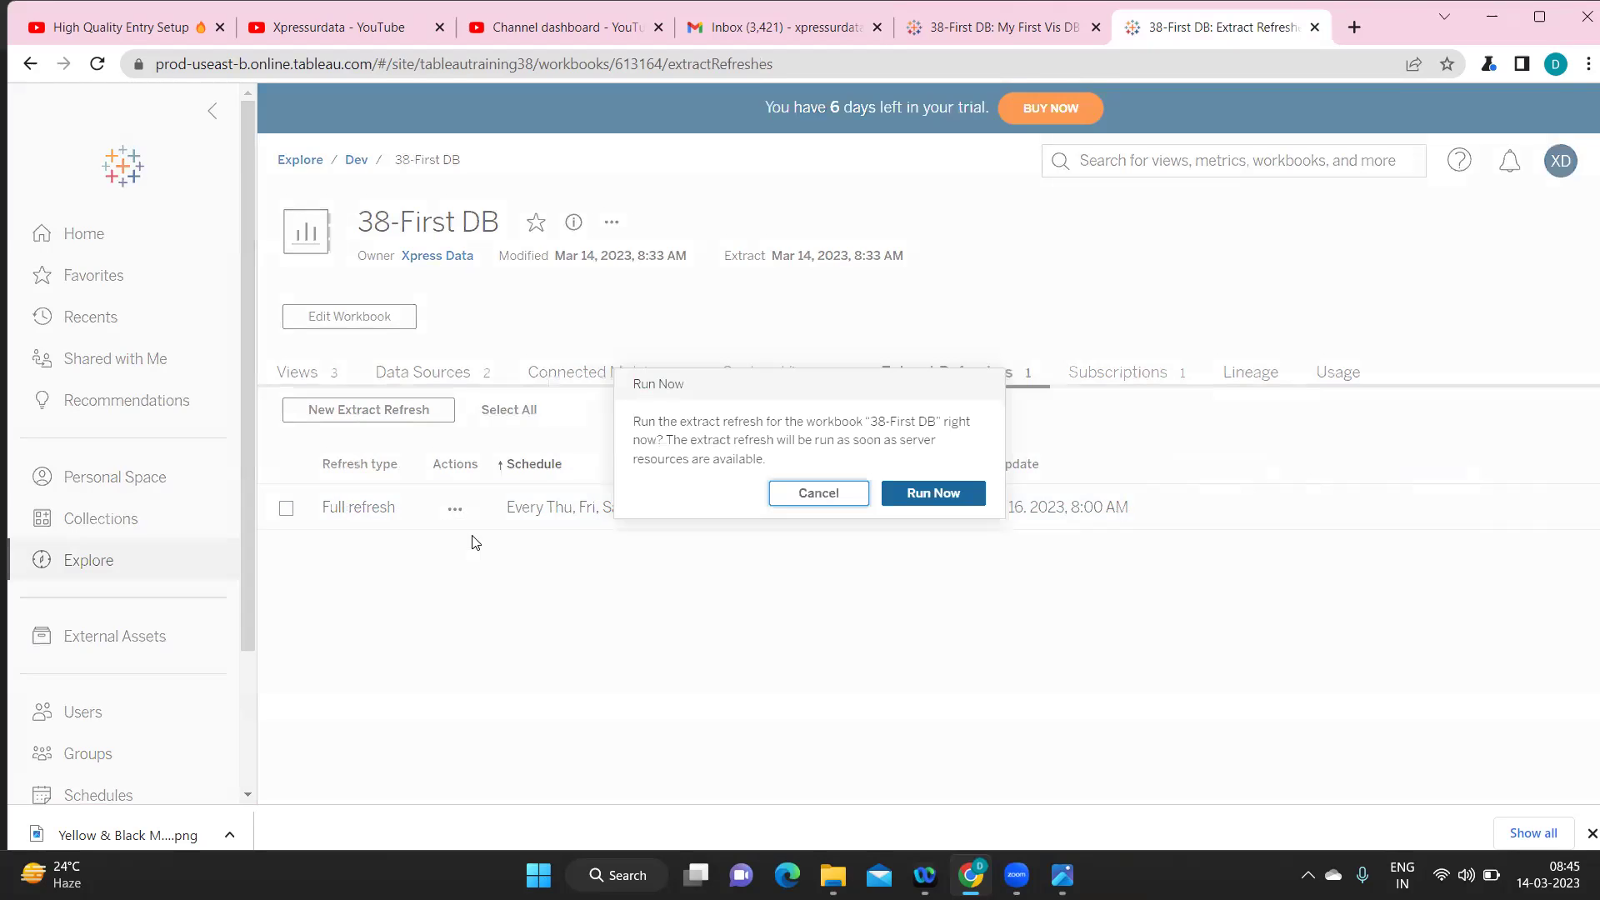
pyautogui.click(924, 499)
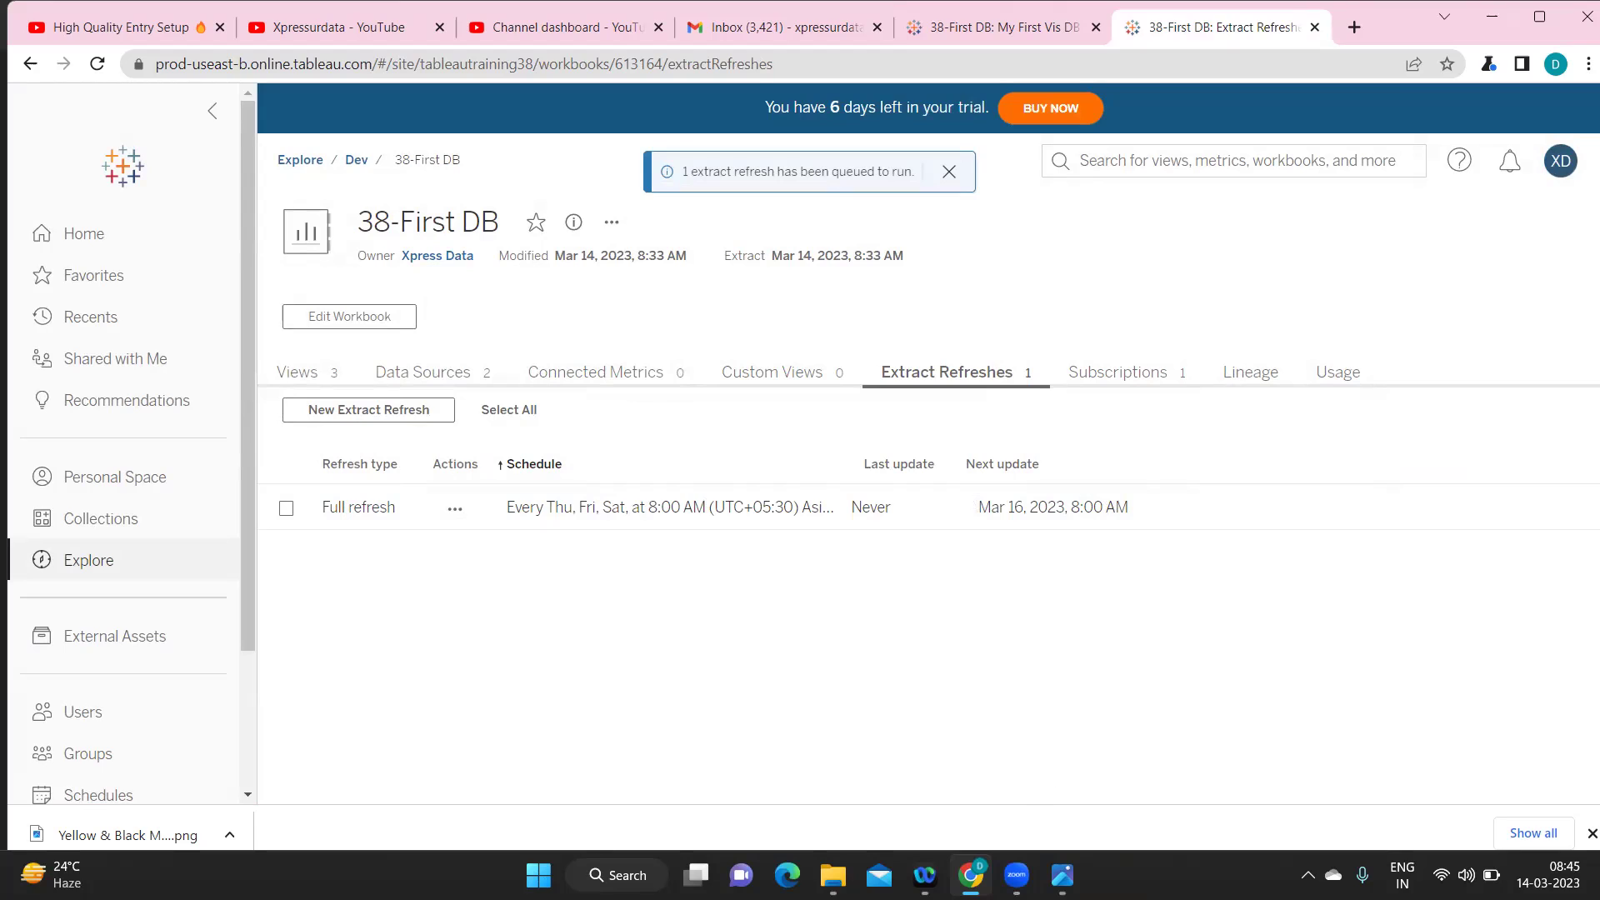
# - Open the Background Tasks for Extracts dashboard from Site Status and examine the 38-First DB refresh timeline and pending tasks
pyautogui.scroll(-2, 150, 708)
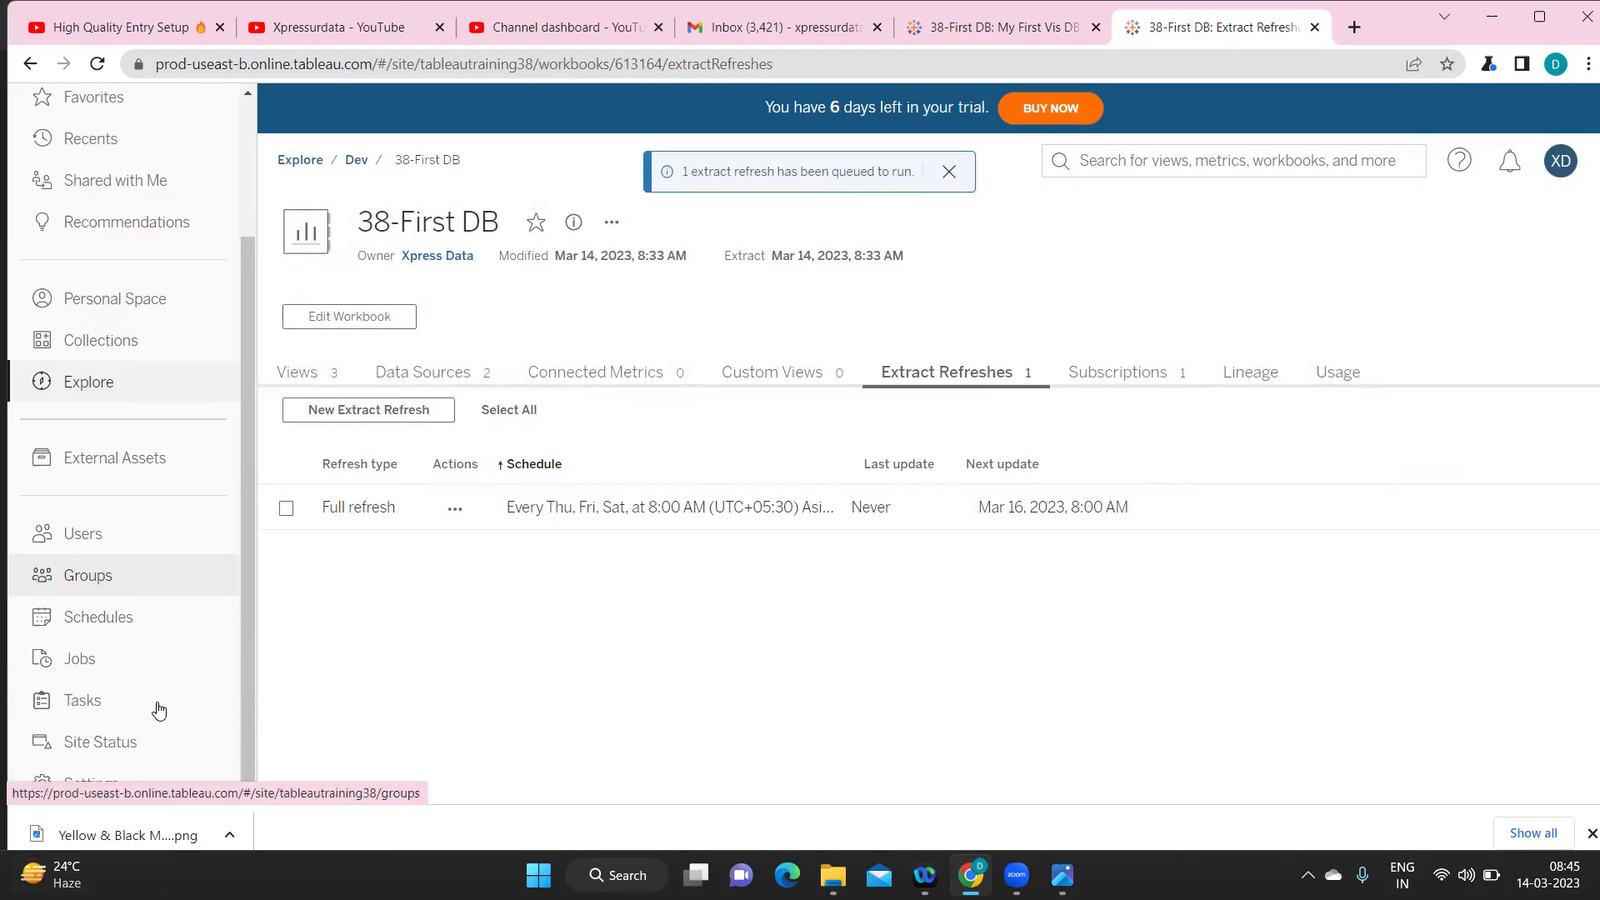
pyautogui.click(108, 740)
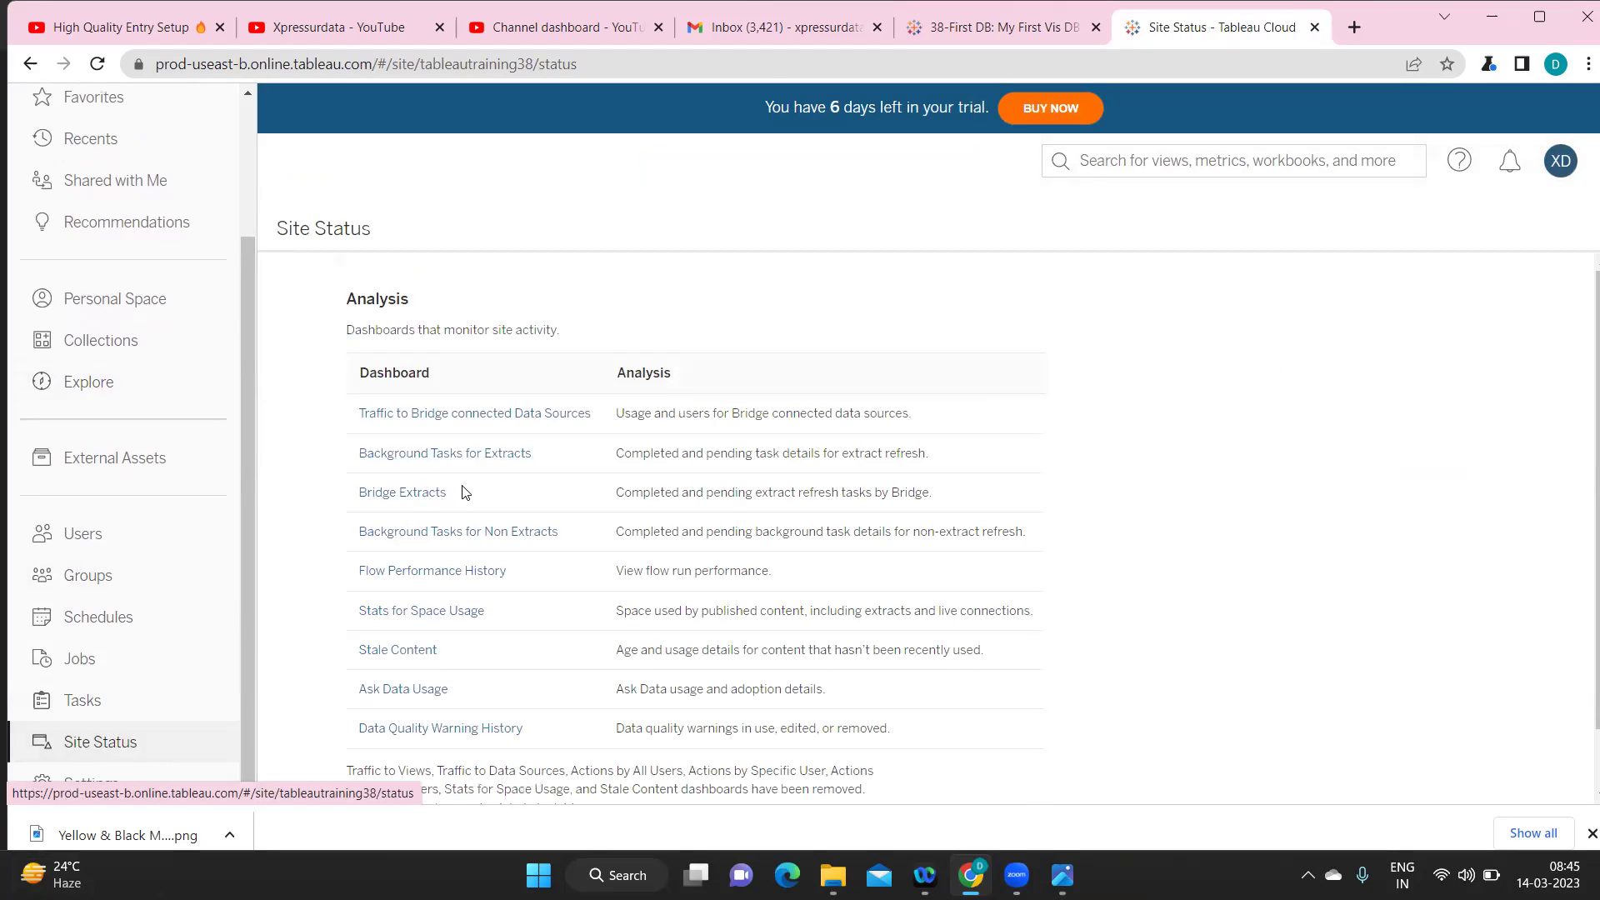
pyautogui.click(464, 455)
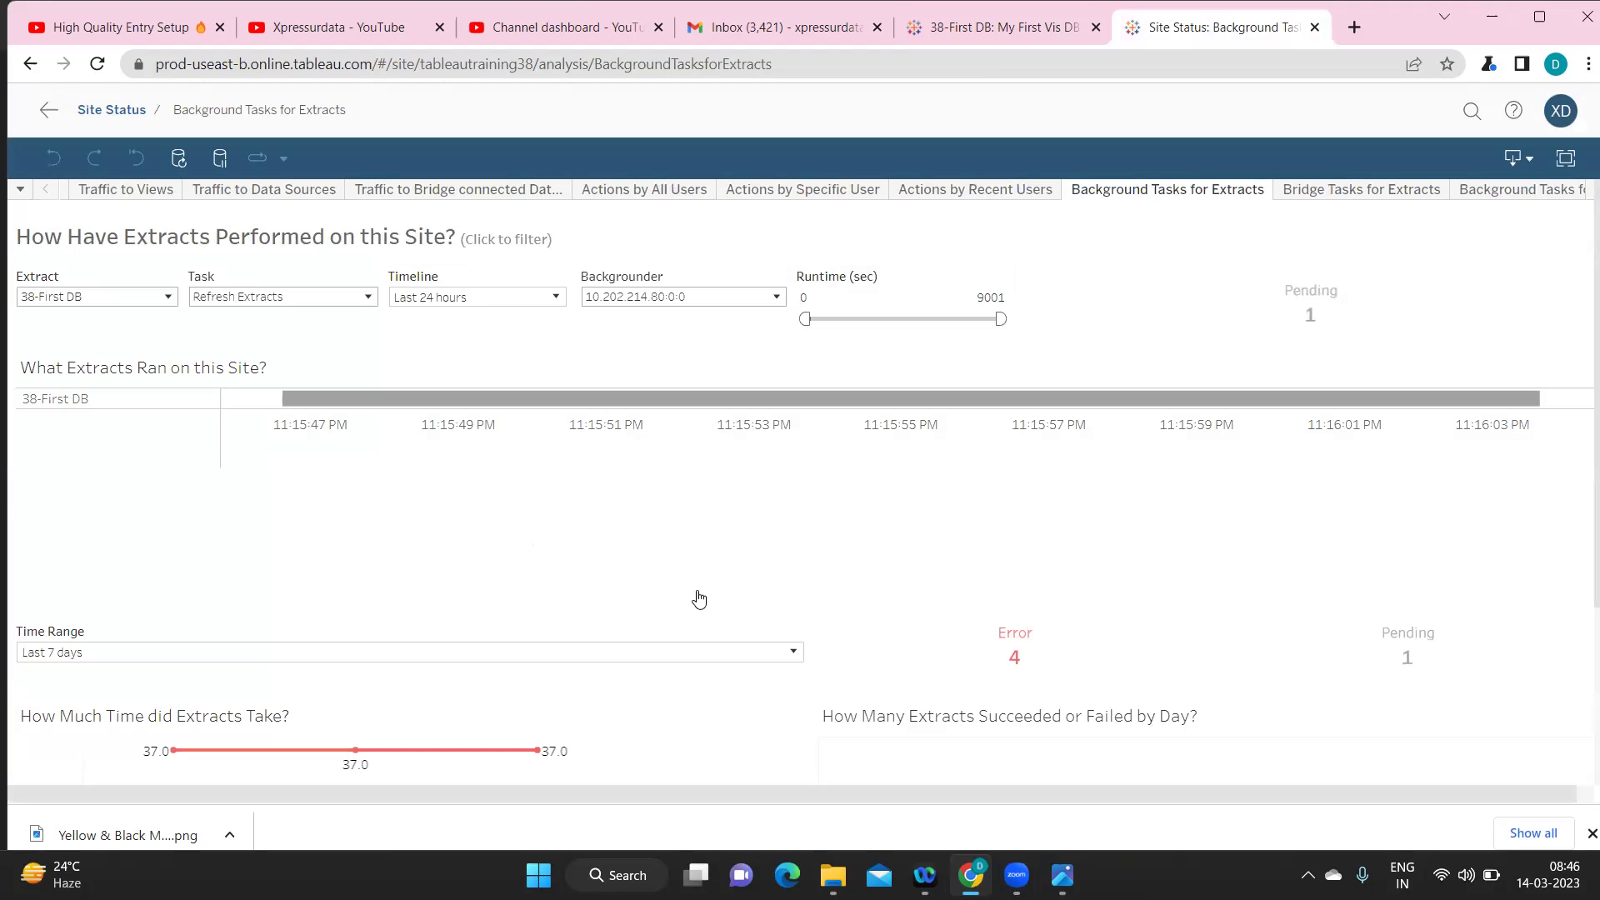
pyautogui.moveTo(904, 403)
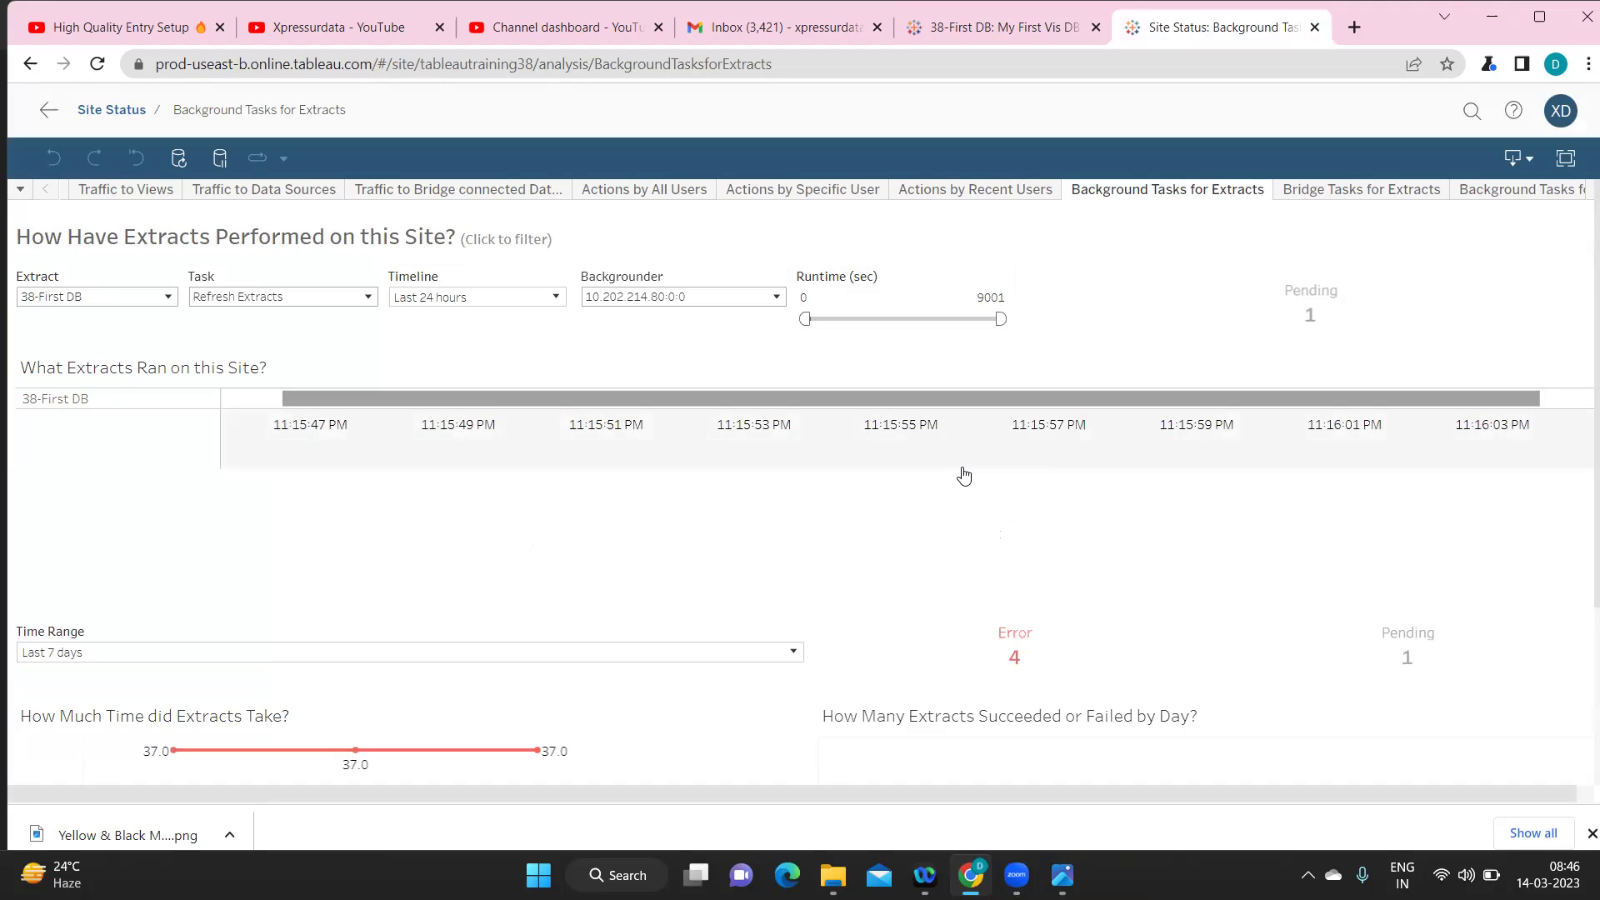
pyautogui.click(1034, 400)
pyautogui.click(953, 525)
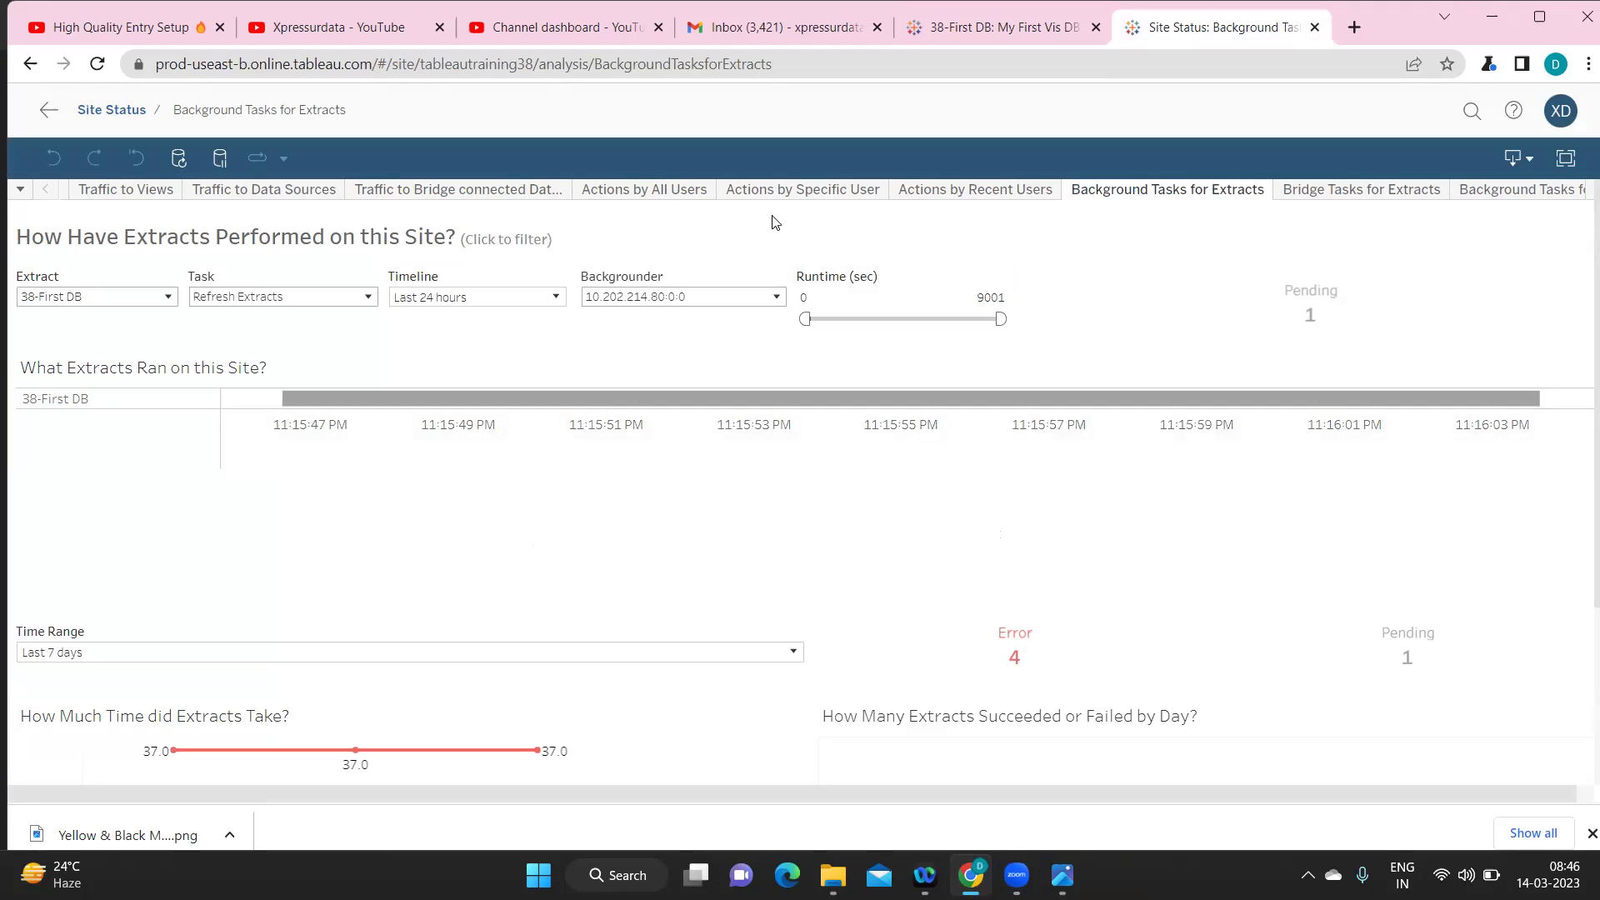
# - Switch to the Gmail inbox and open the older Tableau email titled Subscription Alert of the report
pyautogui.click(779, 27)
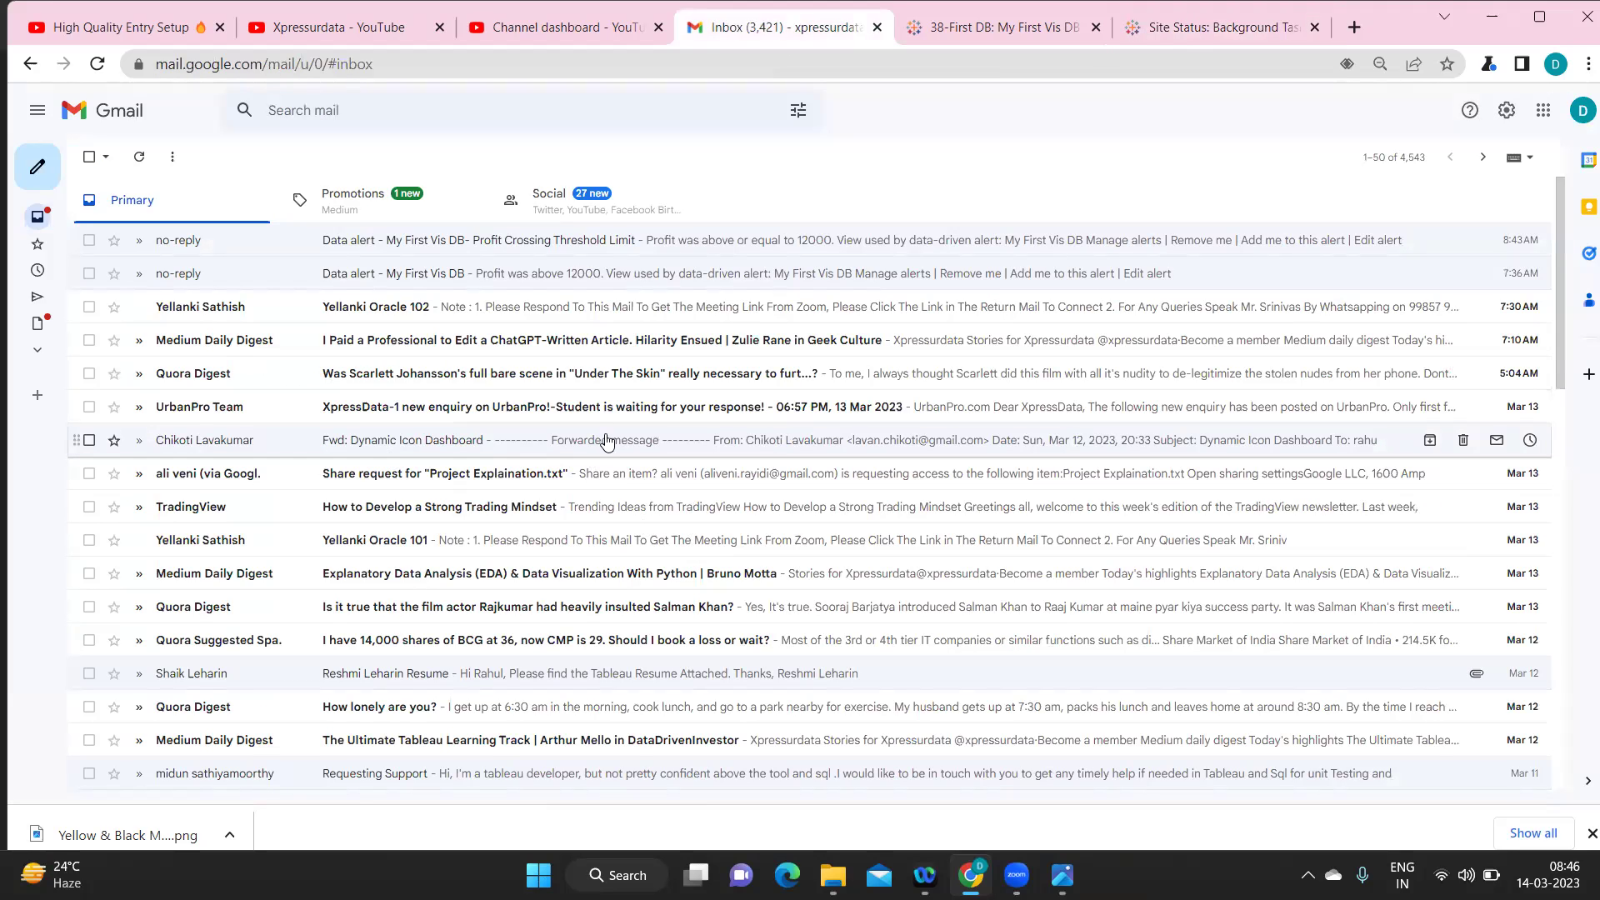
pyautogui.scroll(-5, 620, 488)
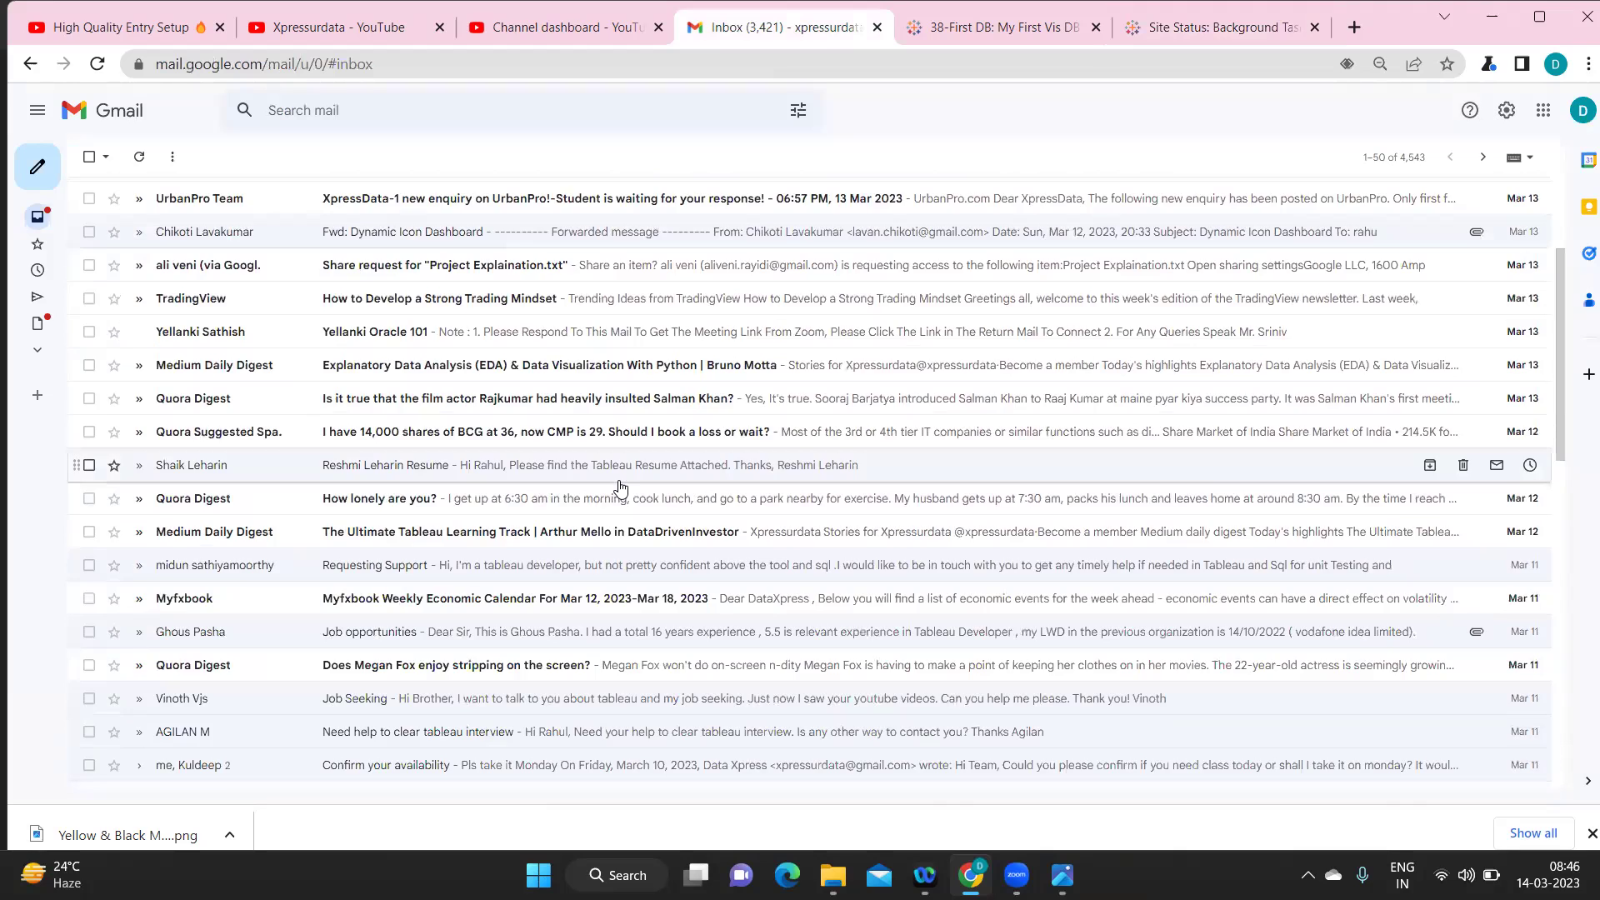
pyautogui.scroll(-2, 619, 487)
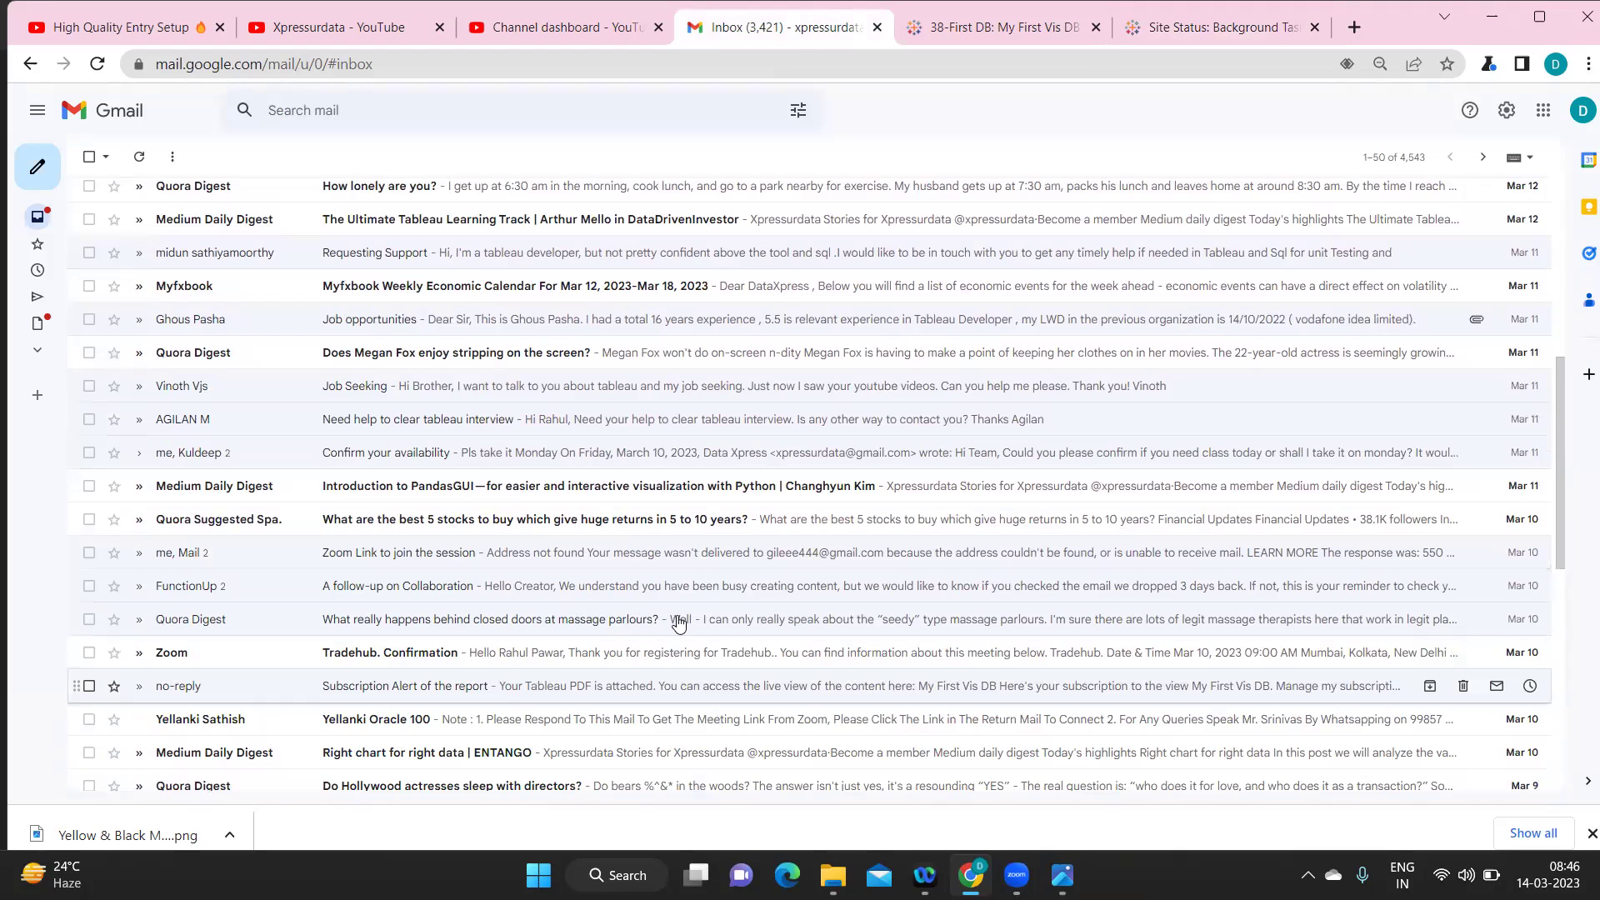
pyautogui.click(515, 686)
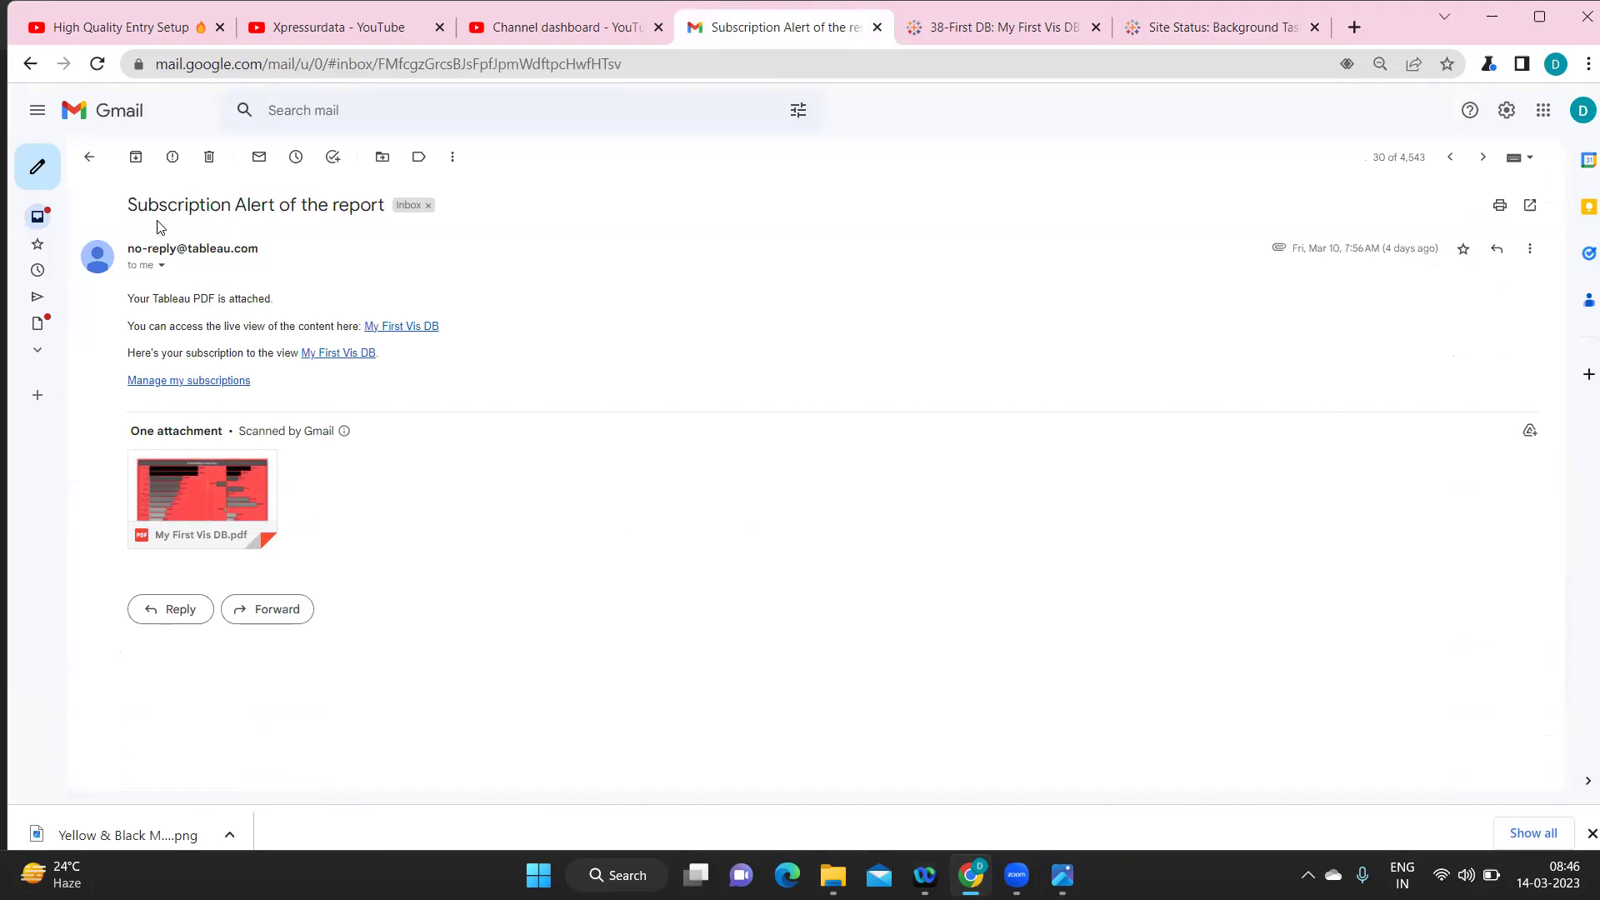
# - Review the subscription email's subject, its PDF attachment notice and the attached My First Vis DB.pdf
pyautogui.moveTo(132, 202); pyautogui.dragTo(372, 206)
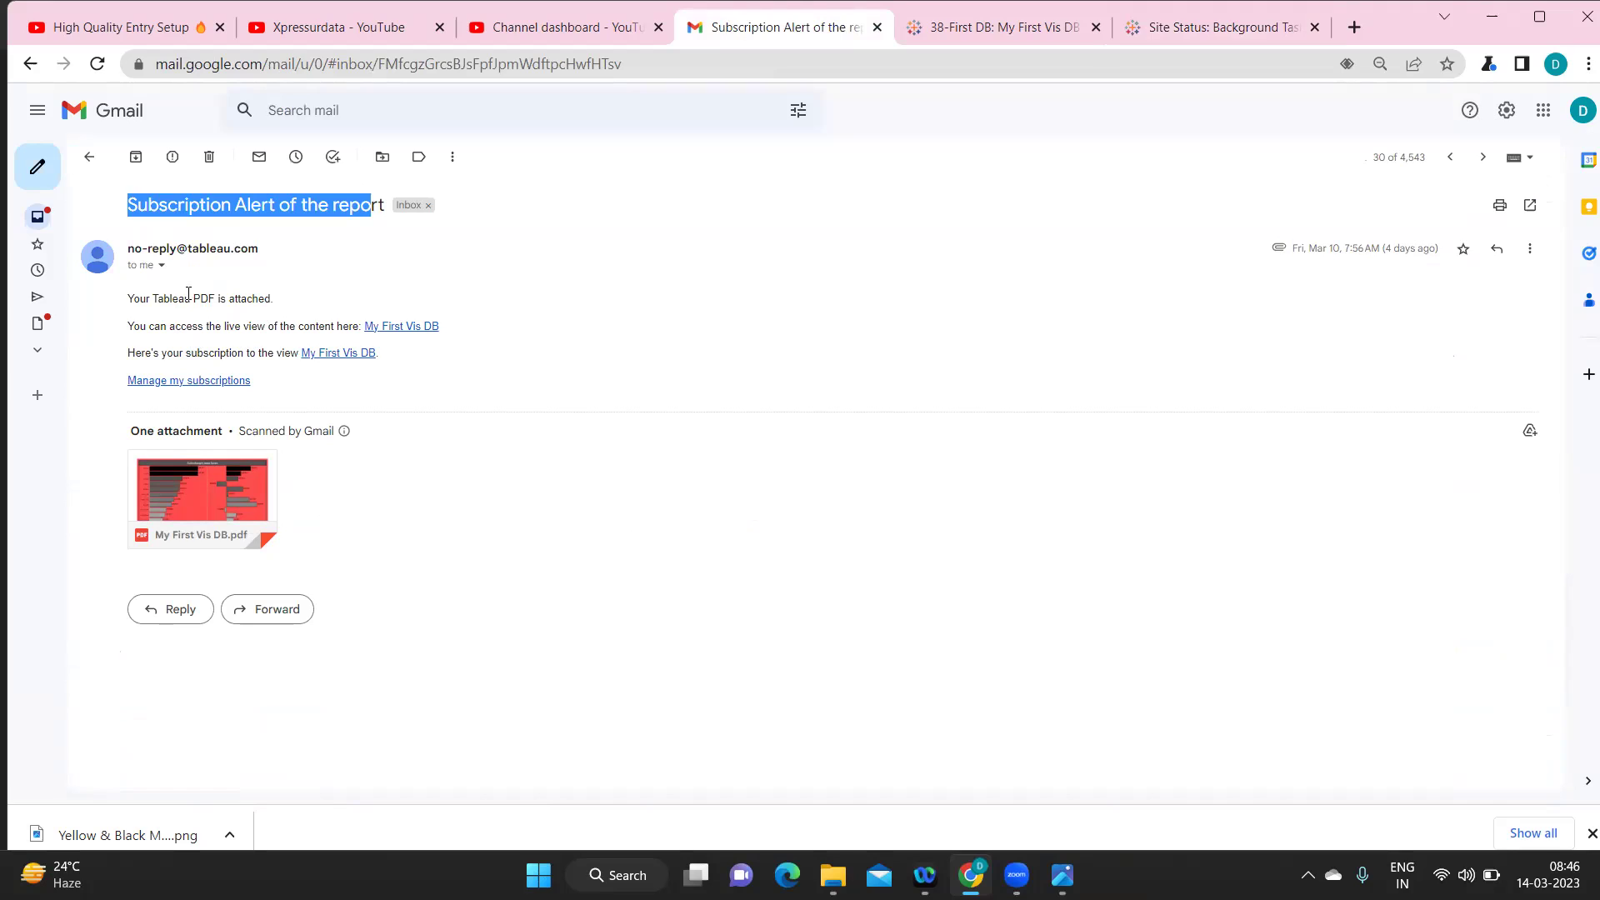
pyautogui.moveTo(137, 297); pyautogui.dragTo(254, 283)
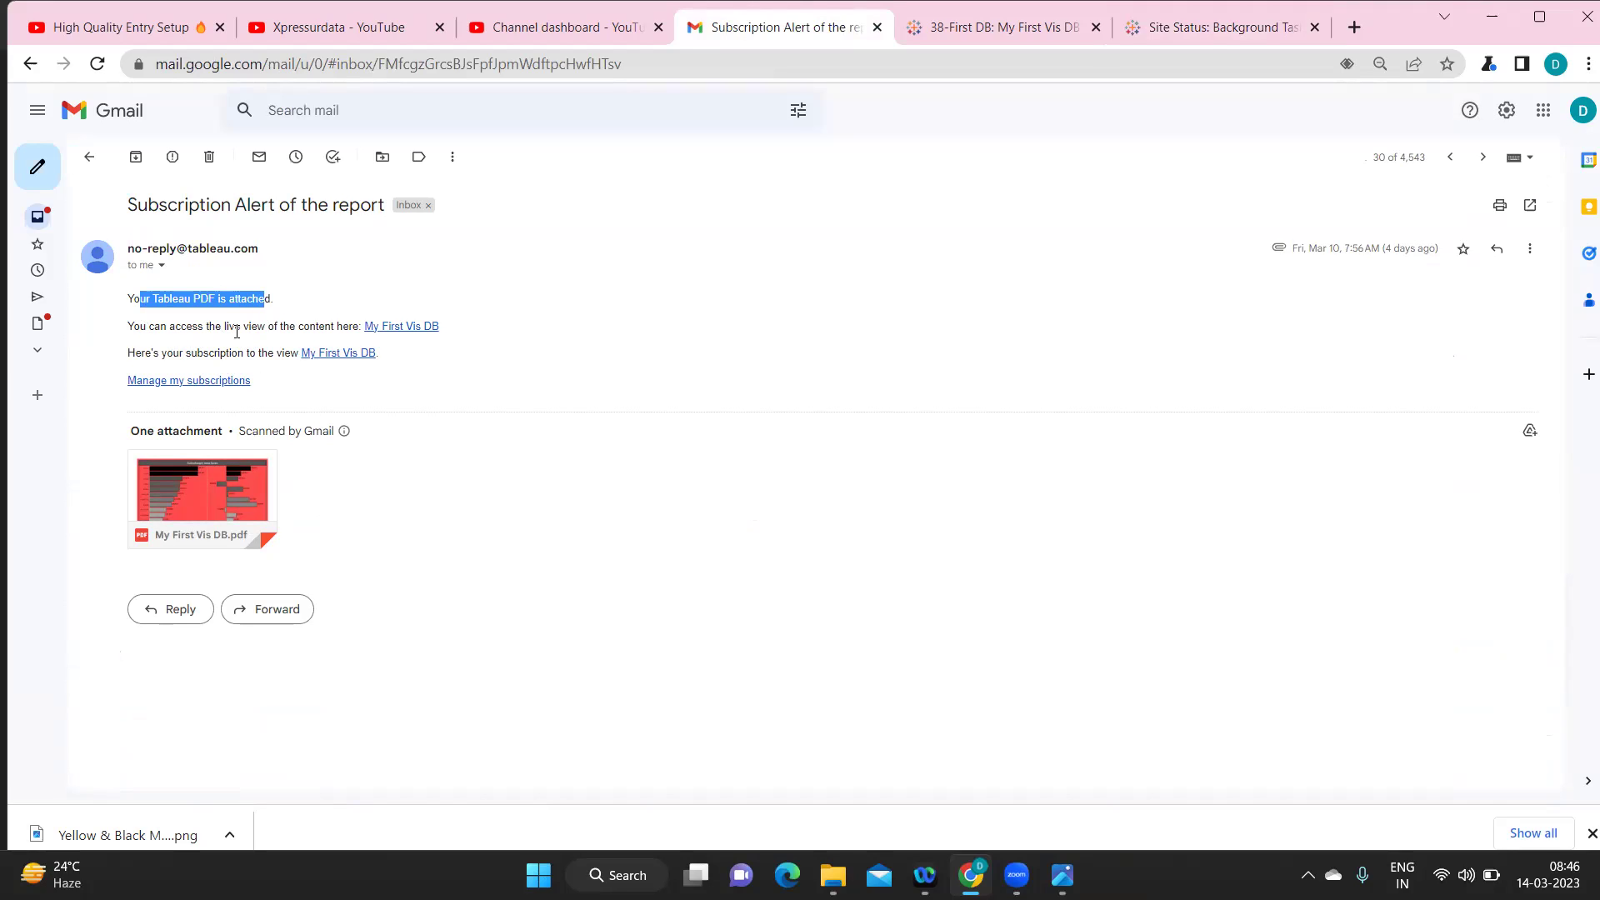
pyautogui.moveTo(207, 489)
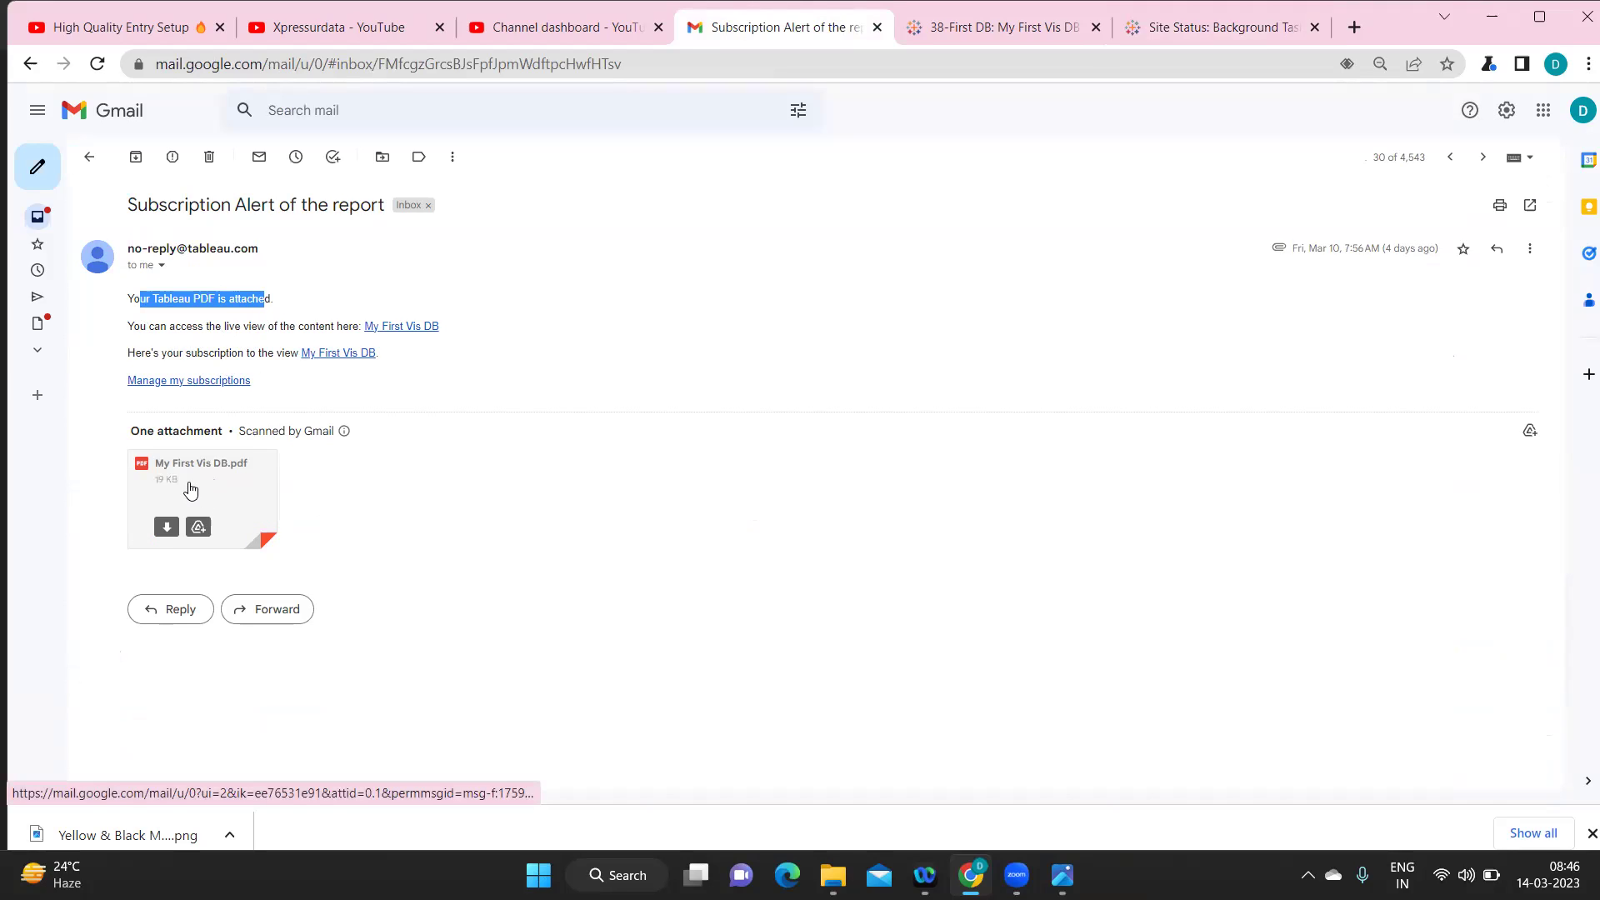